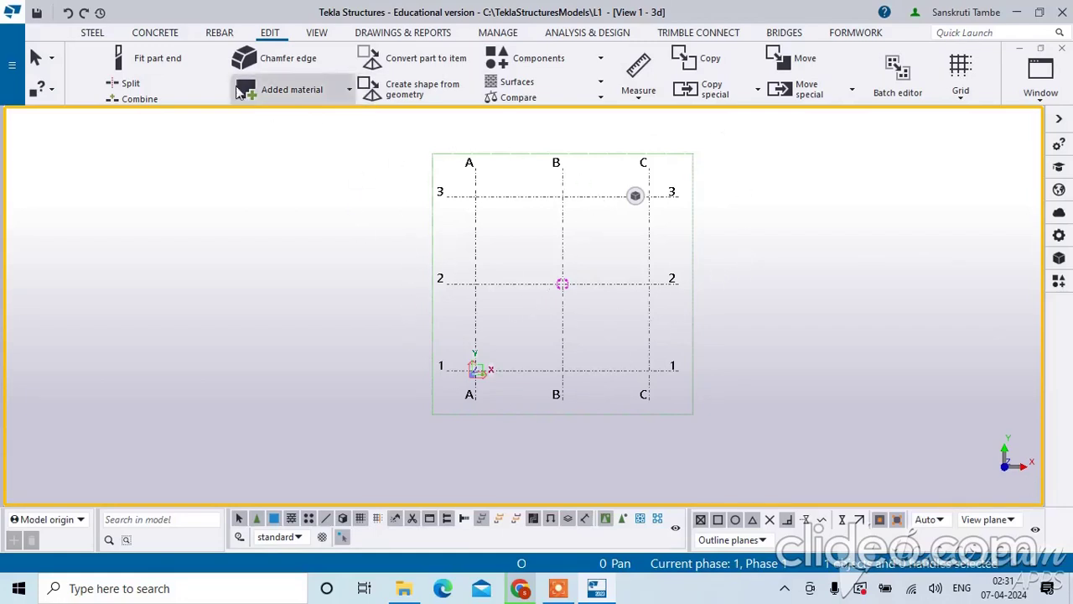
# Step: Create a steel column at the intersection of grid lines A and 3, and end the column command
pyautogui.click(96, 37)
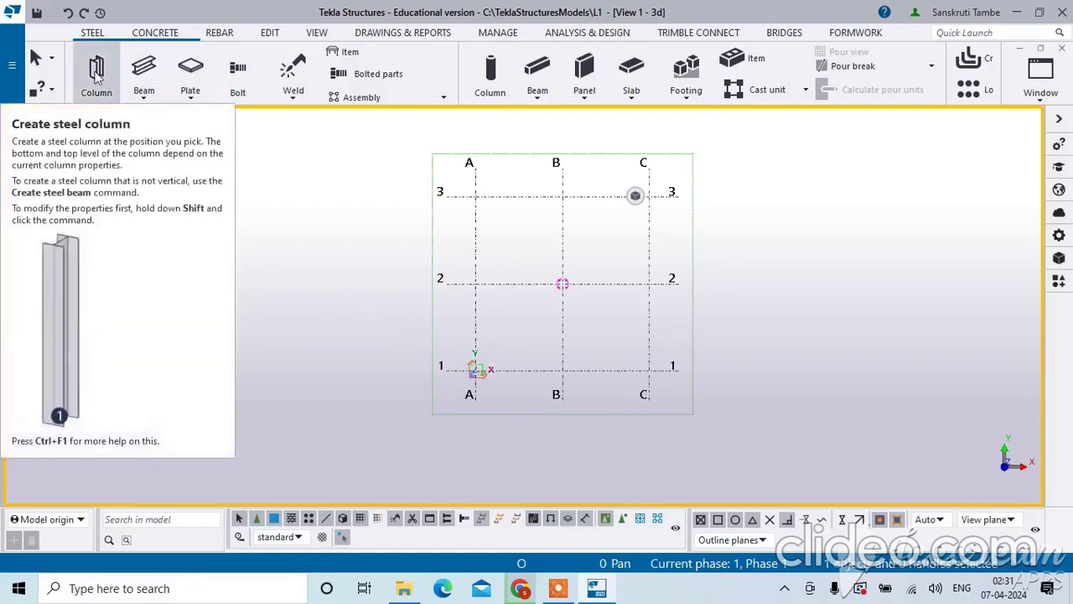
pyautogui.click(97, 75)
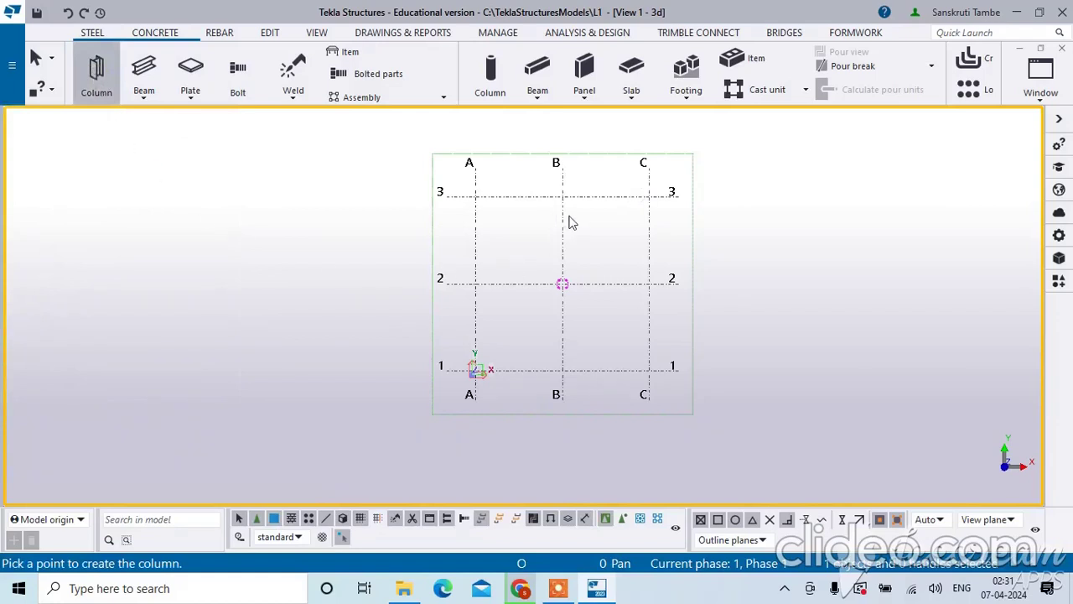
pyautogui.scroll(1, 569, 222)
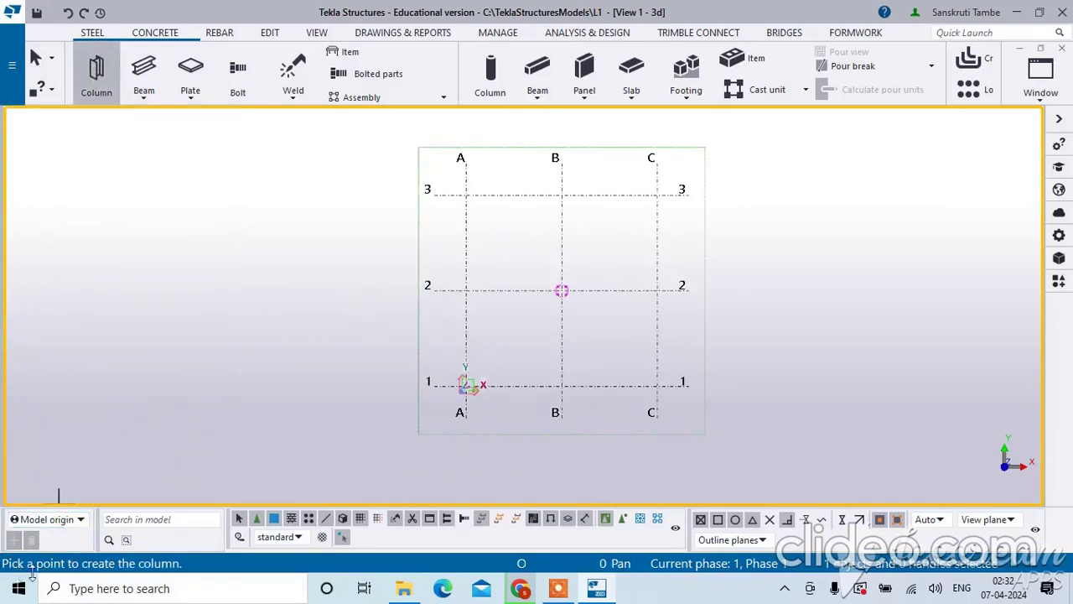
pyautogui.scroll(1, 496, 194)
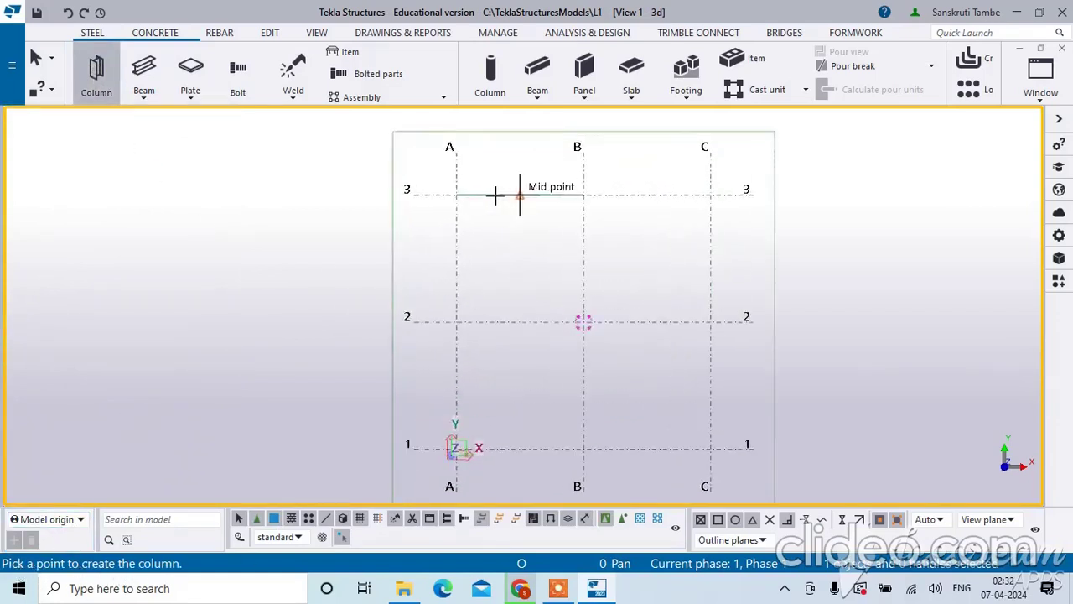
pyautogui.scroll(3, 495, 194)
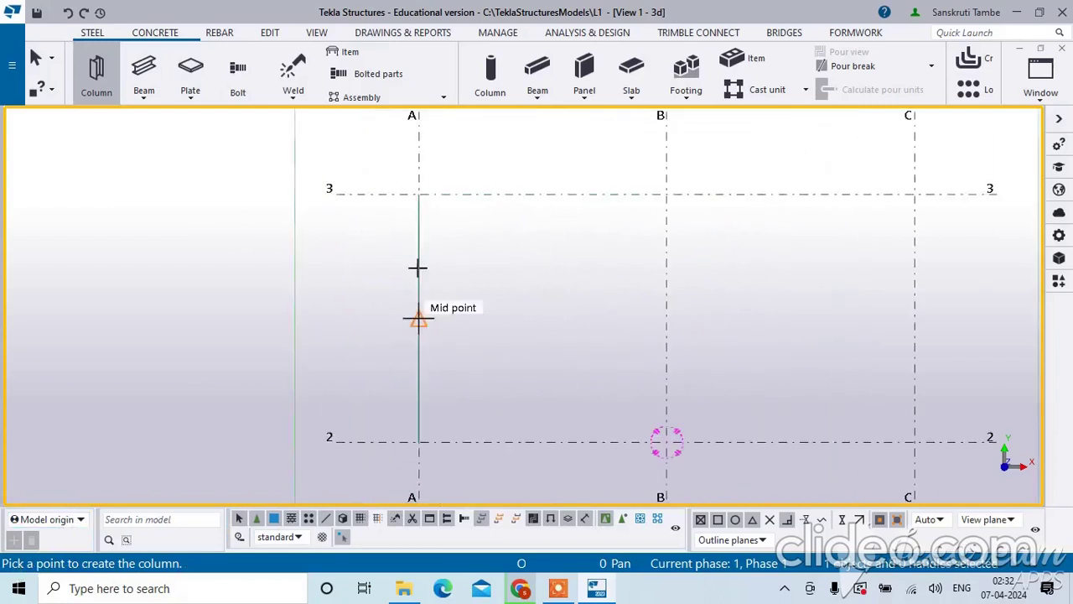
pyautogui.click(419, 193)
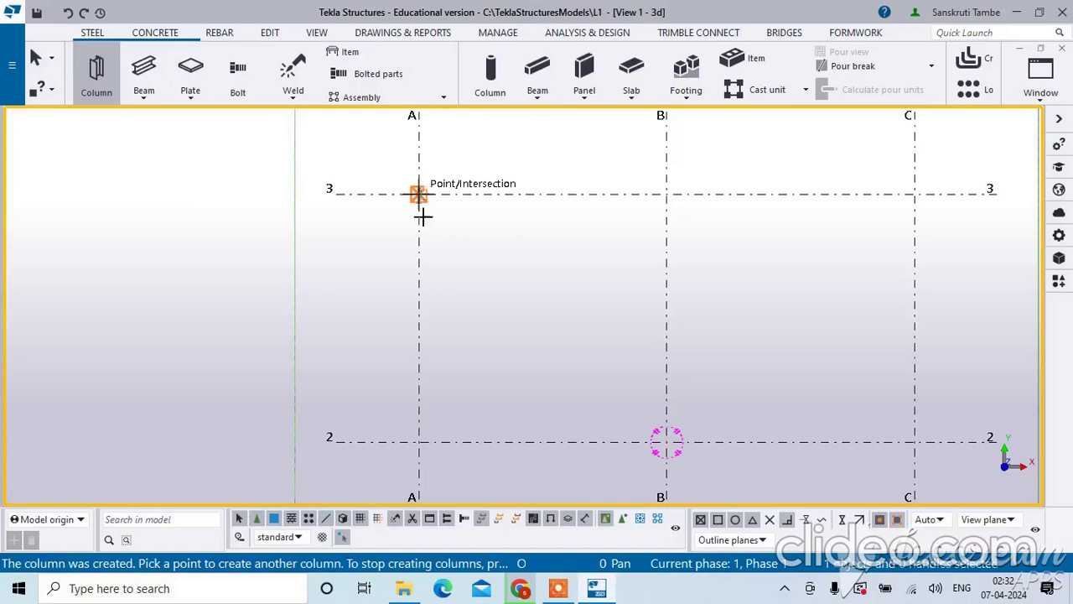
pyautogui.rightClick(429, 193)
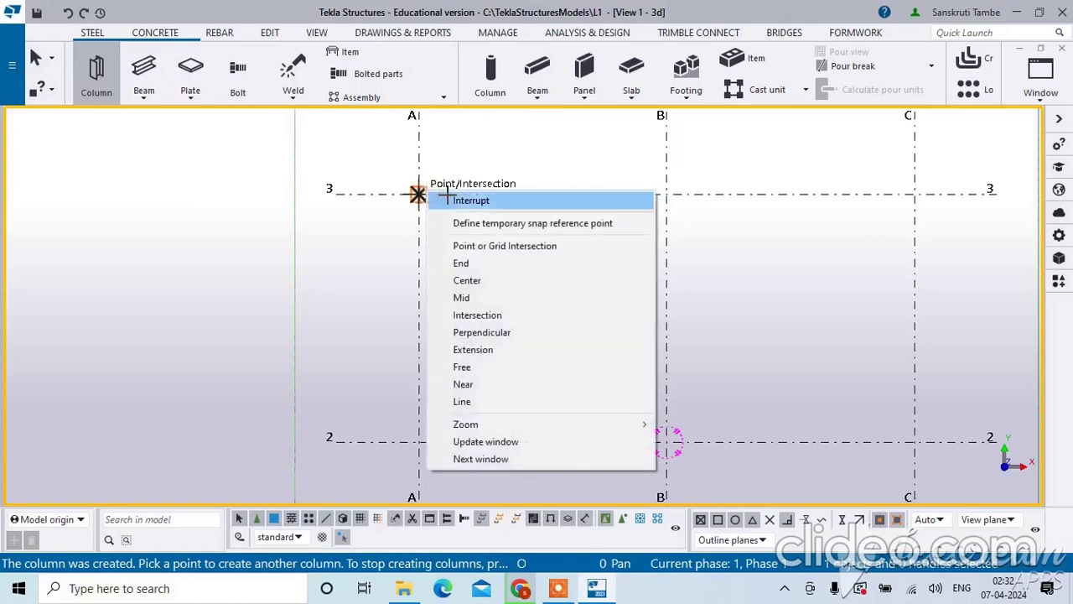
pyautogui.click(442, 201)
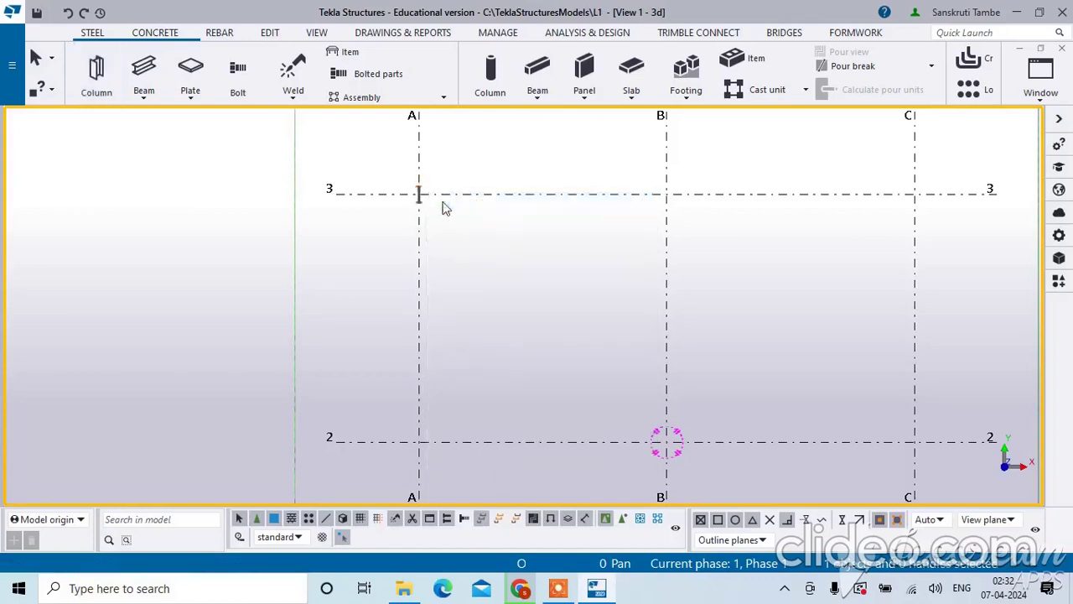
# Step: Open the profile catalog for the column at grid A-3 and look through its profile groups, including the IS808:1989 I profiles
pyautogui.scroll(5, 441, 206)
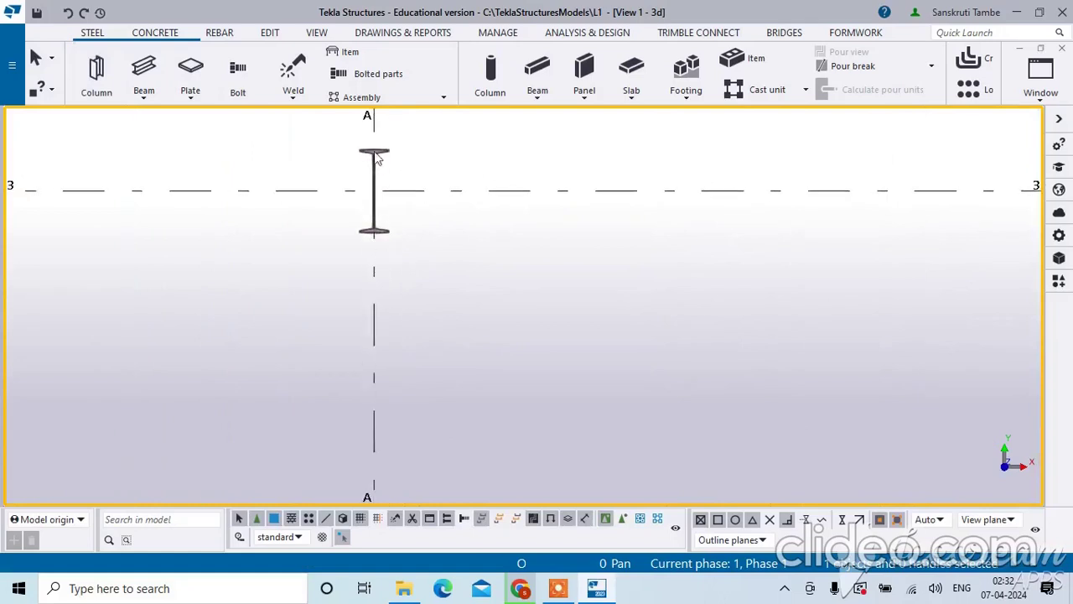
pyautogui.doubleClick(377, 157)
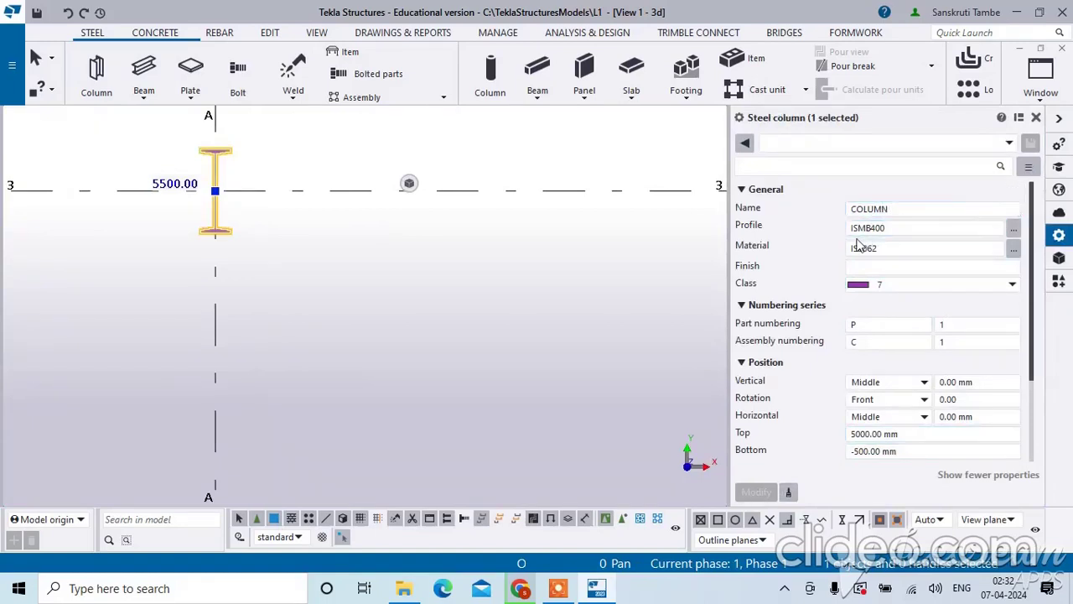
pyautogui.click(1016, 233)
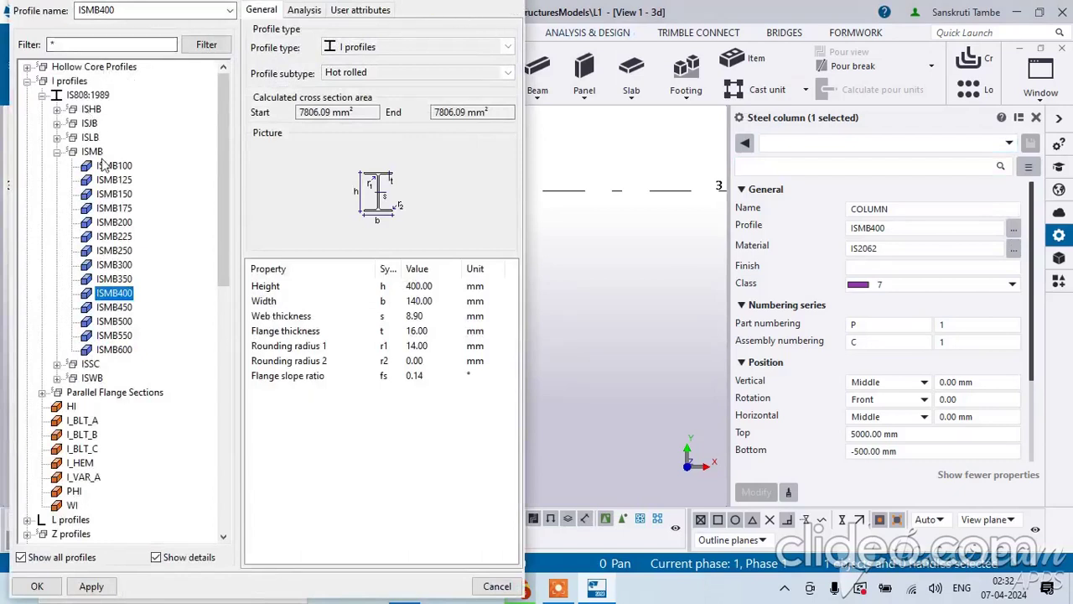
pyautogui.click(41, 95)
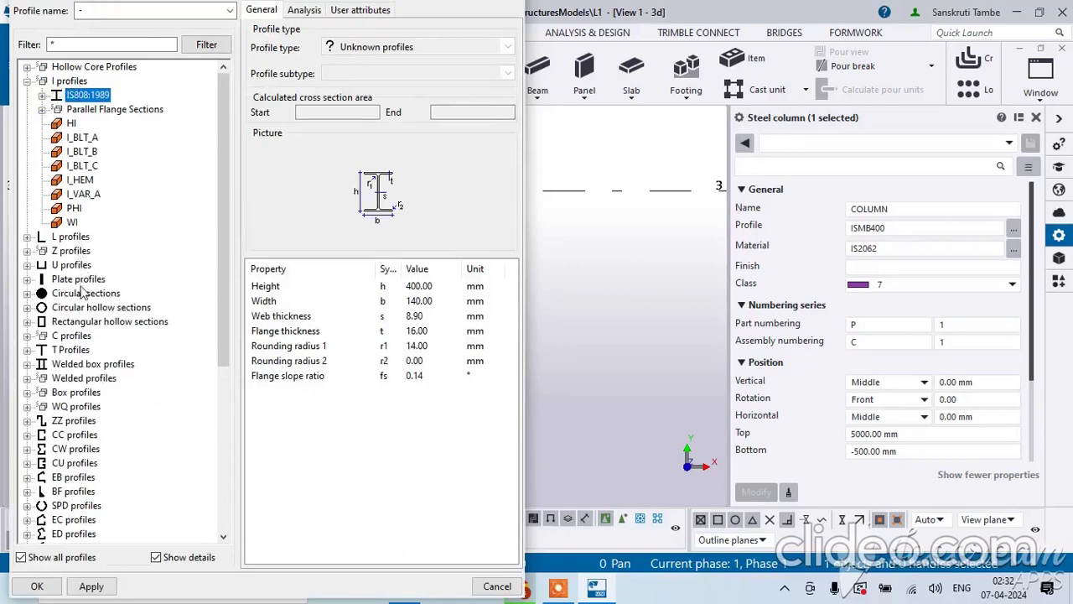
pyautogui.scroll(-6, 84, 319)
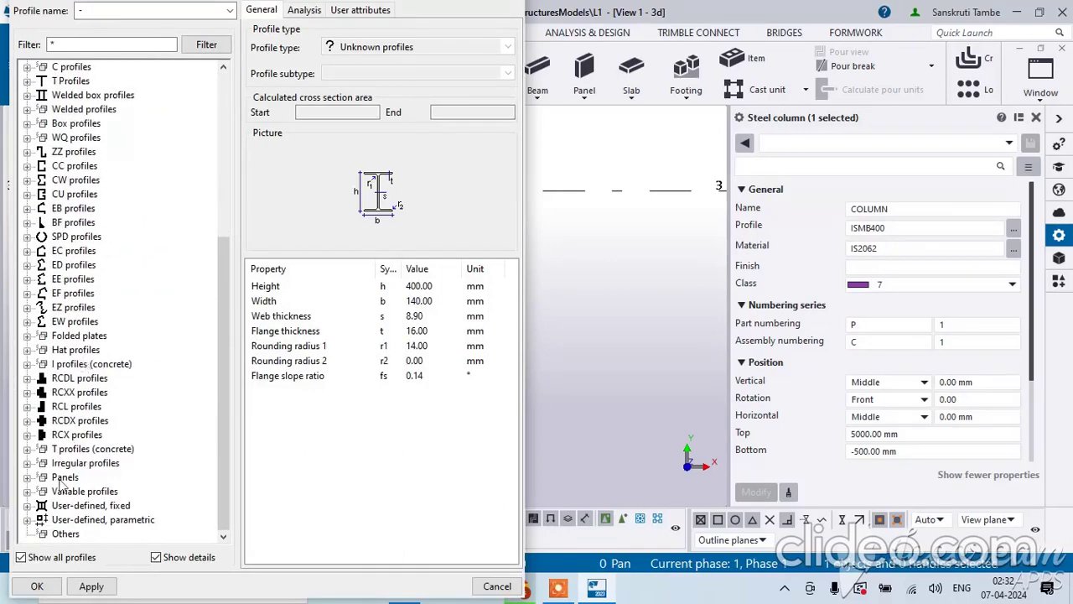
pyautogui.scroll(6, 60, 484)
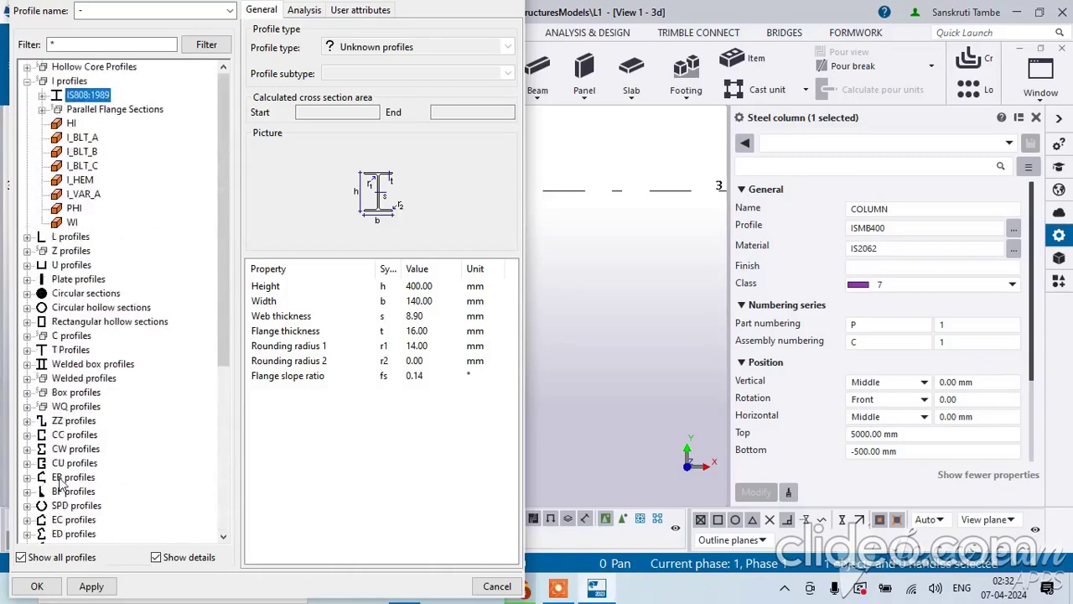
pyautogui.click(42, 96)
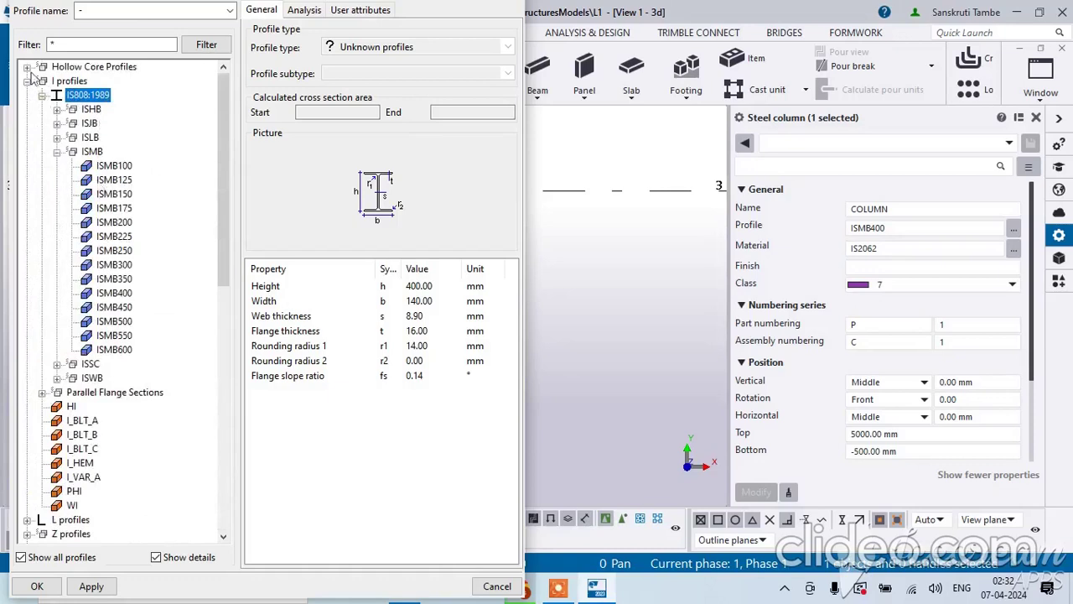
# Step: Filter the profile catalog by "ishb*" and expand the ISHB group under IS808:1989
pyautogui.click(49, 43)
pyautogui.click(49, 43)
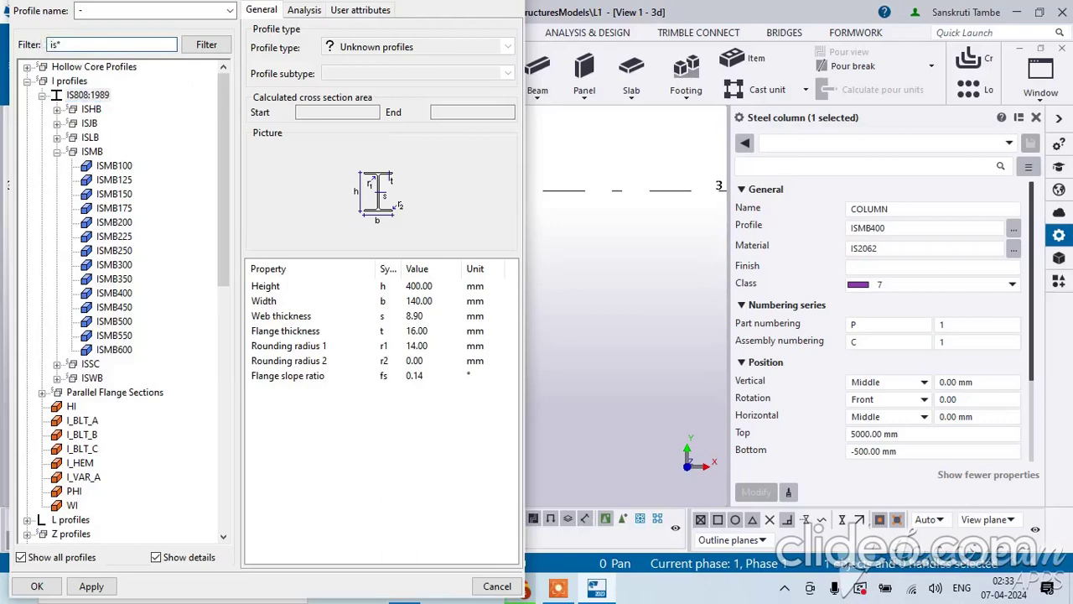
pyautogui.write('ishb*')
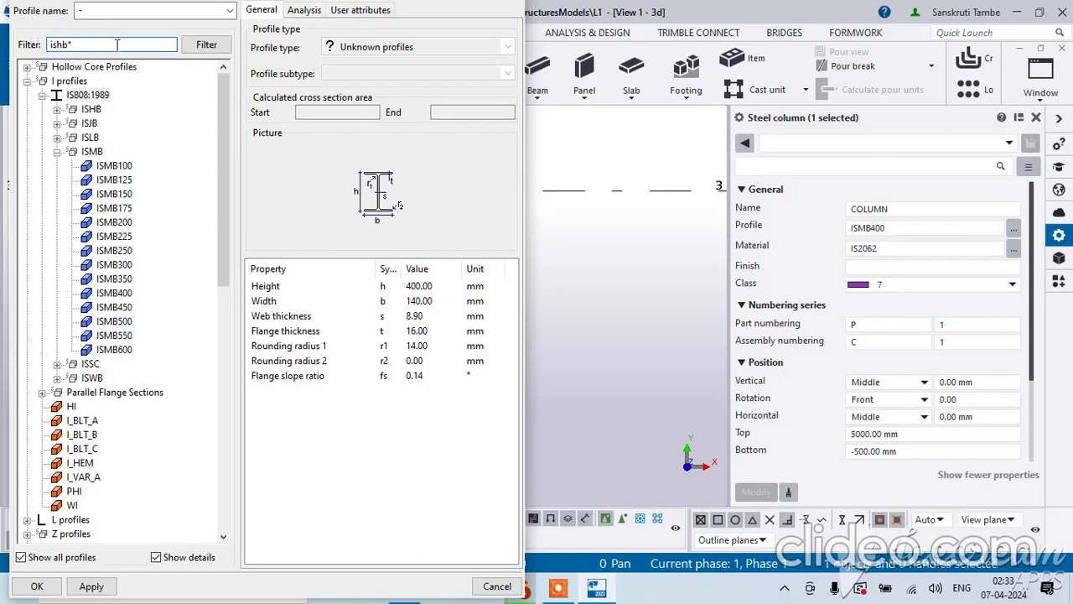
pyautogui.click(204, 45)
pyautogui.doubleClick(80, 81)
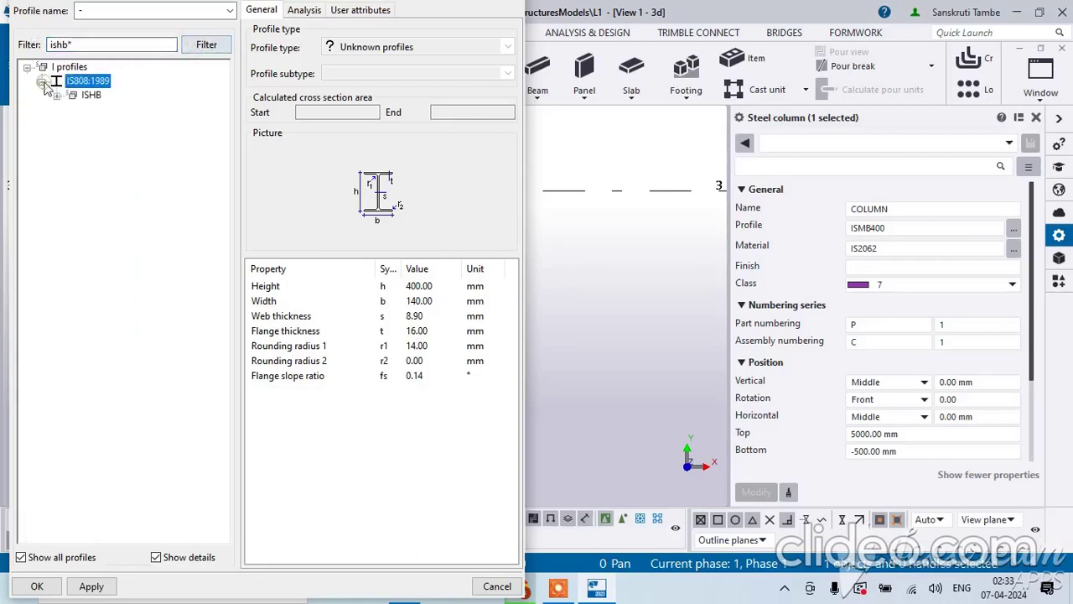
pyautogui.click(94, 96)
pyautogui.doubleClick(98, 99)
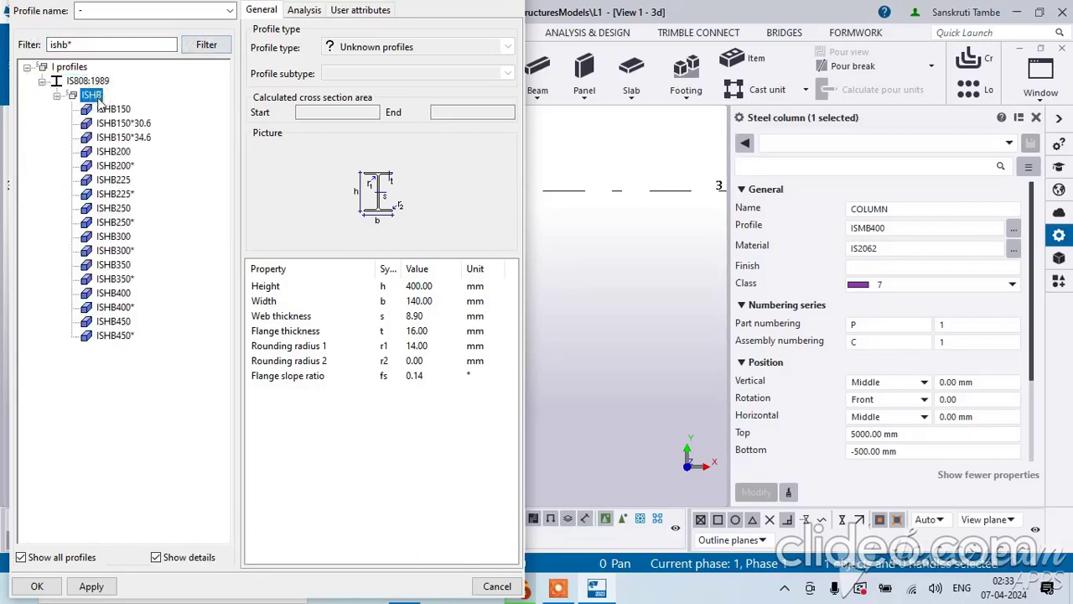
# Step: Choose ISHB400 as the column's profile and apply the modification to the column
pyautogui.click(130, 296)
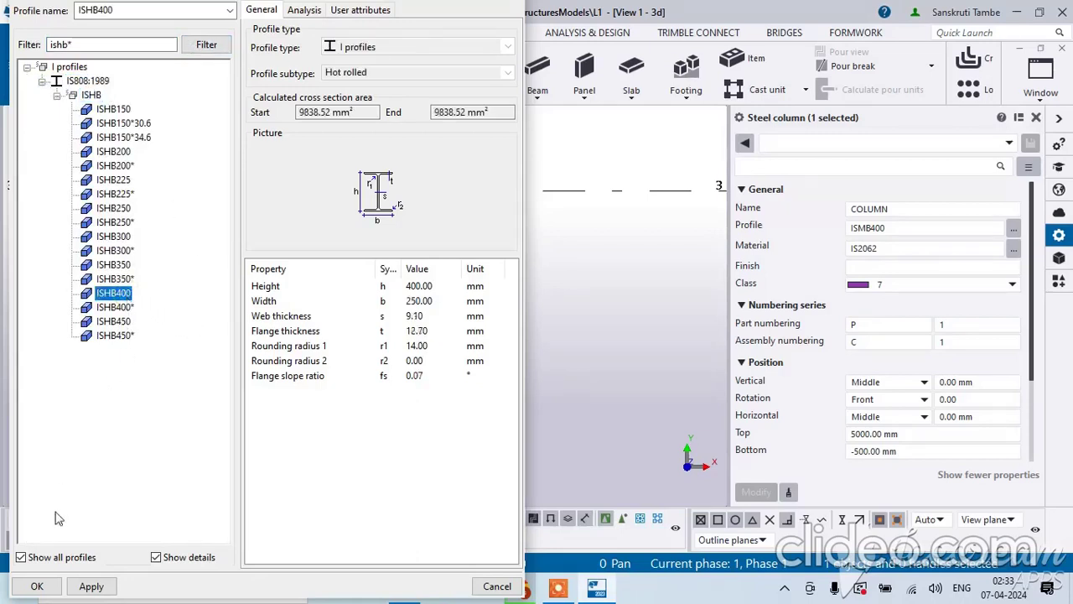
pyautogui.click(91, 587)
pyautogui.click(35, 586)
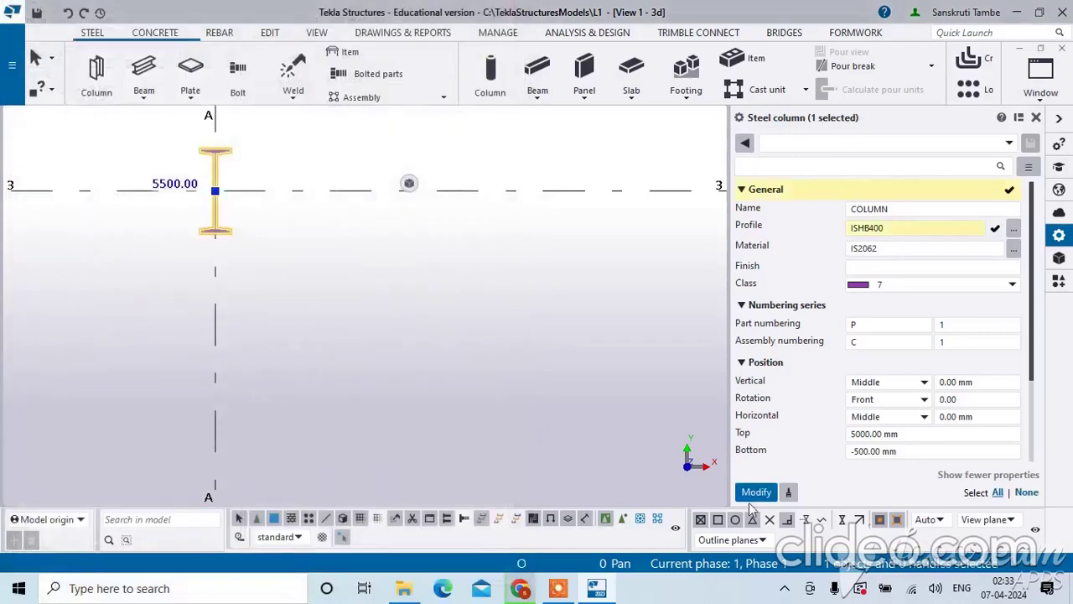
pyautogui.click(757, 493)
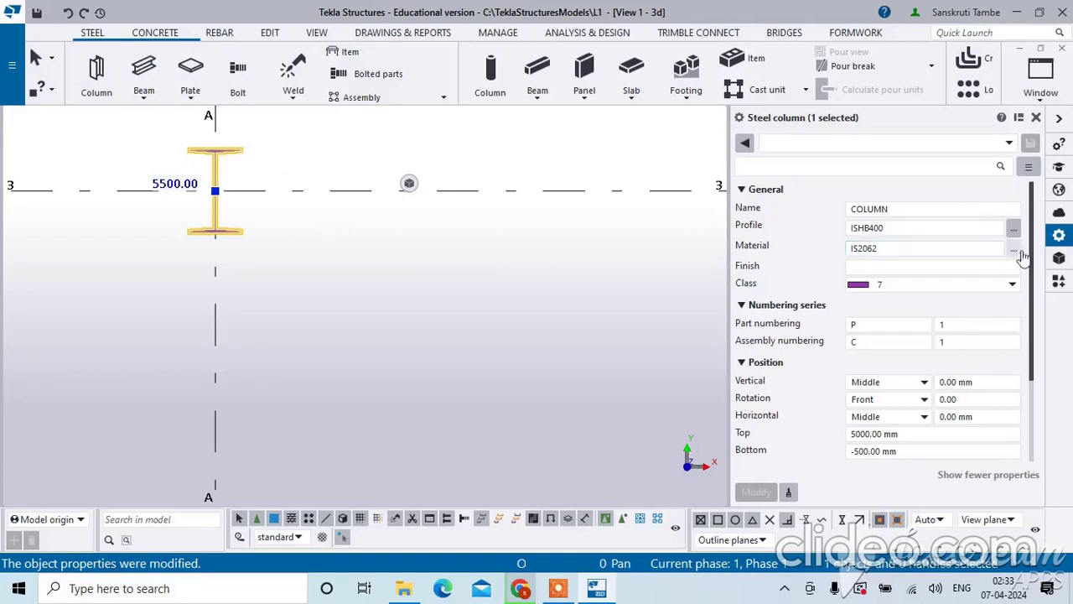
# Step: Examine the steel grades in the column's material catalog and apply the grade IS2062
pyautogui.click(880, 252)
pyautogui.click(1014, 249)
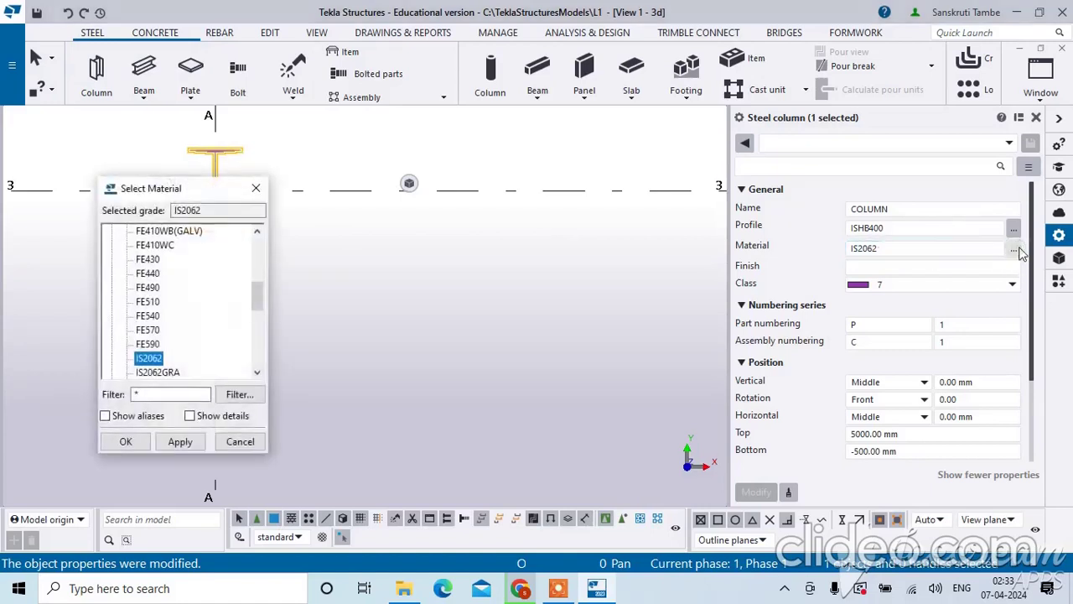
pyautogui.scroll(5, 161, 291)
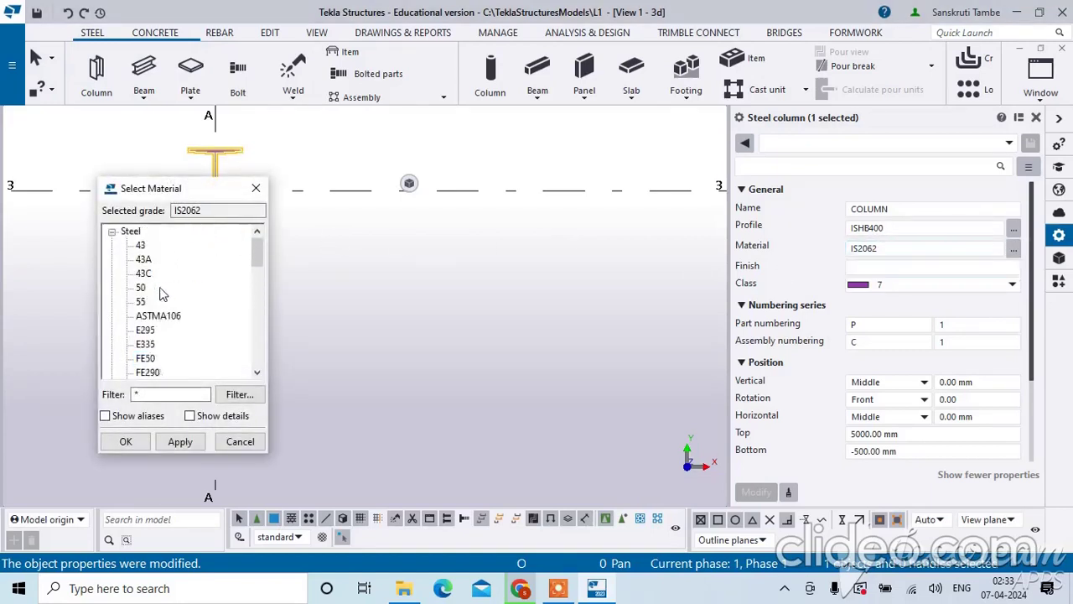
pyautogui.scroll(-2, 162, 291)
pyautogui.scroll(-3, 162, 291)
pyautogui.scroll(3, 162, 291)
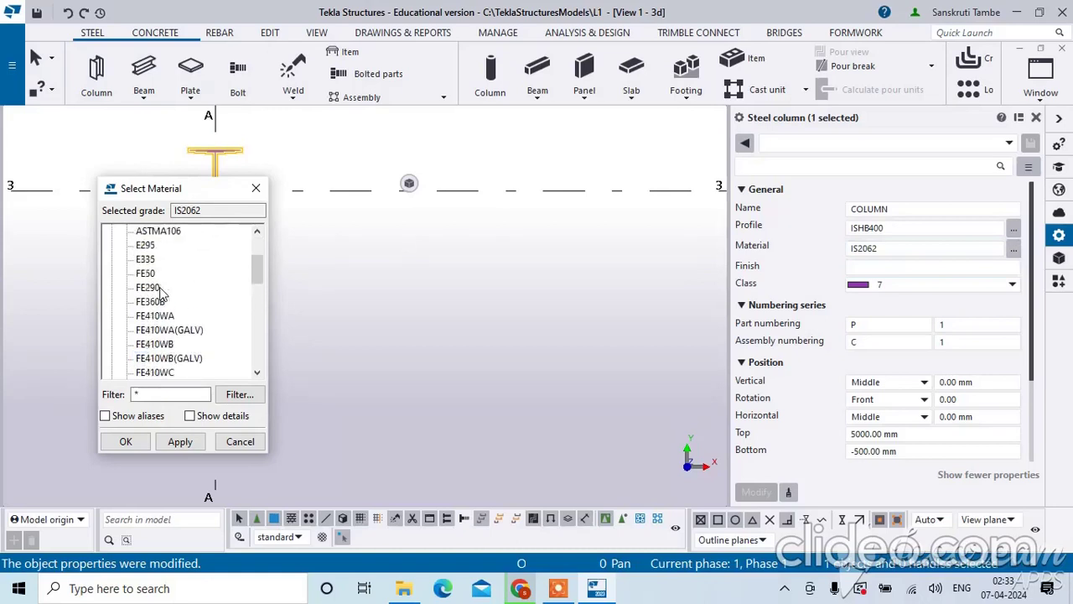
pyautogui.scroll(-2, 162, 291)
pyautogui.scroll(-2, 162, 291)
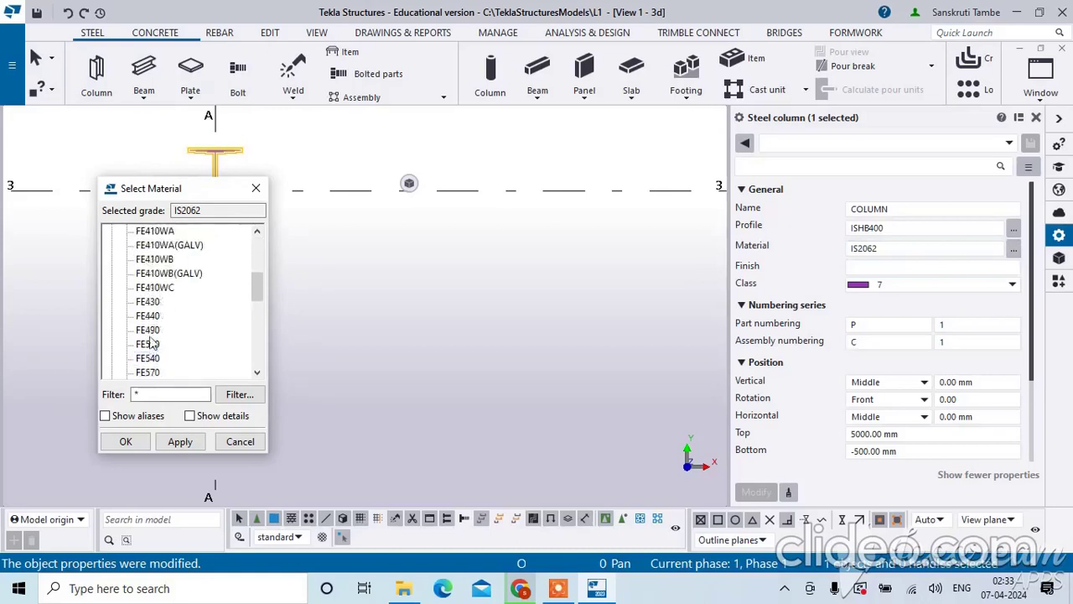
pyautogui.scroll(2, 156, 306)
pyautogui.scroll(4, 185, 293)
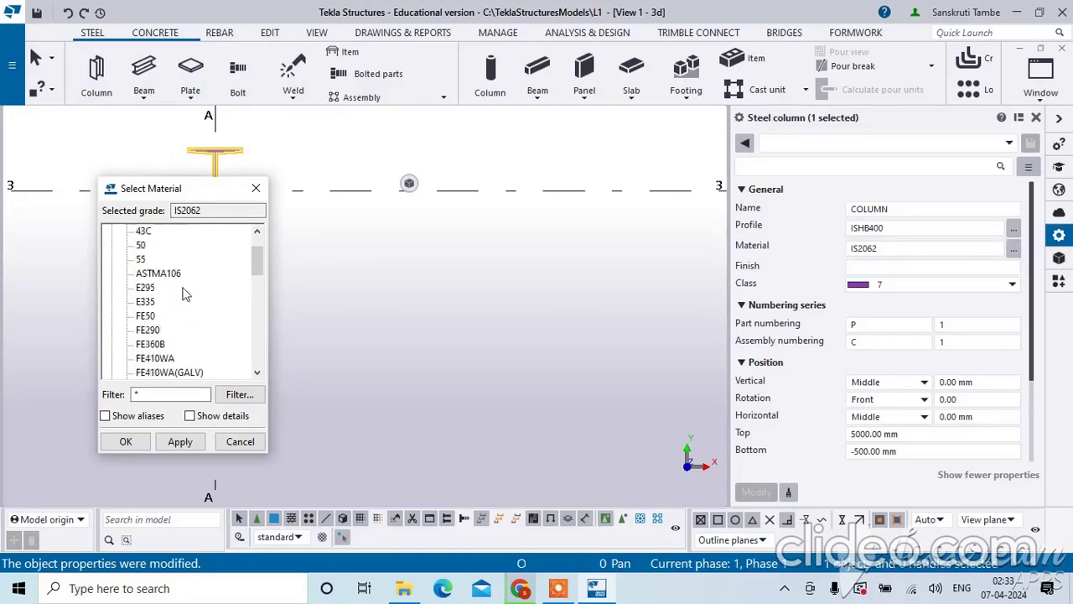
pyautogui.scroll(-5, 185, 293)
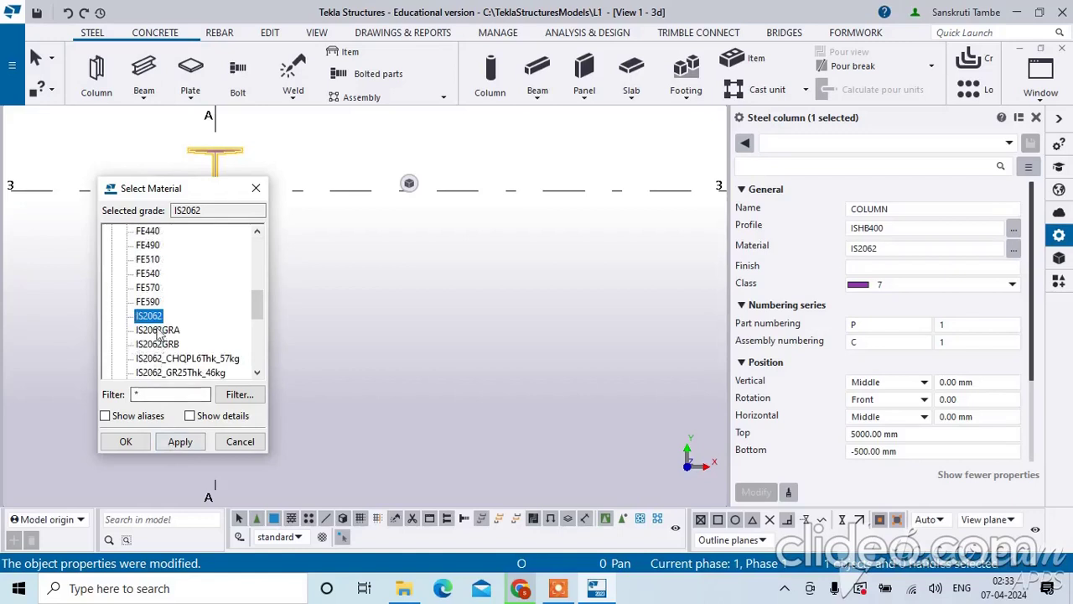
pyautogui.click(179, 442)
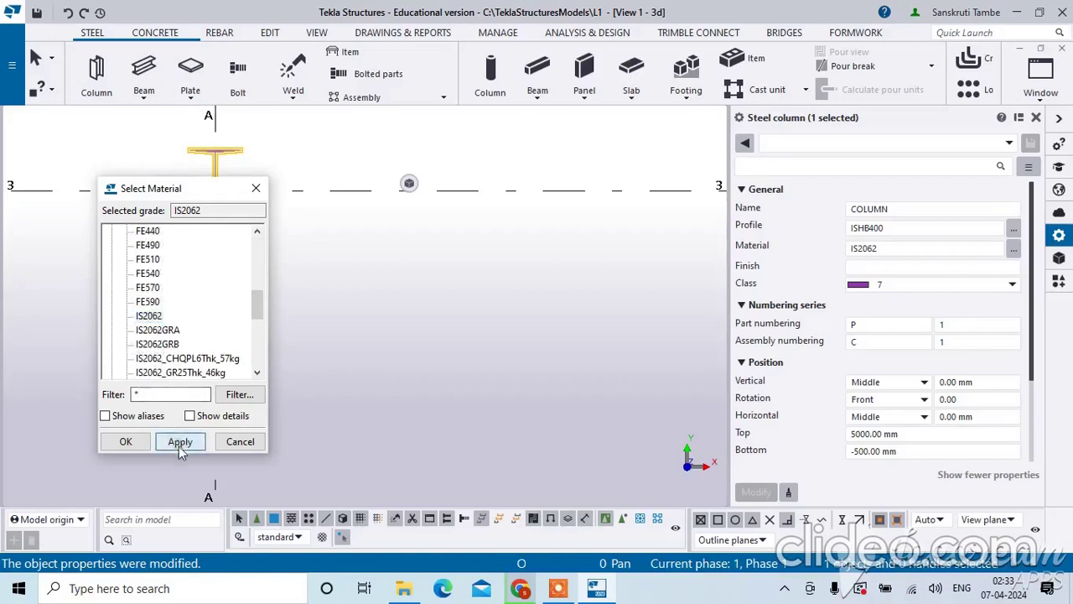
pyautogui.click(122, 442)
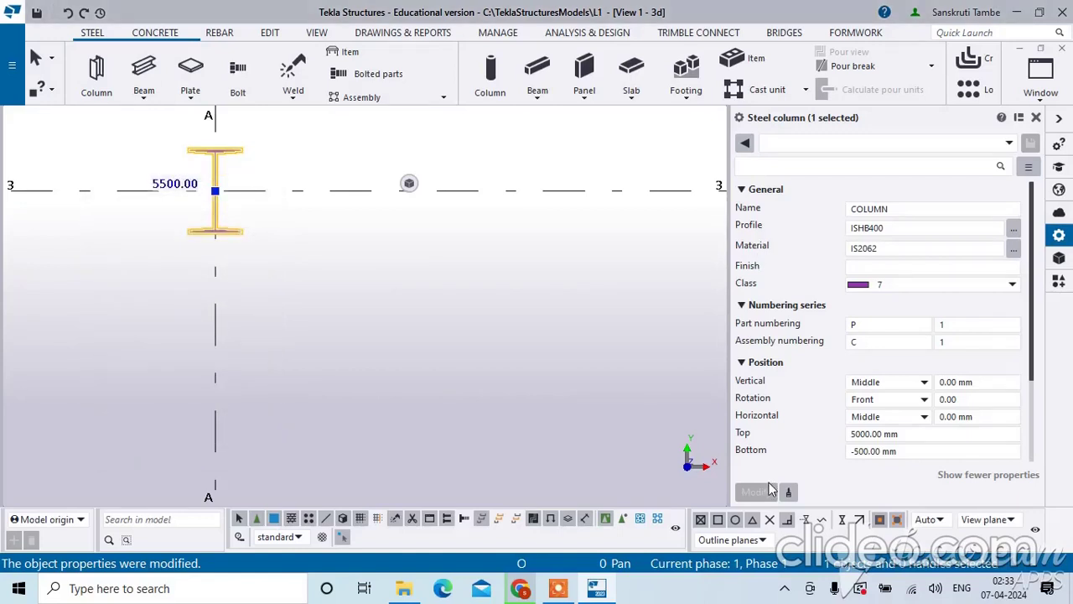
# Step: Set the column's class to 2, apply the modification, and deselect the column to view its colour
pyautogui.click(923, 266)
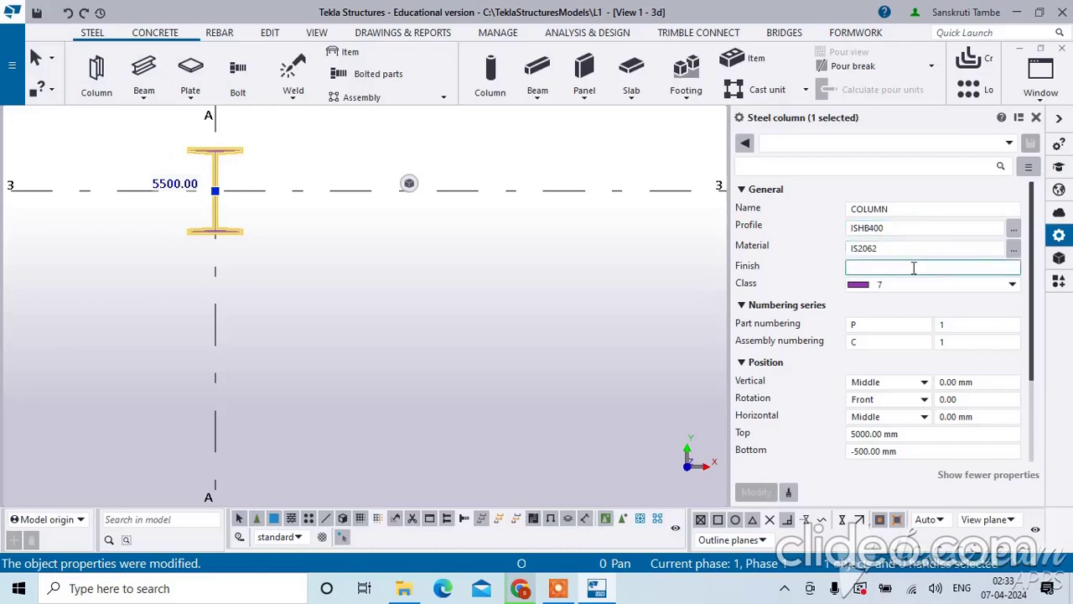
pyautogui.click(965, 287)
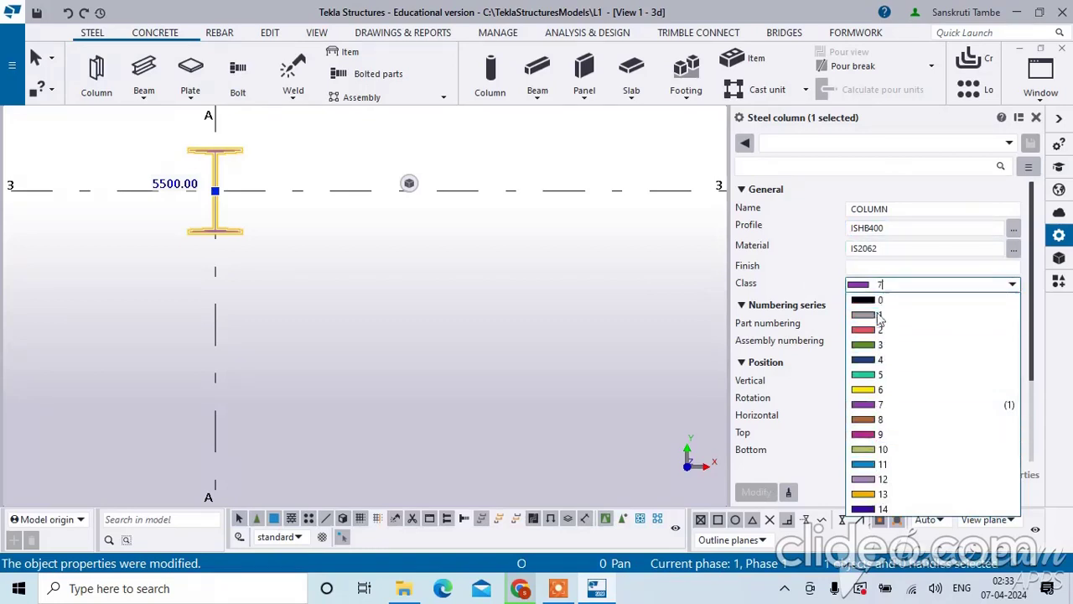
pyautogui.click(866, 330)
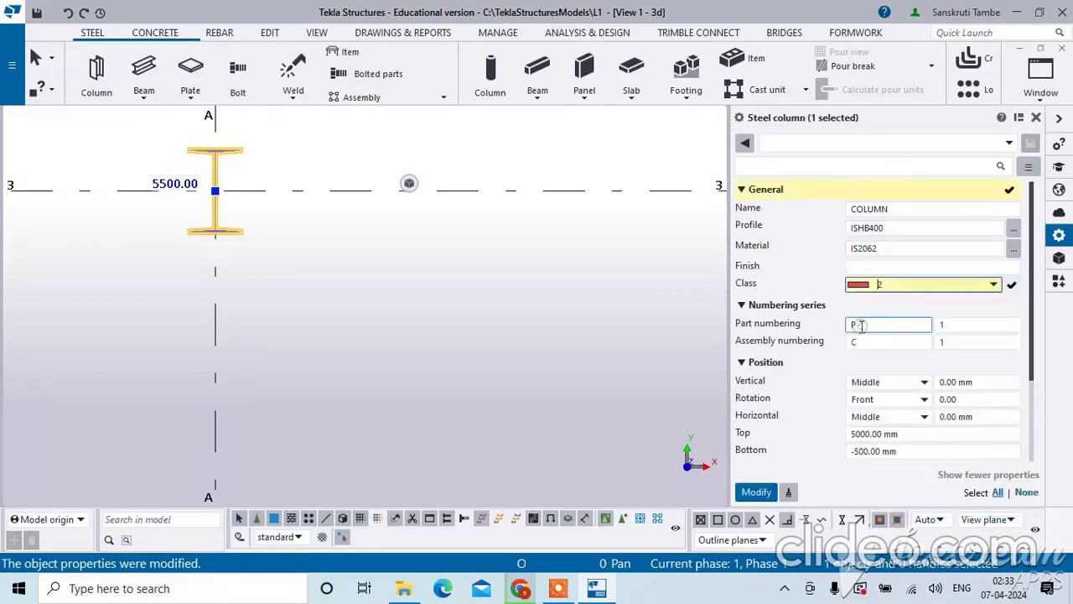
pyautogui.click(756, 492)
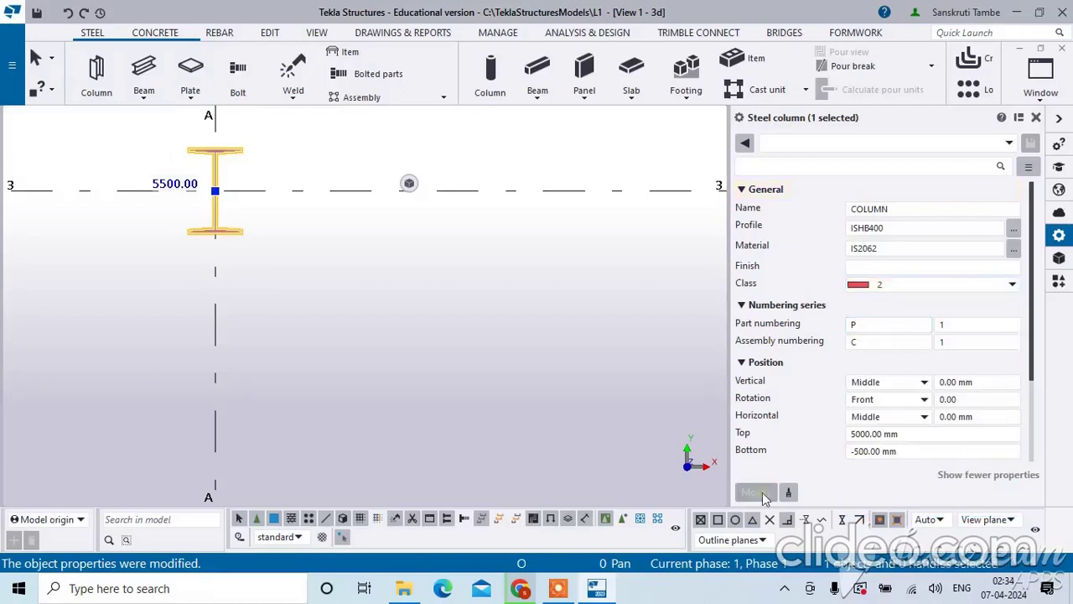
pyautogui.click(441, 275)
pyautogui.scroll(2, 214, 156)
pyautogui.scroll(3, 216, 153)
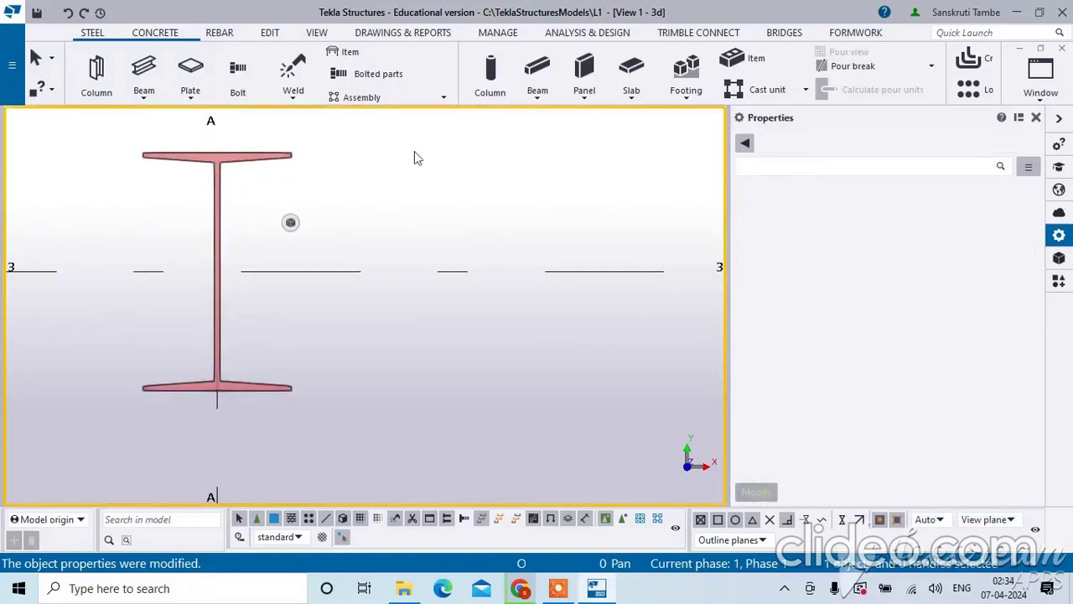
# Step: Select the column and examine its part and assembly numbering prefixes and start number in the numbering series properties
pyautogui.click(232, 391)
pyautogui.click(874, 325)
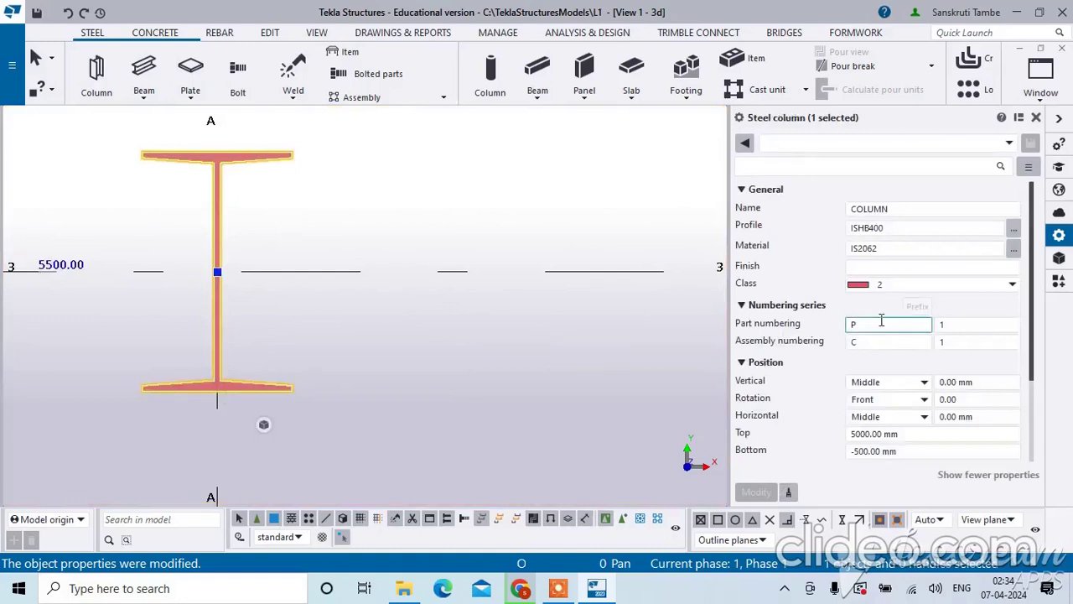
pyautogui.scroll(-3, 881, 321)
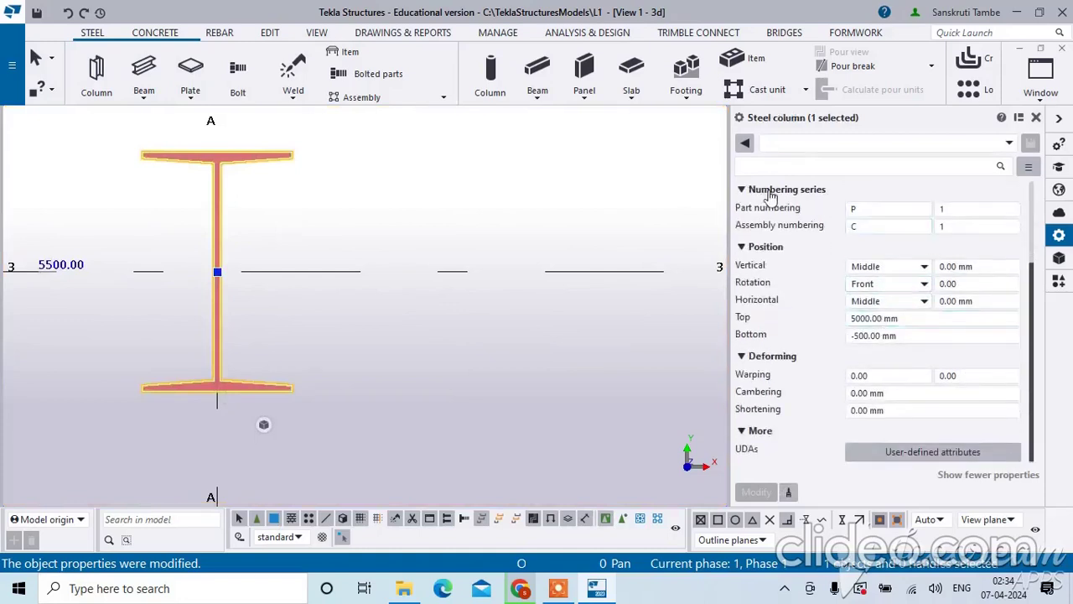
pyautogui.click(861, 226)
pyautogui.click(857, 209)
pyautogui.click(865, 226)
pyautogui.click(872, 211)
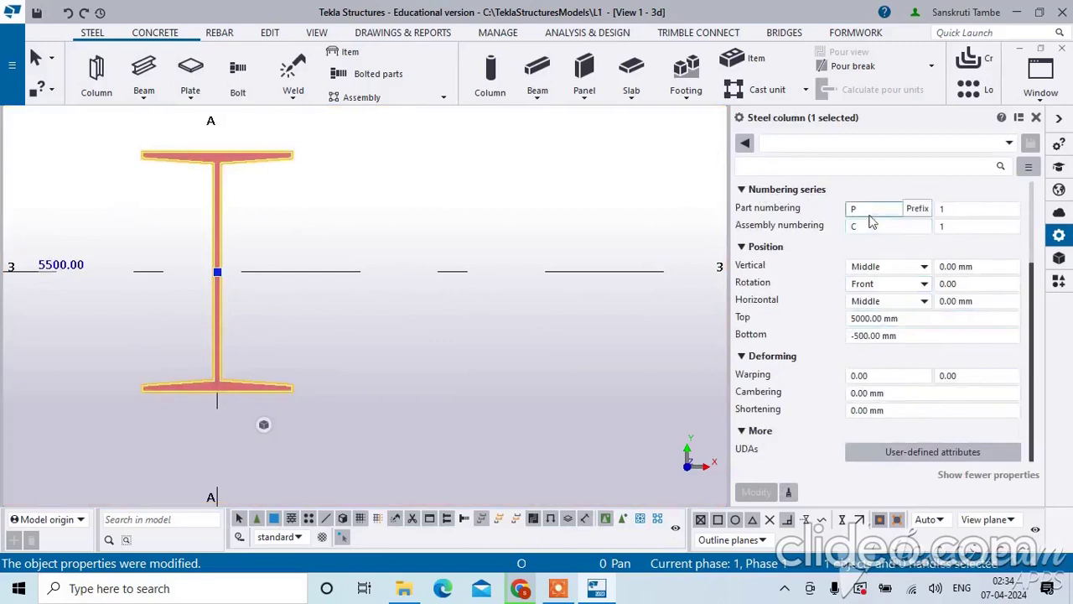
pyautogui.click(877, 226)
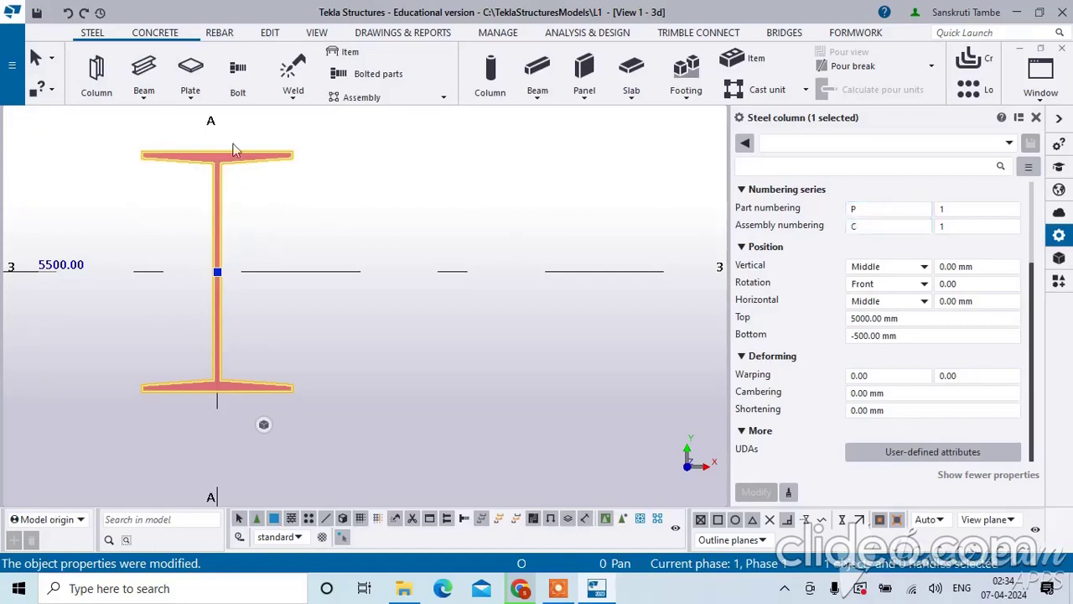
pyautogui.click(862, 227)
pyautogui.click(865, 211)
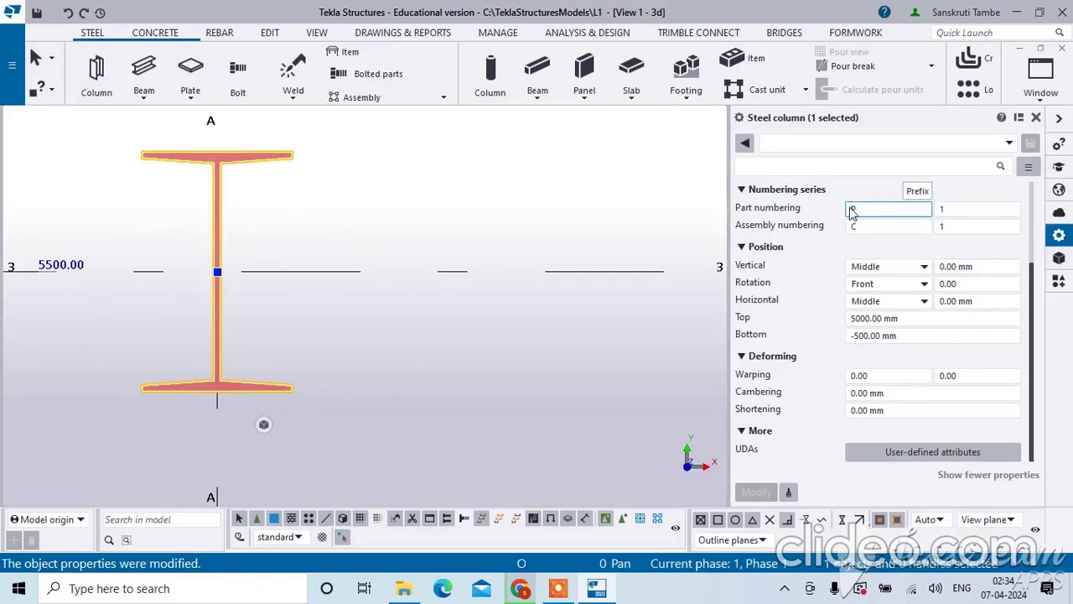
pyautogui.click(961, 210)
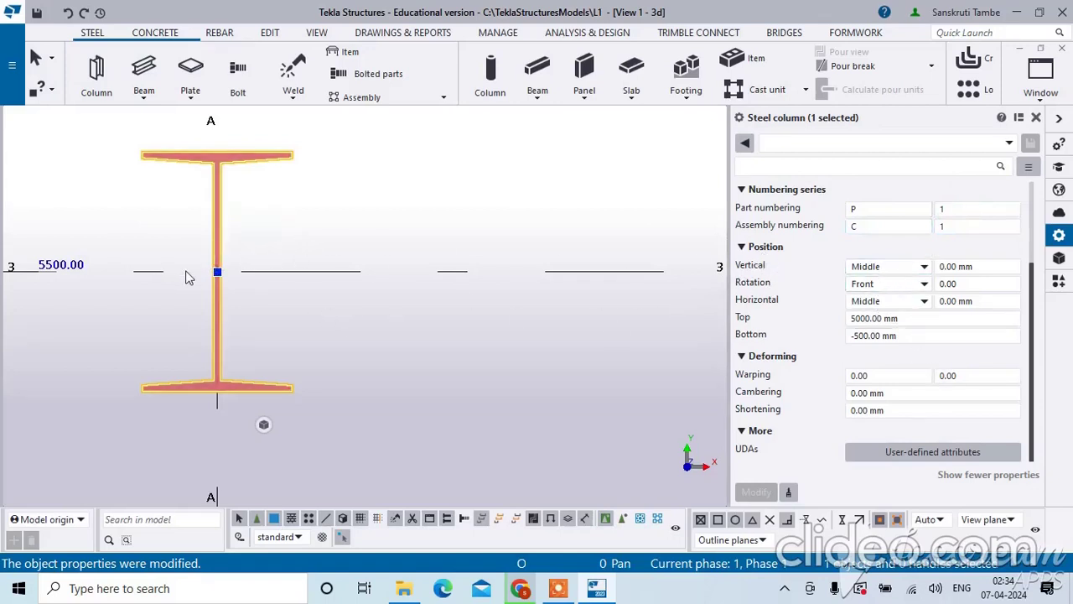
# Step: Set the column's vertical position to Down and apply the modification
pyautogui.click(915, 268)
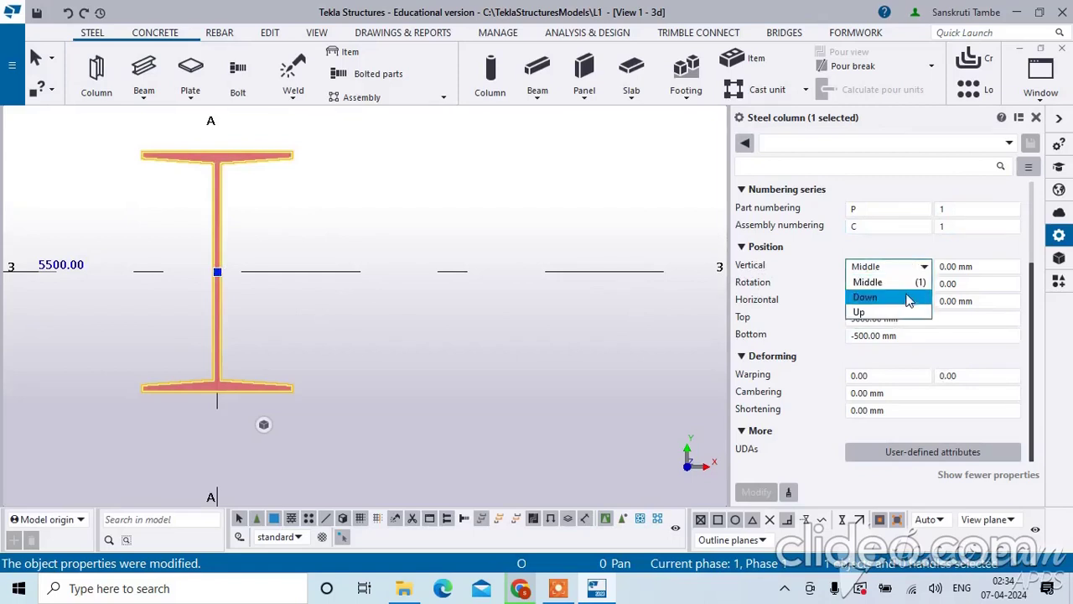
pyautogui.click(907, 297)
pyautogui.click(756, 491)
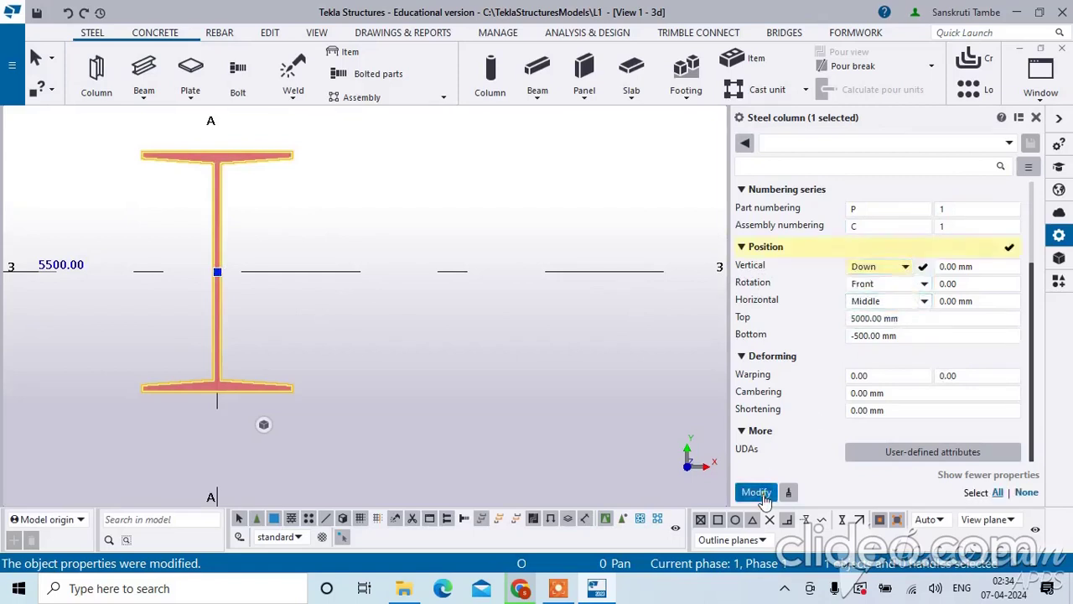
pyautogui.scroll(-1, 211, 226)
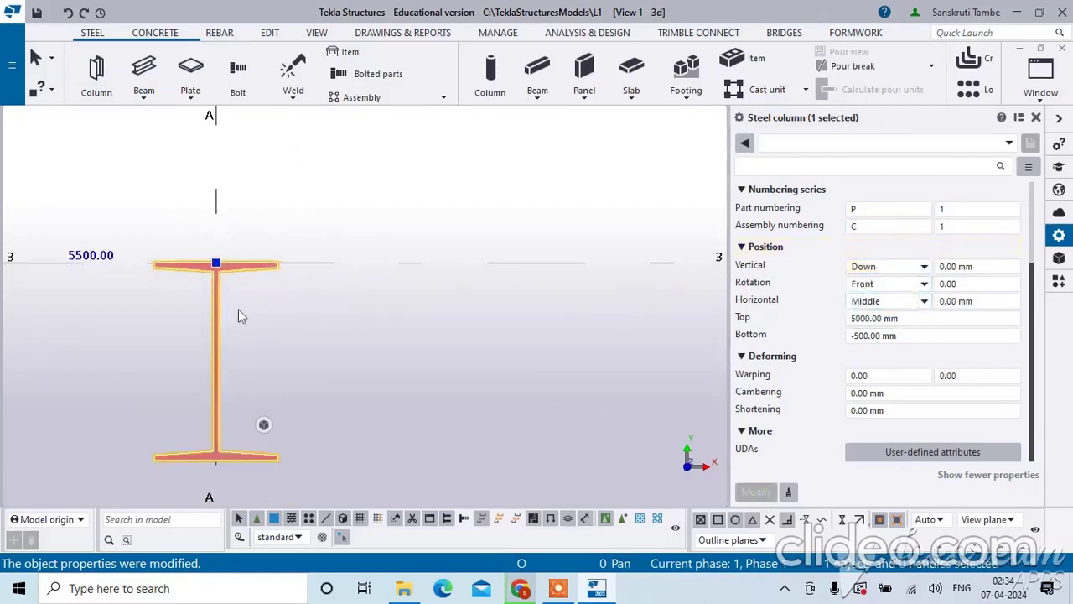
# Step: Change the column's vertical position to Up and apply the modification
pyautogui.click(863, 267)
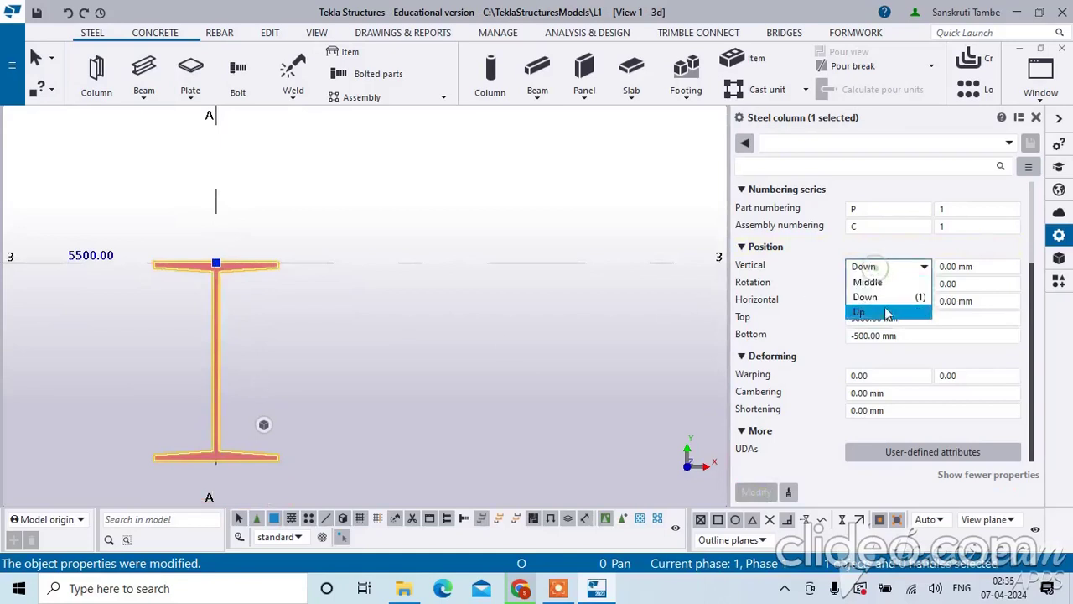
pyautogui.click(872, 297)
pyautogui.click(761, 494)
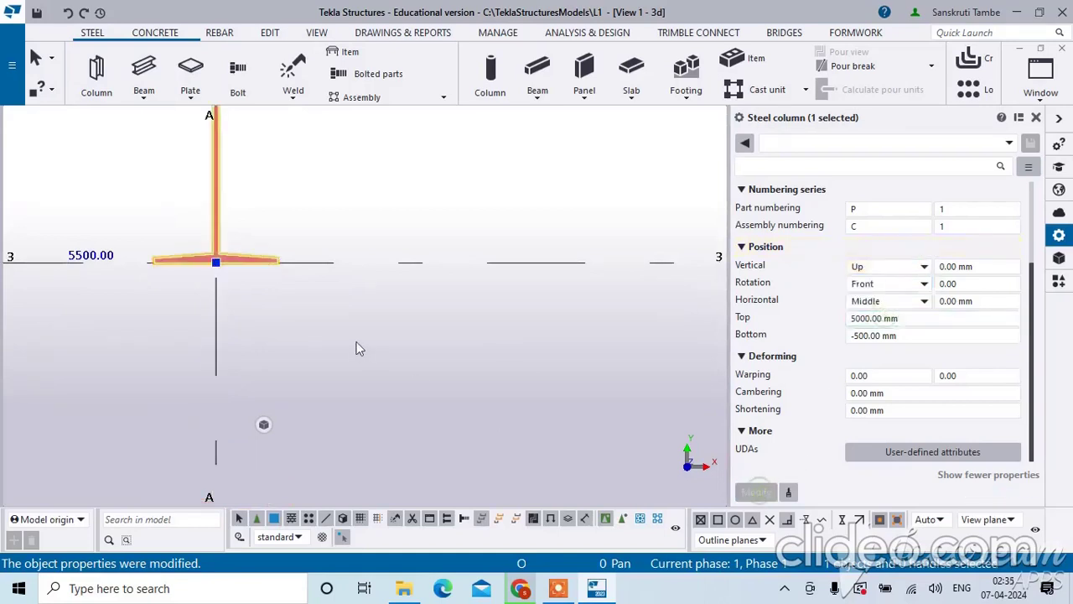
# Step: Return the column's vertical position to Middle and apply the modification
pyautogui.click(860, 268)
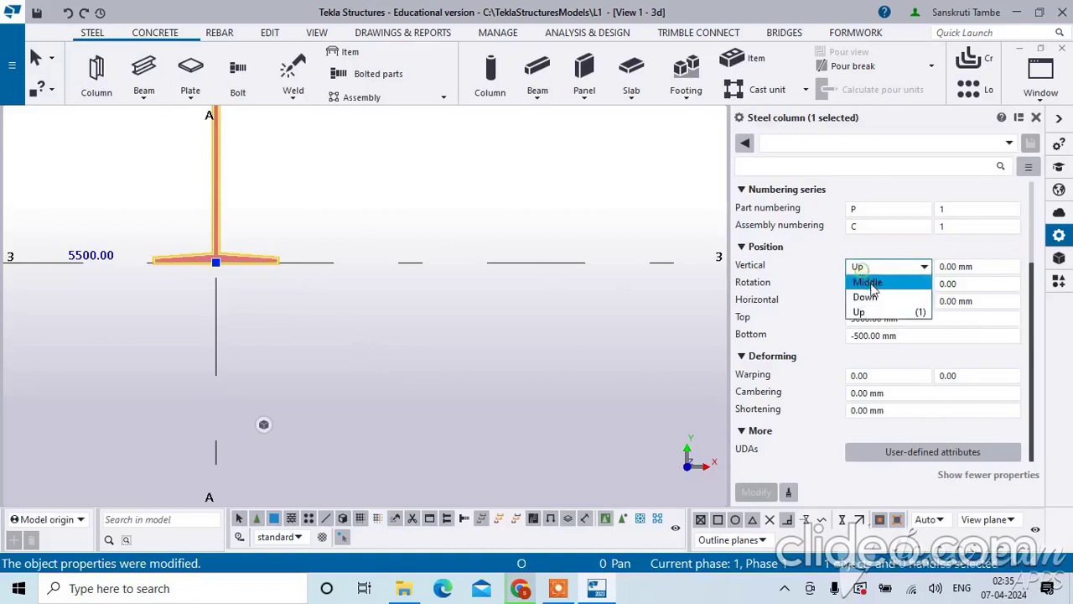
pyautogui.click(865, 283)
pyautogui.click(755, 493)
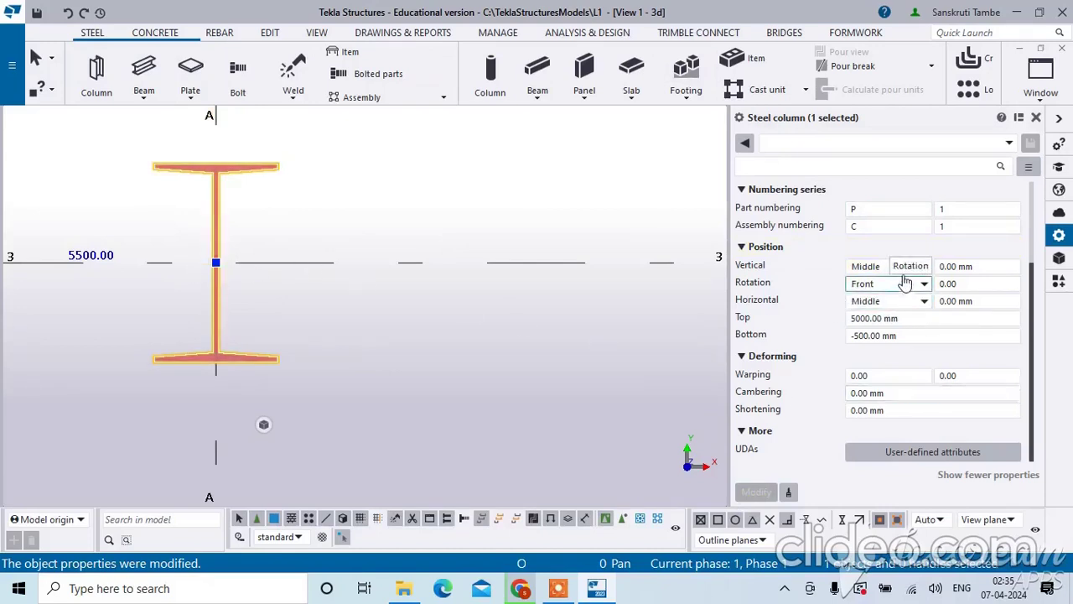
# Step: Set the column's horizontal position to Left and apply the modification
pyautogui.click(863, 301)
pyautogui.click(864, 315)
pyautogui.click(888, 301)
pyautogui.click(863, 329)
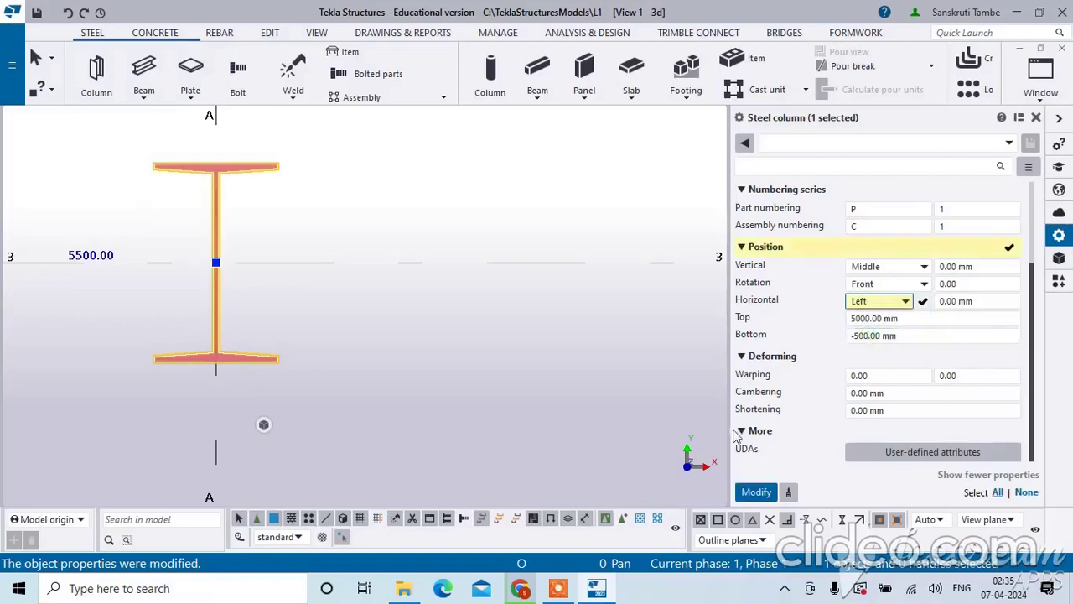
pyautogui.click(757, 492)
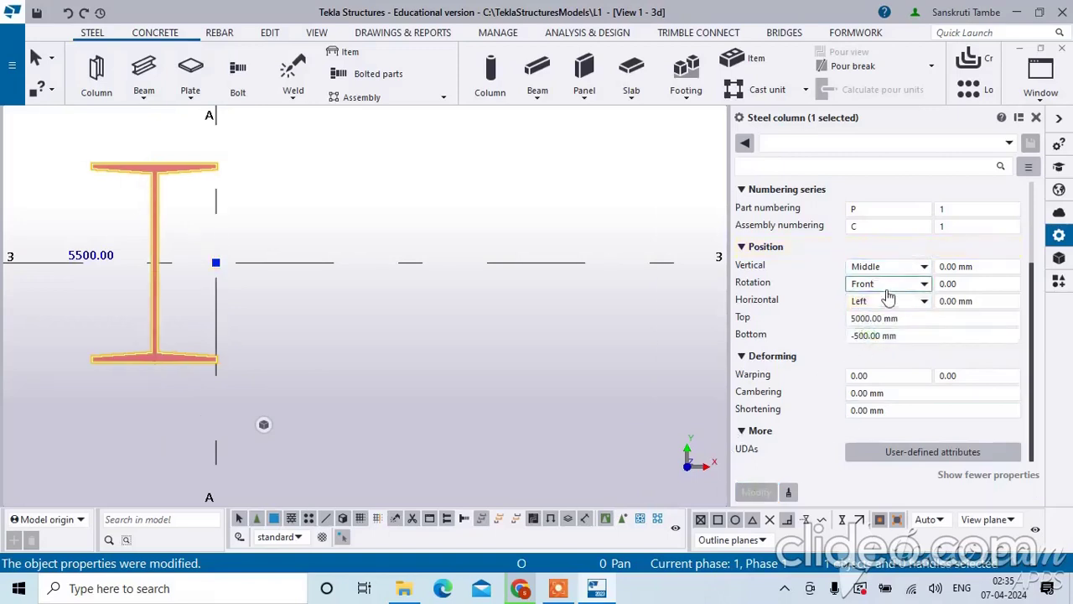
# Step: Change the column's horizontal position to Right and apply the modification
pyautogui.click(888, 301)
pyautogui.click(893, 347)
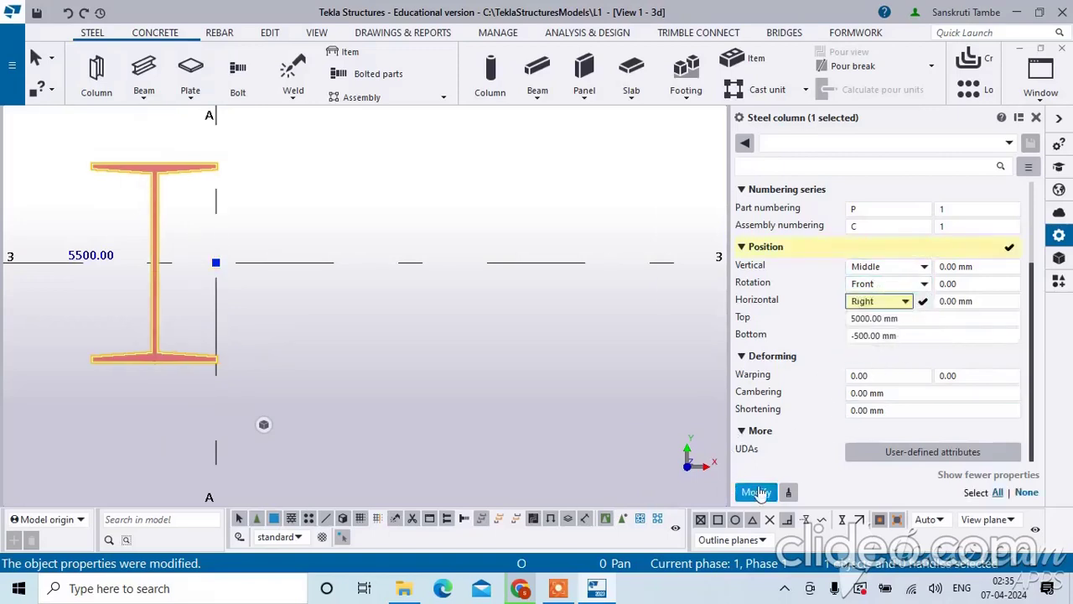
pyautogui.click(757, 492)
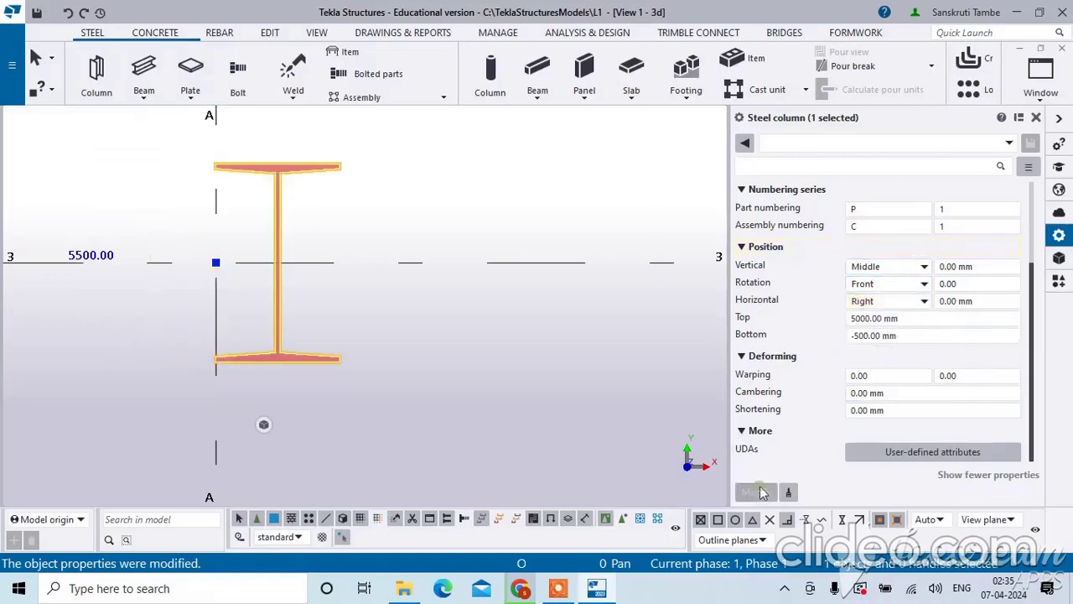
# Step: Set the column's horizontal position to Middle with an offset of 100 mm and apply the modification
pyautogui.click(876, 301)
pyautogui.click(872, 317)
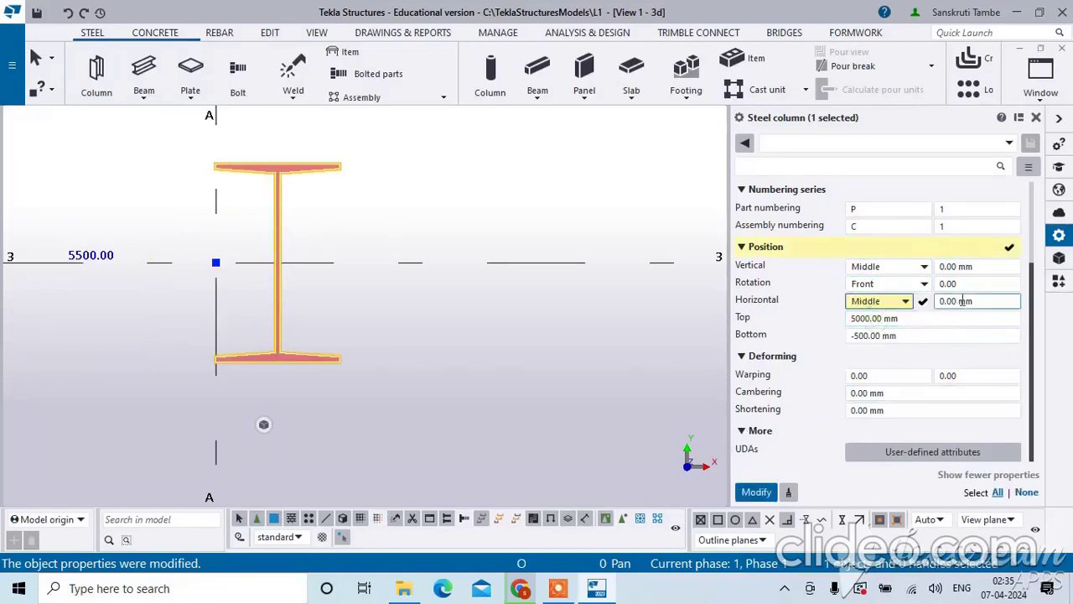
pyautogui.click(940, 302)
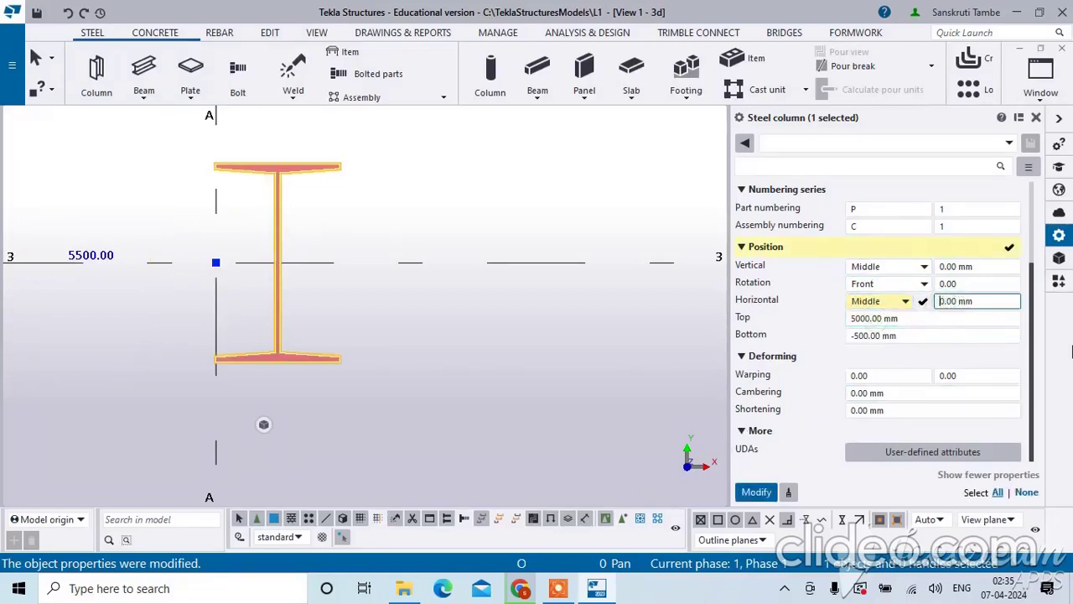
pyautogui.write('1')
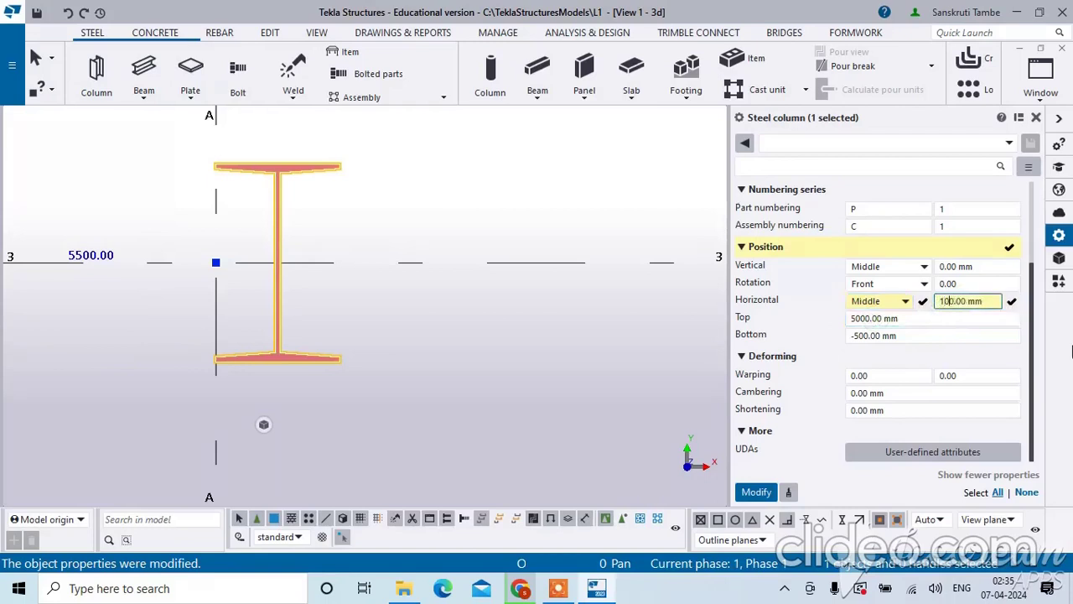
pyautogui.write('0')
pyautogui.click(757, 492)
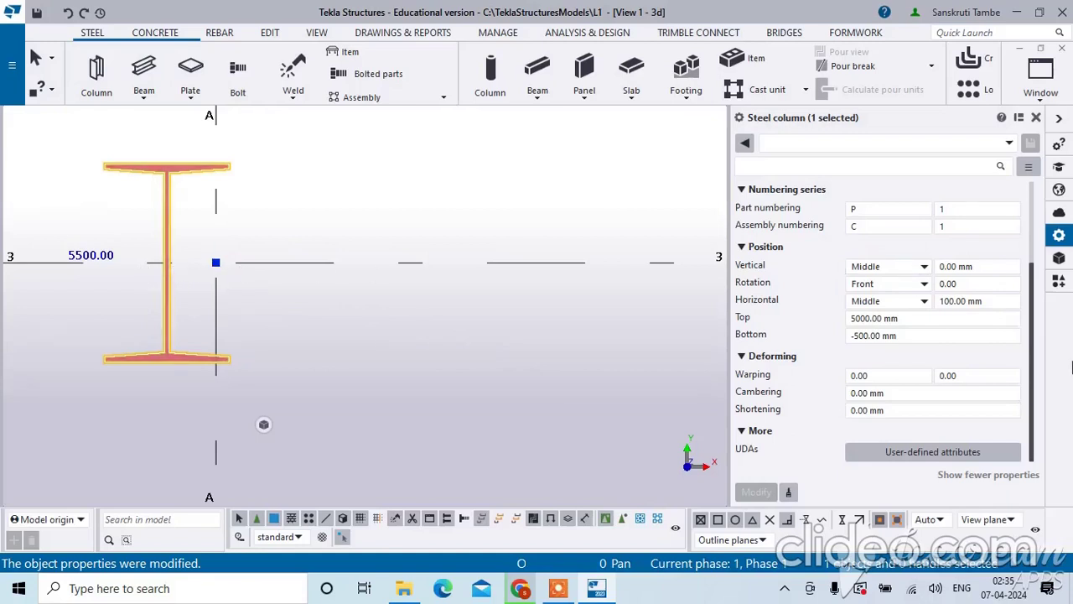
# Step: Set the column's vertical offset to 100 mm and apply the modification
pyautogui.click(940, 267)
pyautogui.write('100')
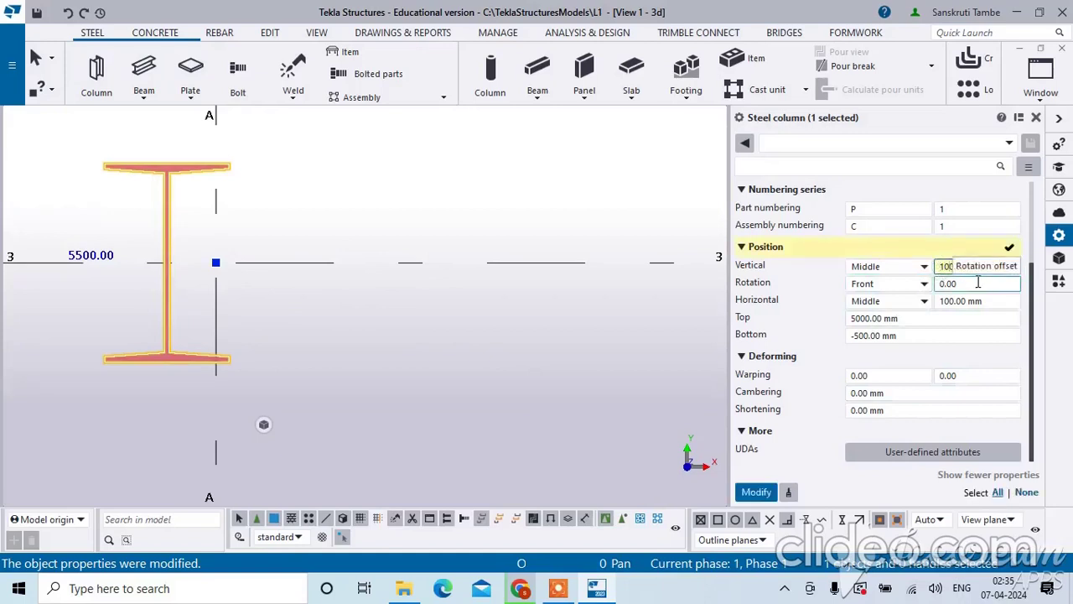
pyautogui.click(755, 492)
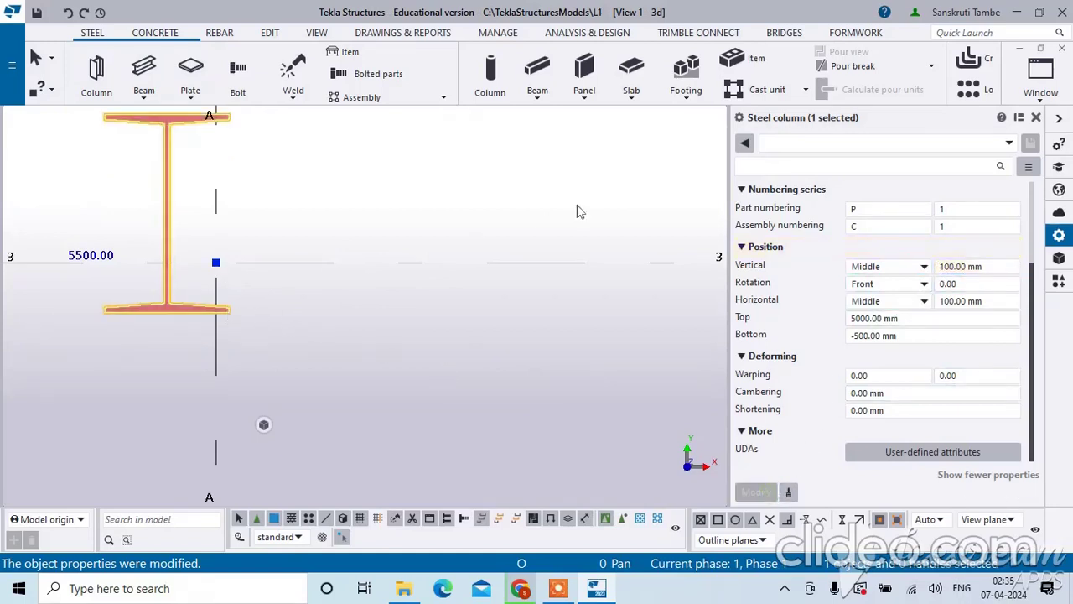
# Step: Change the column's vertical offset to -100 mm and apply the modification
pyautogui.click(941, 269)
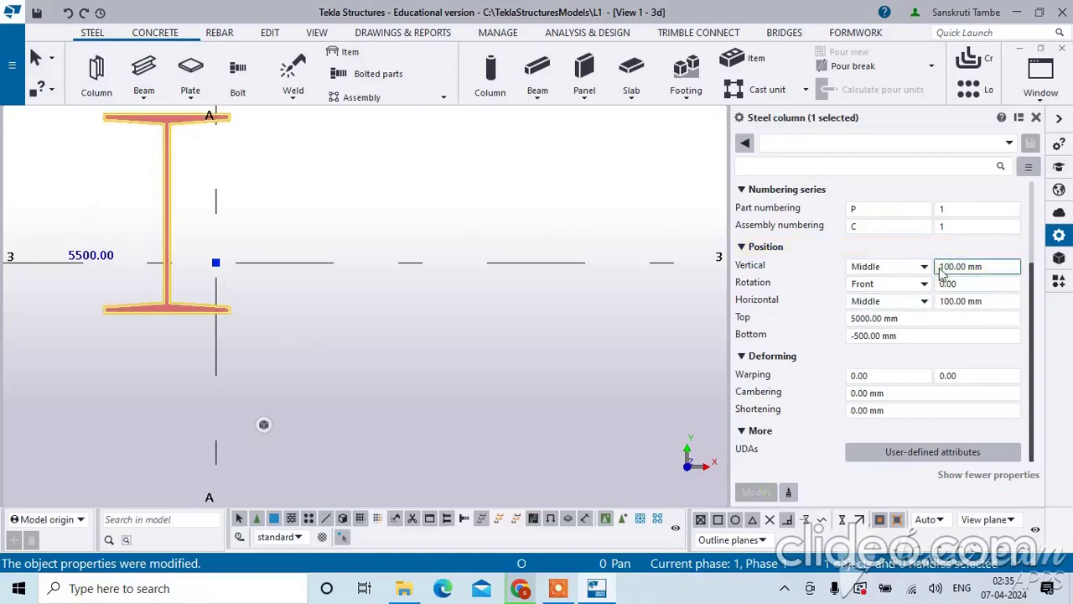
pyautogui.write('-')
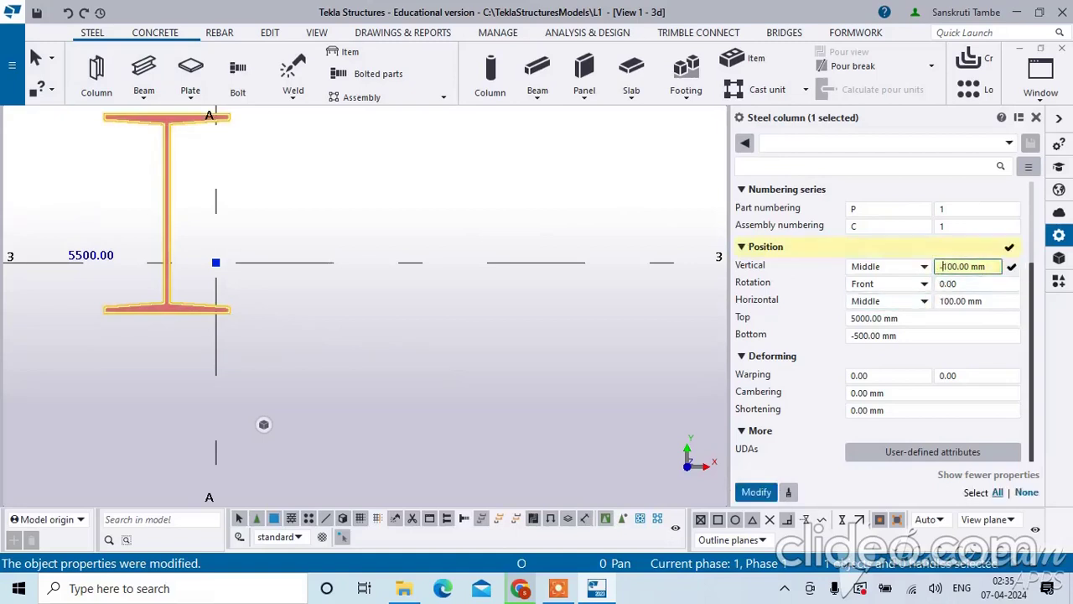
pyautogui.click(757, 493)
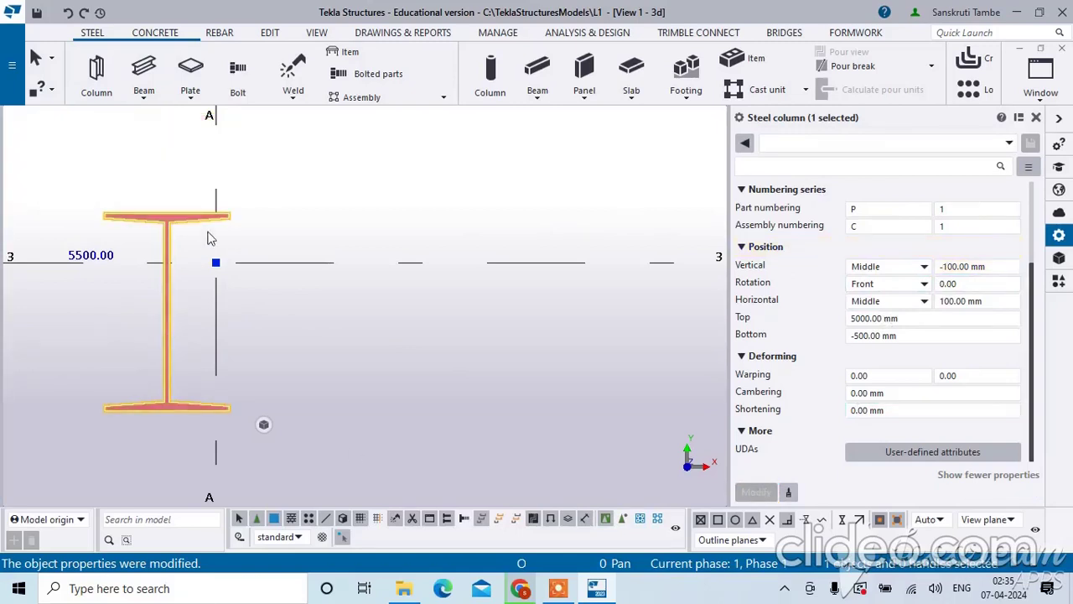
# Step: Reset the column's vertical and horizontal offsets to 0 and apply the modification
pyautogui.tripleClick(972, 267)
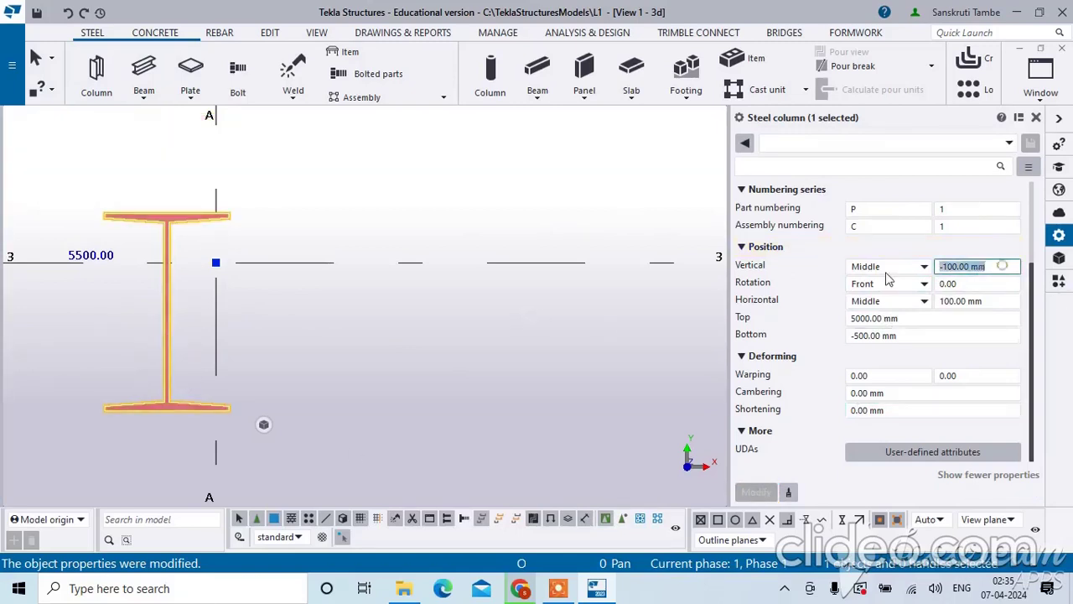
pyautogui.write('0')
pyautogui.tripleClick(972, 301)
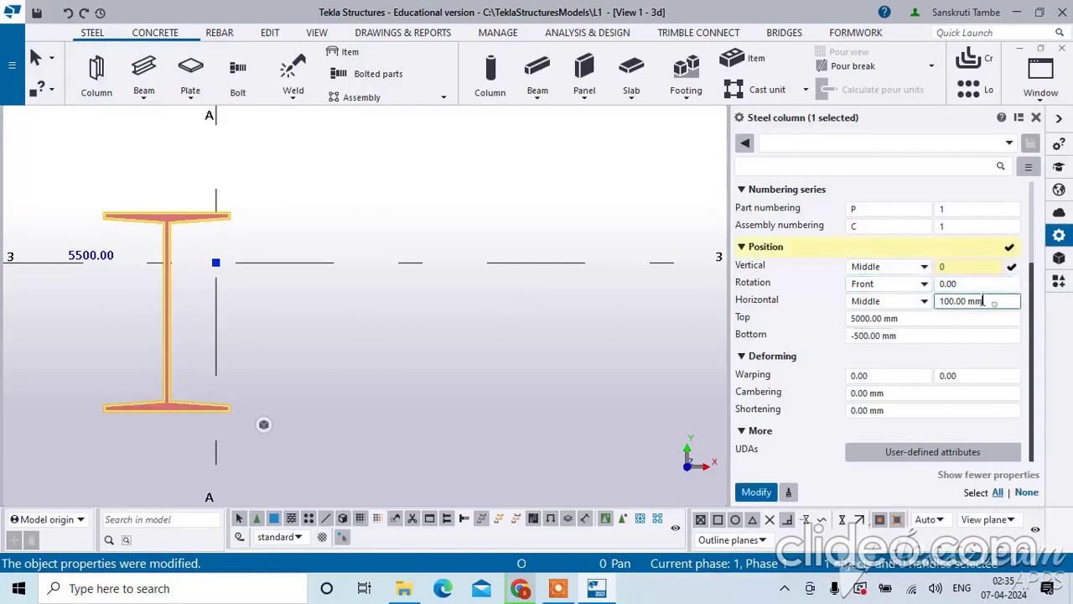
pyautogui.write('0')
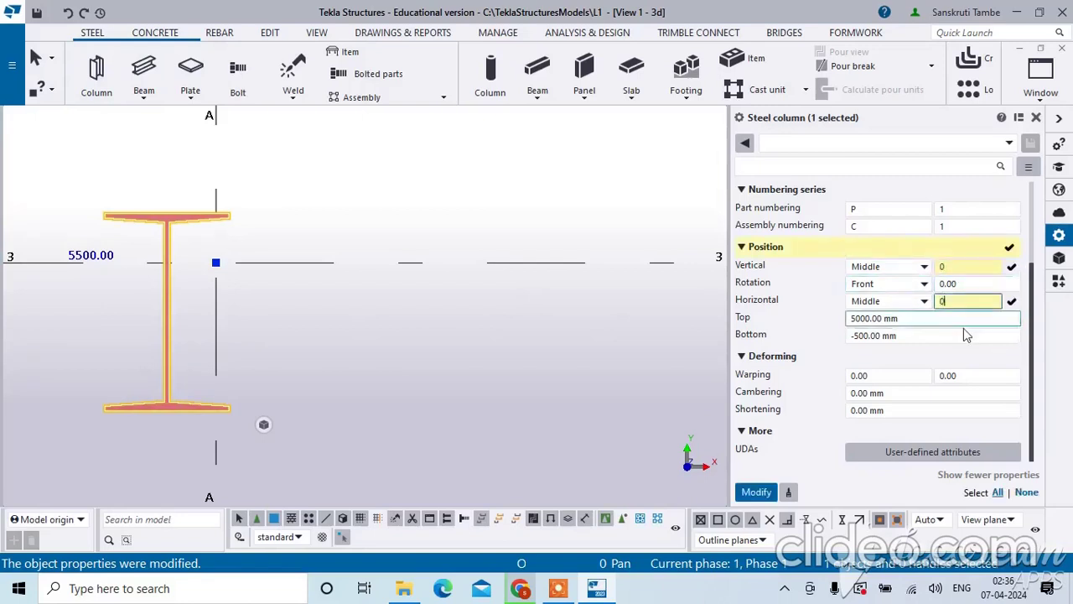
pyautogui.click(756, 492)
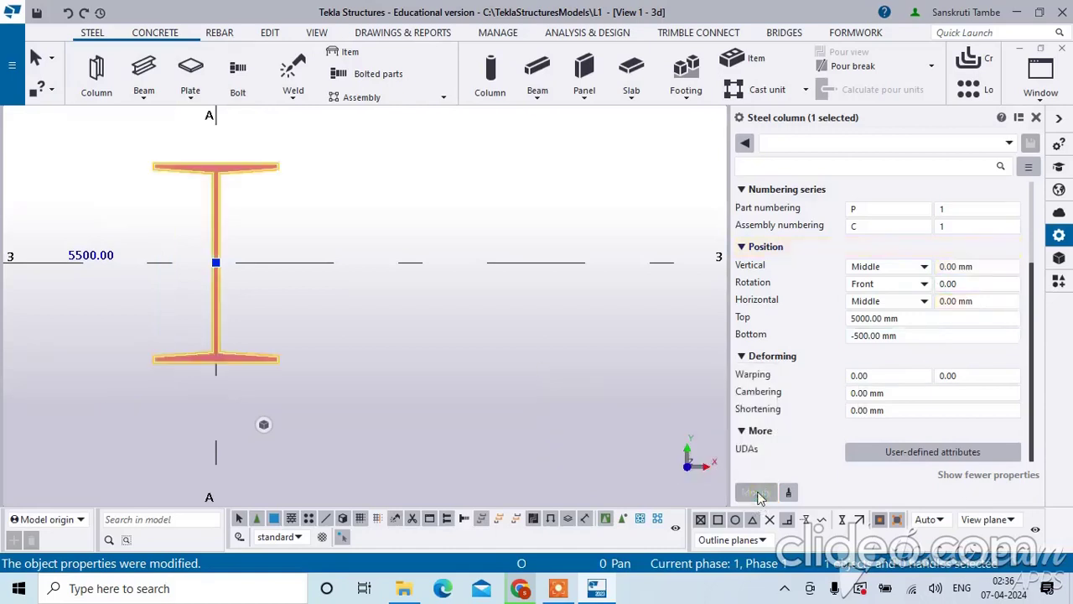
# Step: Set the column's rotation to Top and apply the modification
pyautogui.click(882, 285)
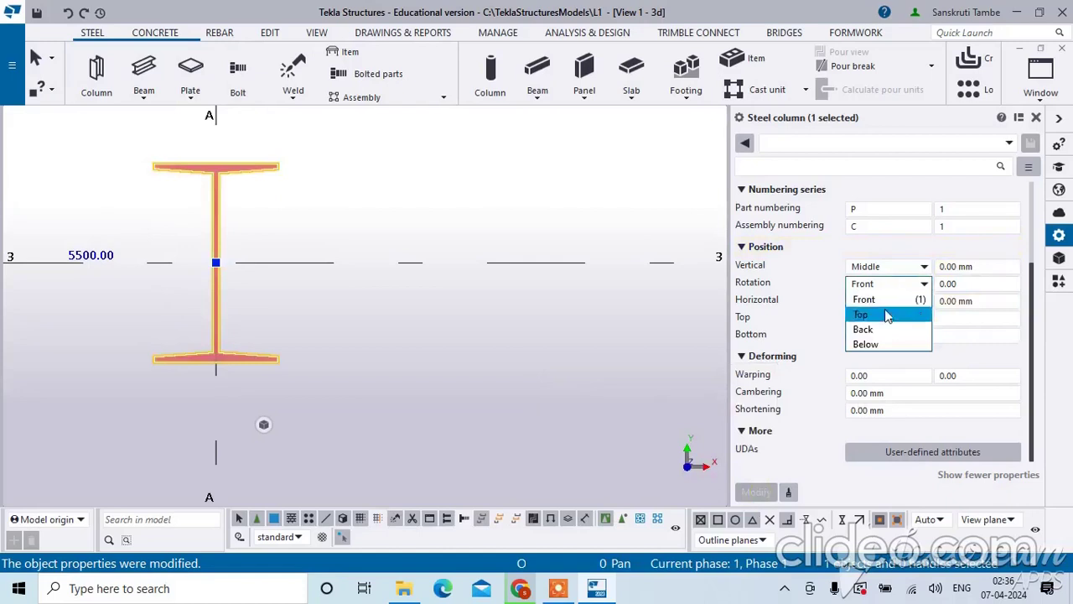
pyautogui.click(888, 315)
pyautogui.click(906, 286)
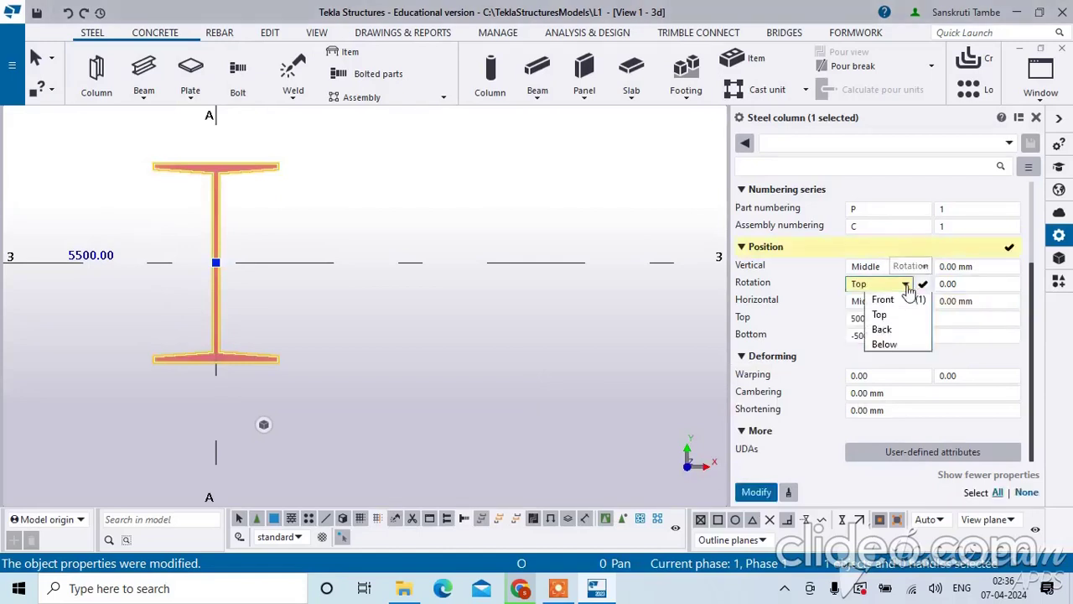
pyautogui.click(903, 316)
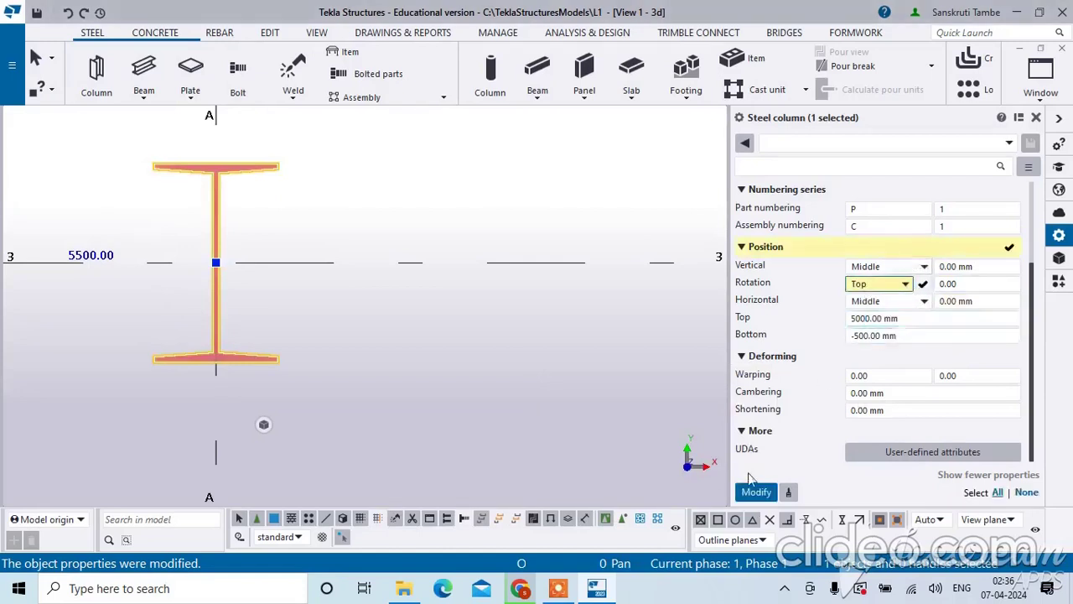
pyautogui.click(755, 492)
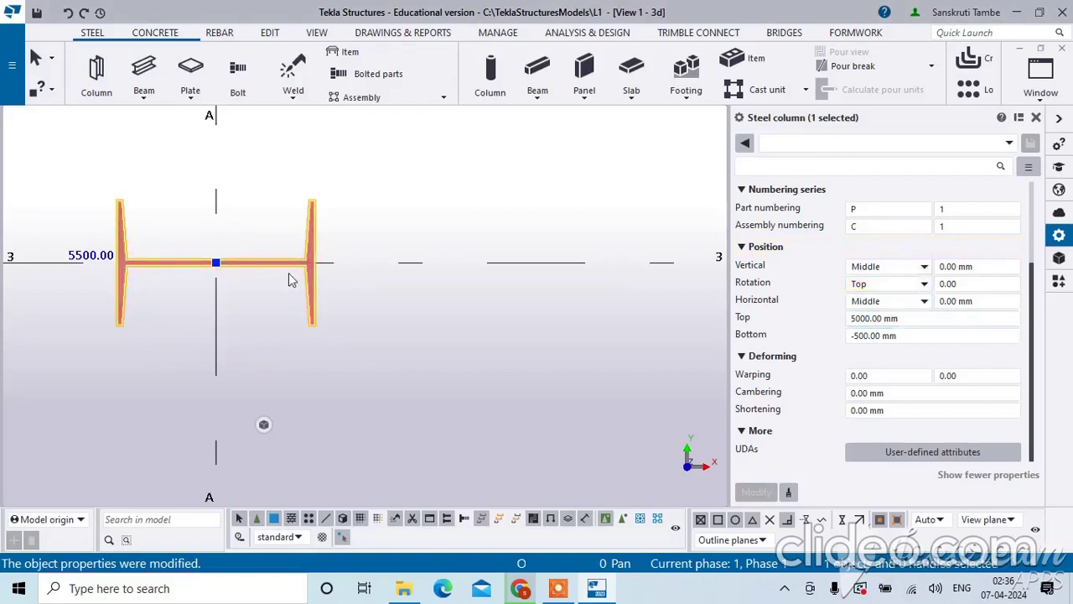
# Step: Set the column's rotation to Back and apply the modification
pyautogui.click(925, 287)
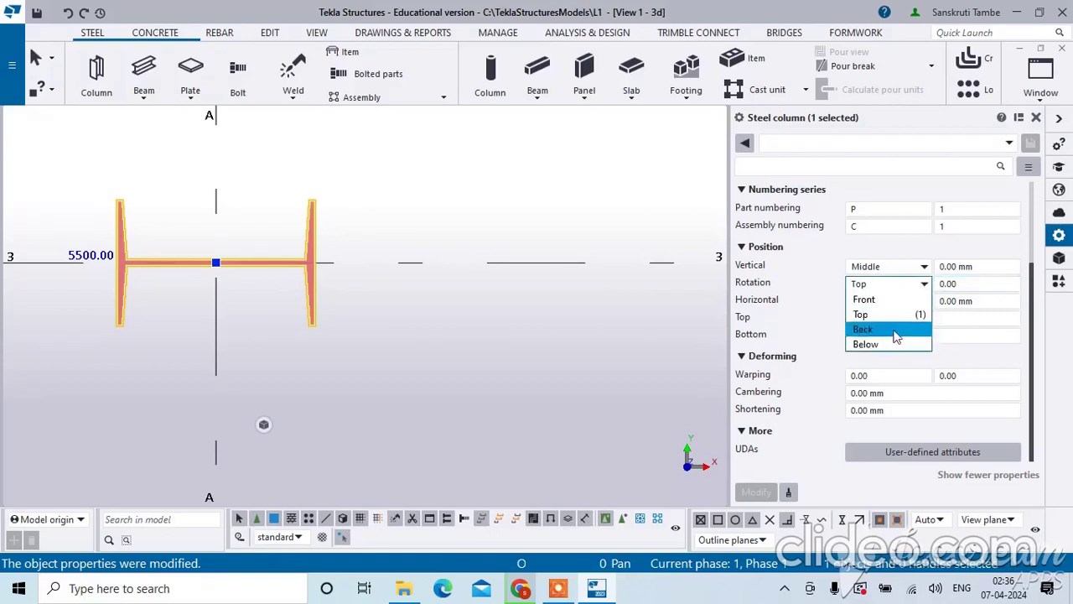
pyautogui.click(894, 329)
pyautogui.click(752, 496)
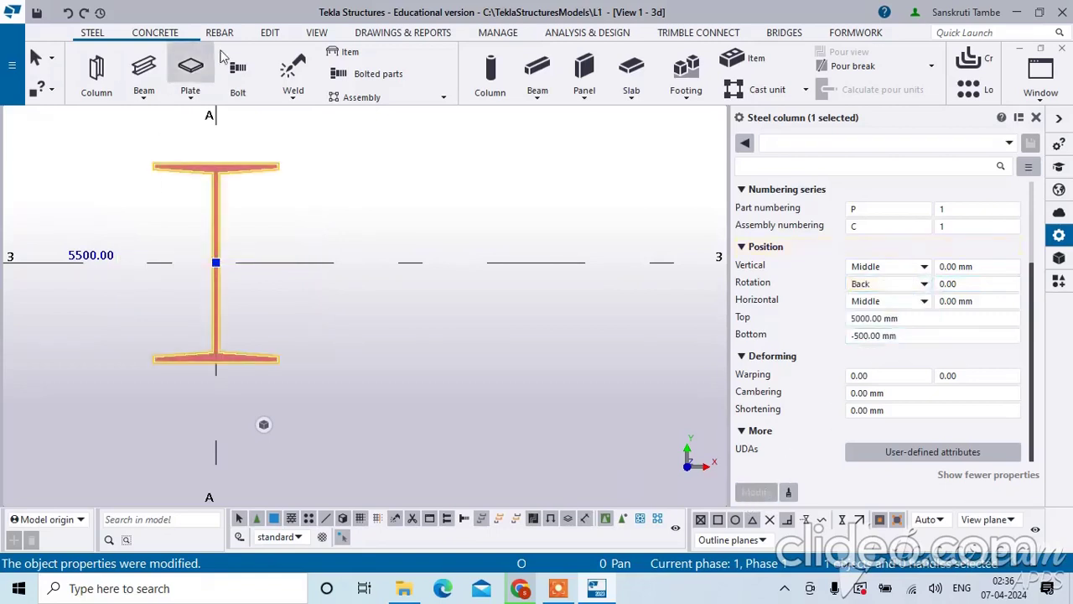
# Step: Set the column's rotation to Front and apply the modification
pyautogui.click(922, 284)
pyautogui.click(910, 296)
pyautogui.click(755, 492)
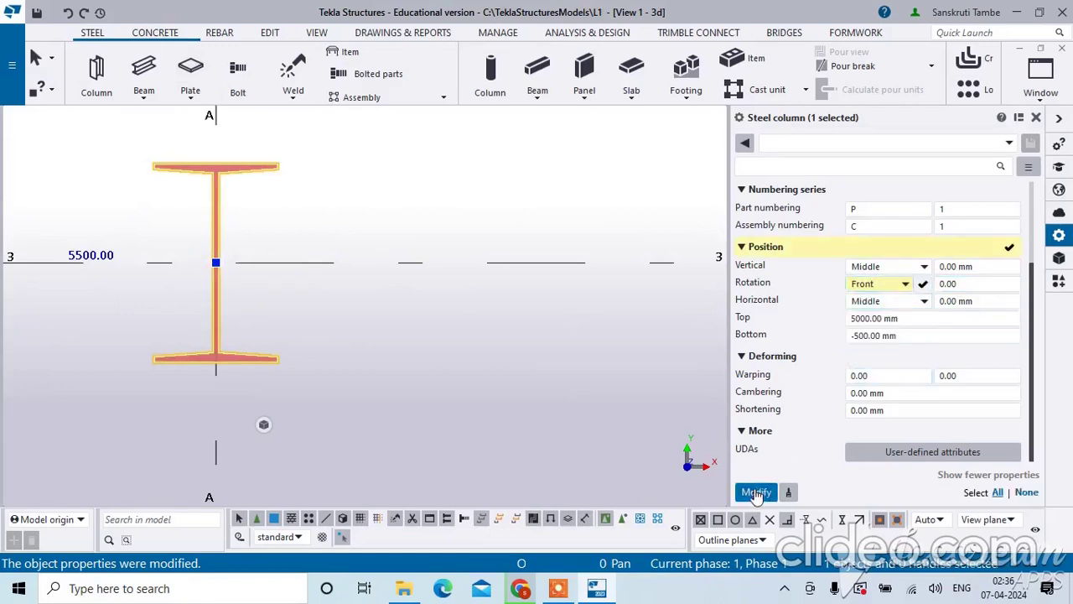
# Step: Set the column's rotation angle to 30 degrees, keeping the Front orientation, and apply the modification
pyautogui.click(942, 283)
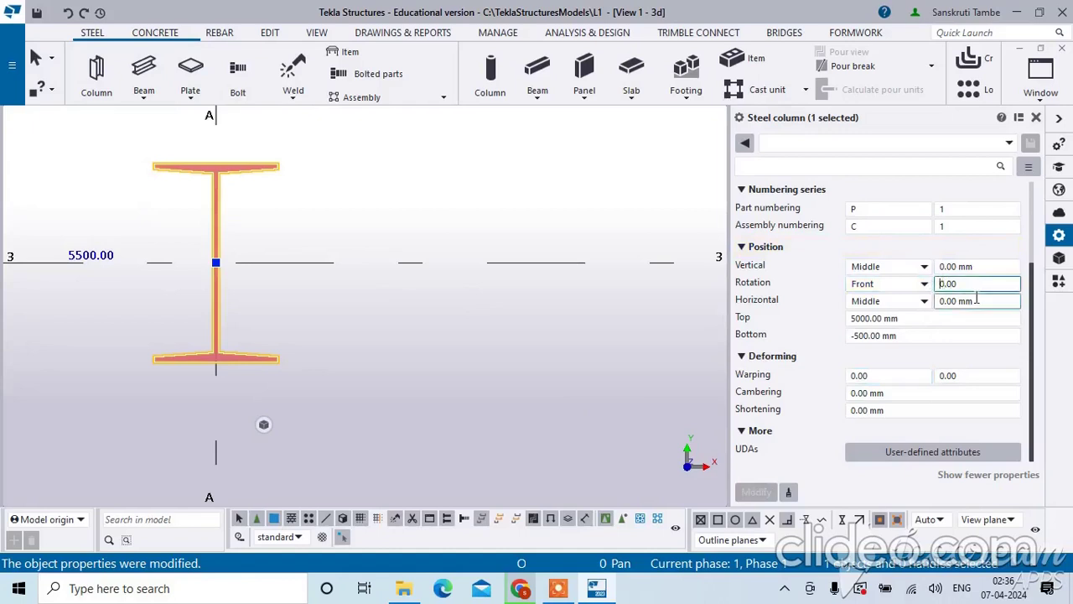
pyautogui.write('3')
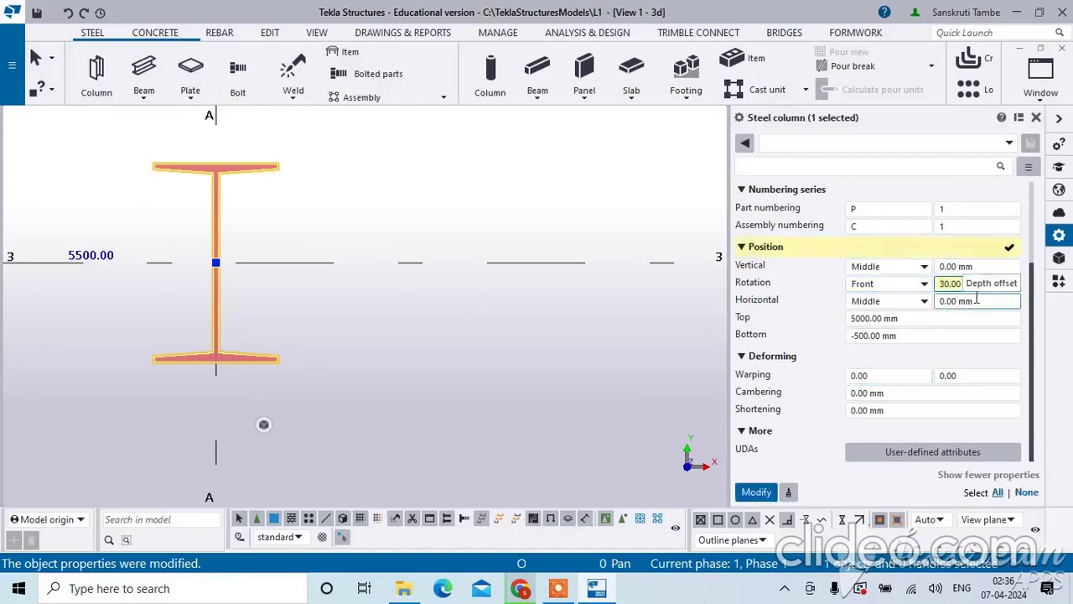
pyautogui.click(757, 492)
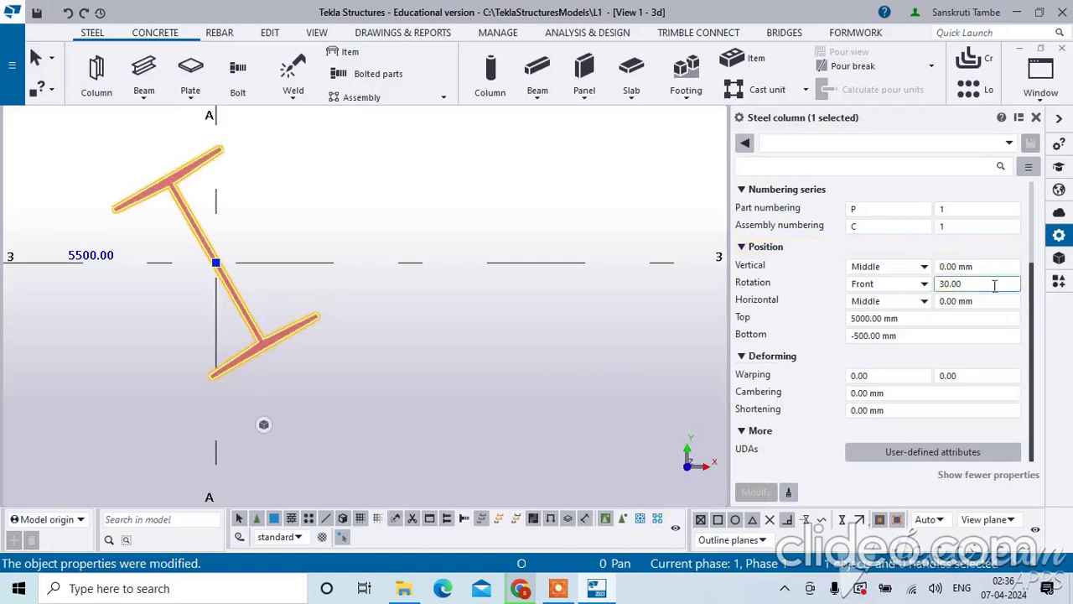
# Step: Reset the column's rotation angle to 0 and apply the modification
pyautogui.click(952, 283)
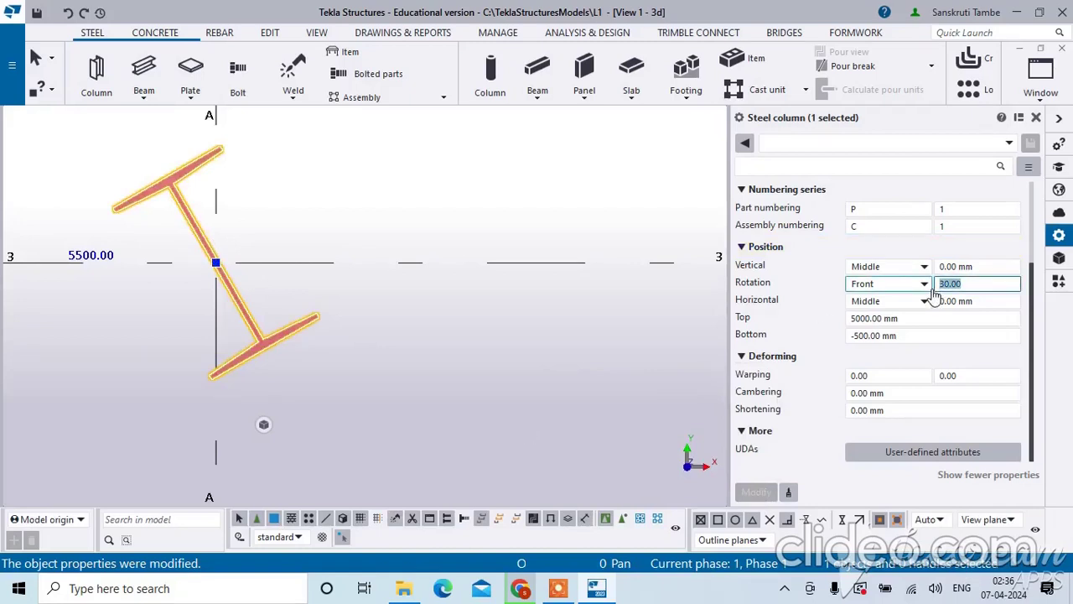
pyautogui.write('0')
pyautogui.click(756, 491)
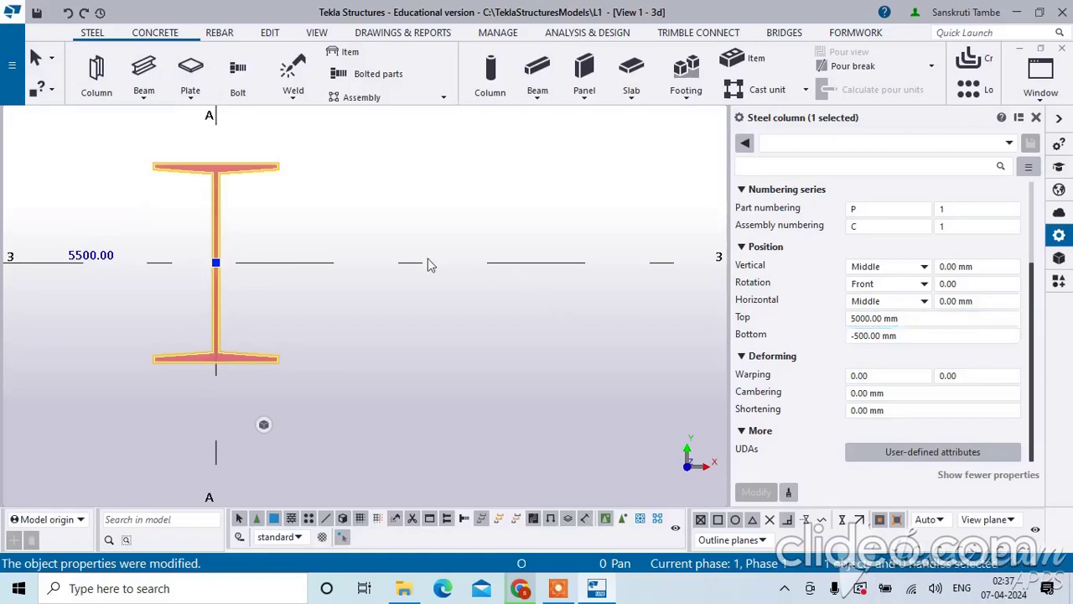
# Step: Switch the plan view to 3D, set the column's bottom level to 0 mm and apply the modification
pyautogui.hotkey('ctrl', 'p')
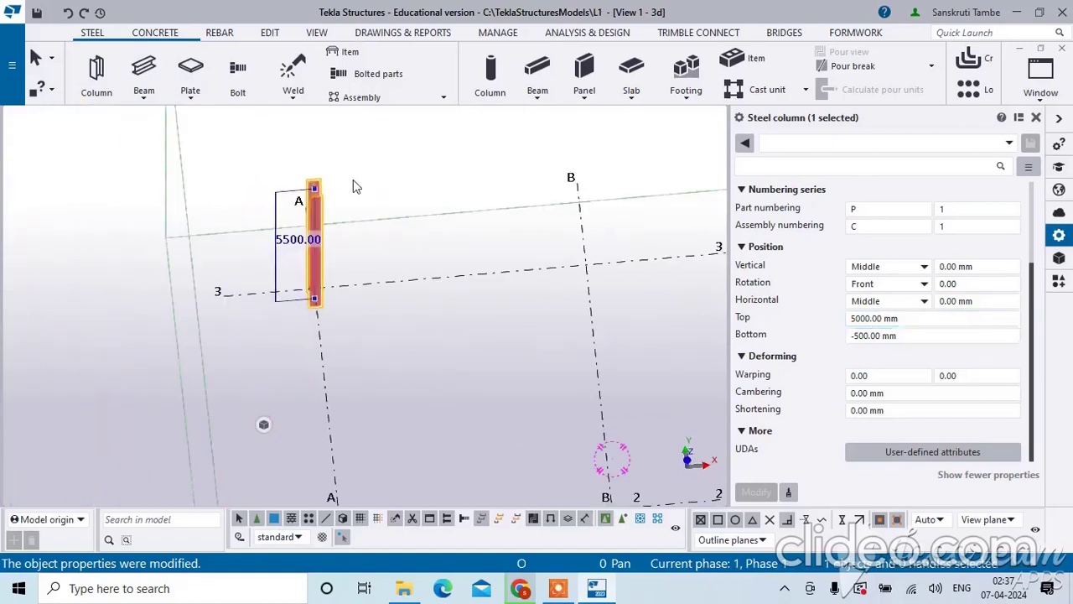
pyautogui.moveTo(300, 293); pyautogui.dragTo(352, 283, button='middle')
pyautogui.scroll(-5, 249, 291)
pyautogui.scroll(3, 241, 389)
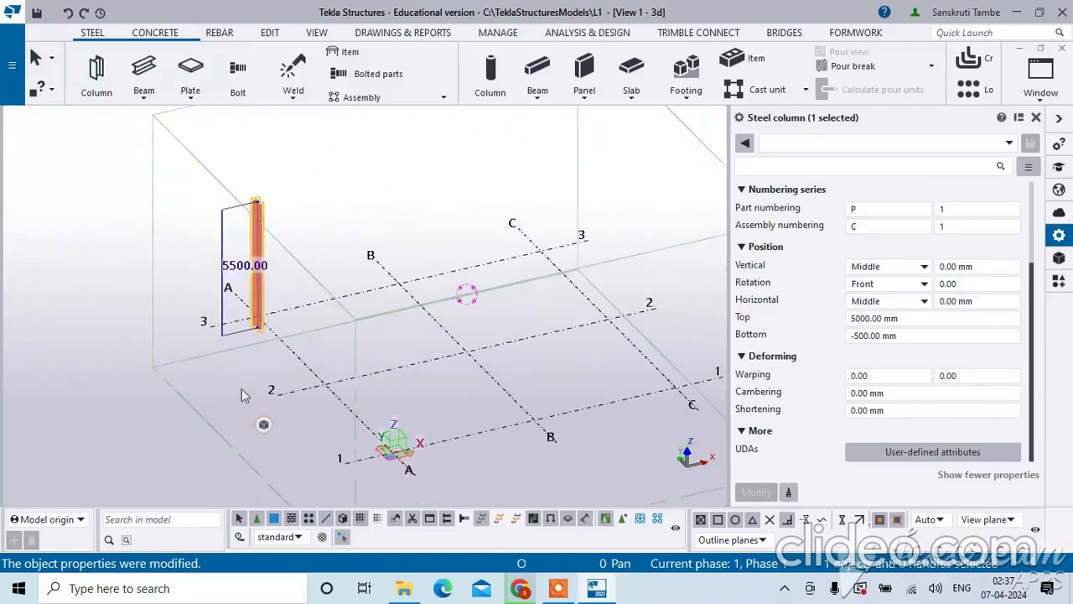
pyautogui.scroll(6, 254, 322)
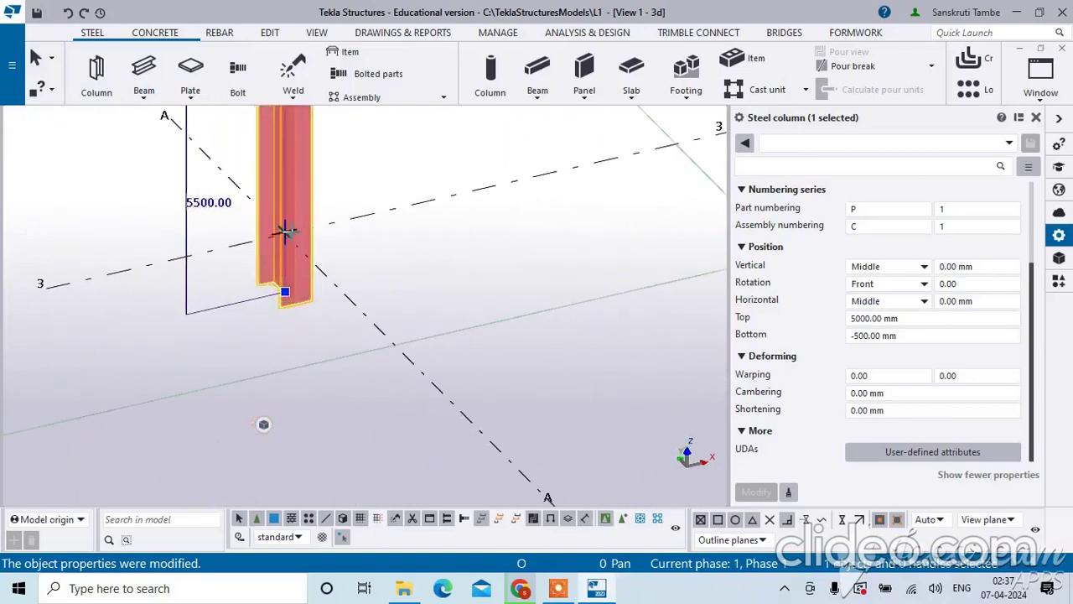
pyautogui.scroll(-5, 303, 276)
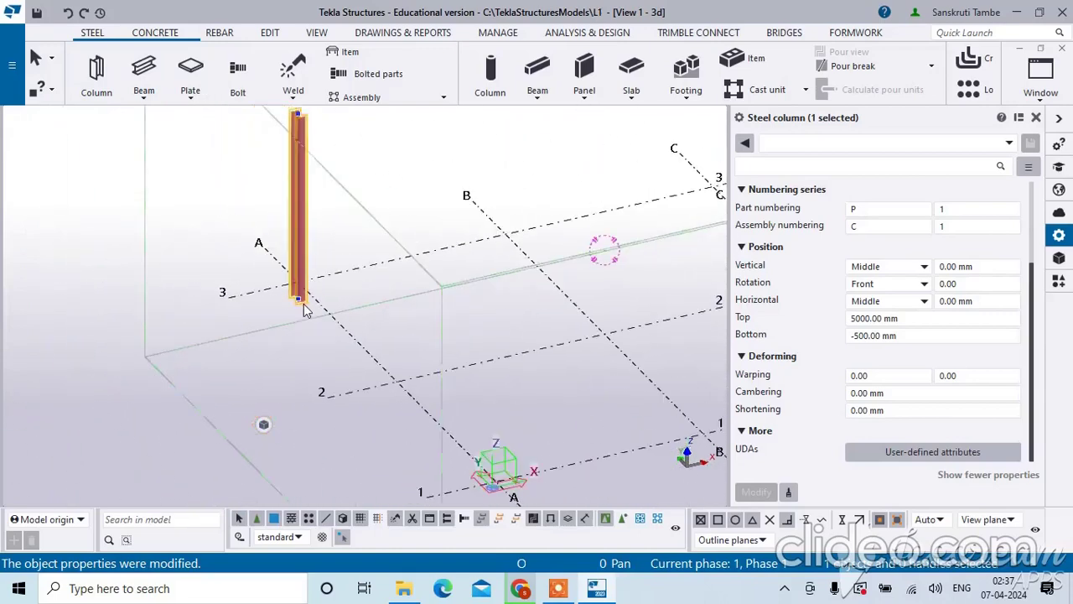
pyautogui.click(927, 335)
pyautogui.moveTo(927, 335); pyautogui.dragTo(838, 346)
pyautogui.write('0')
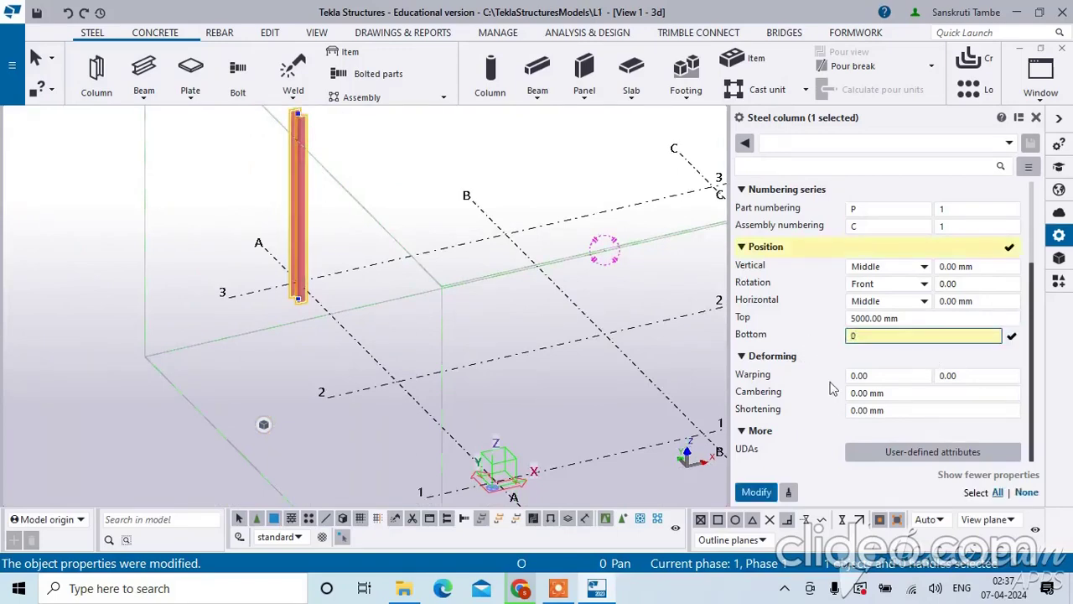
pyautogui.click(765, 498)
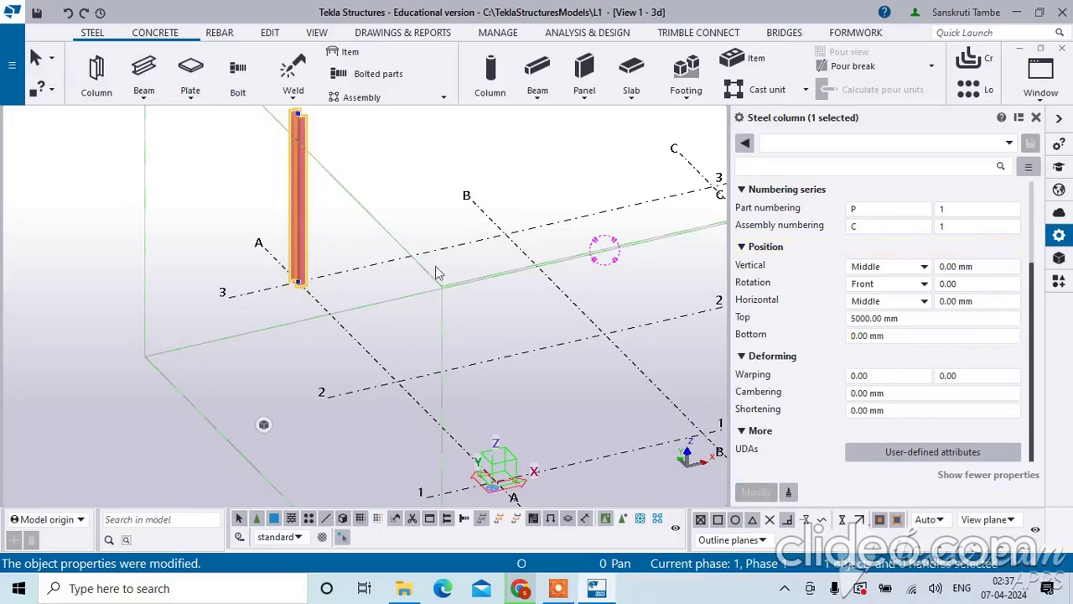
# Step: Set the column's top level to 3000 mm and apply the modification
pyautogui.scroll(5, 248, 298)
pyautogui.scroll(3, 305, 304)
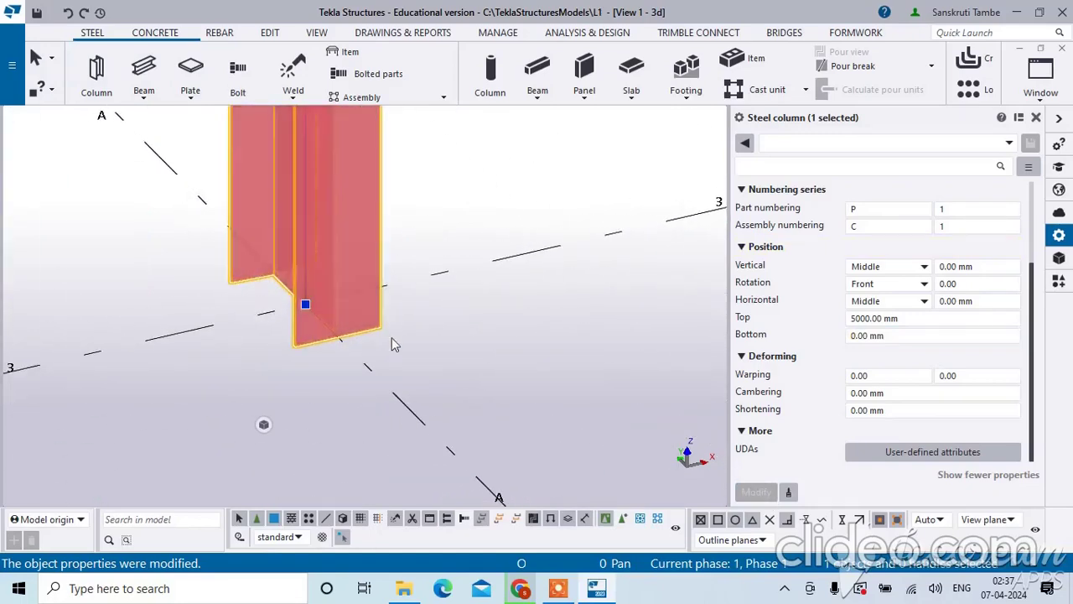
pyautogui.scroll(-6, 305, 304)
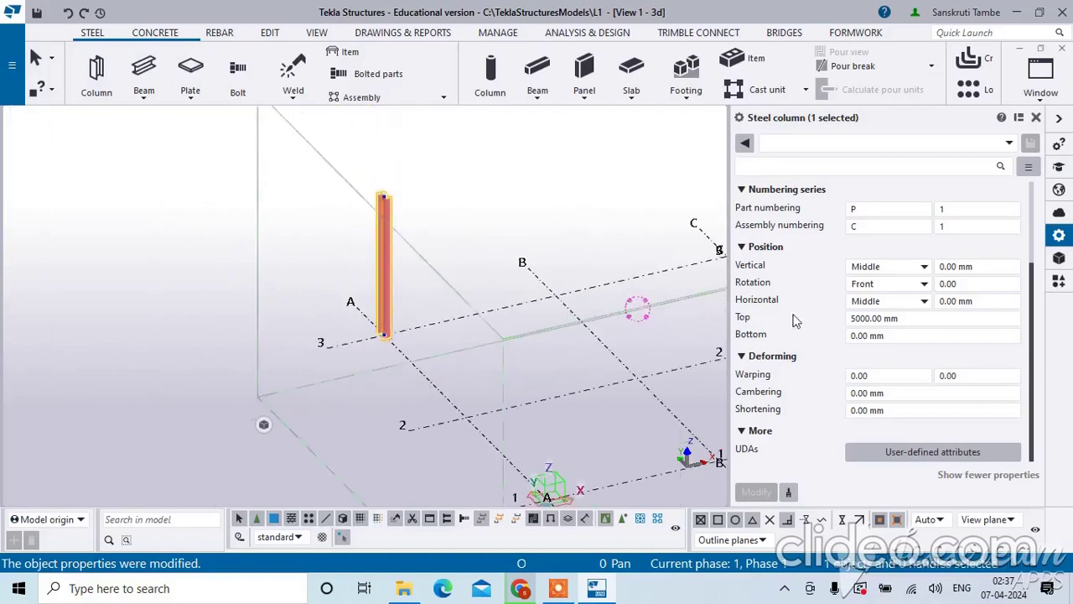
pyautogui.click(853, 318)
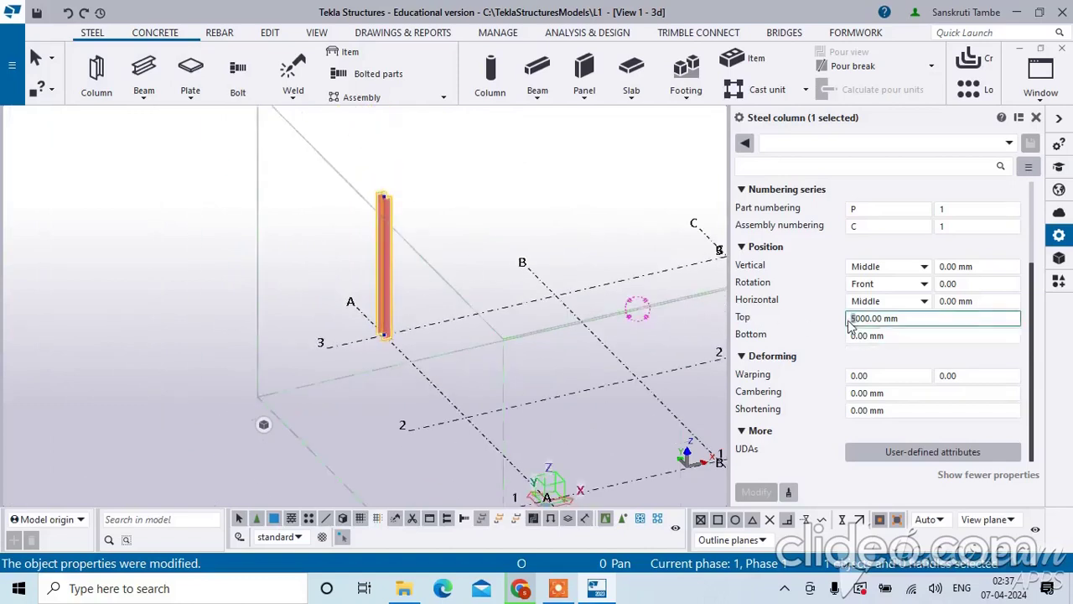
pyautogui.press('Delete')
pyautogui.write('3')
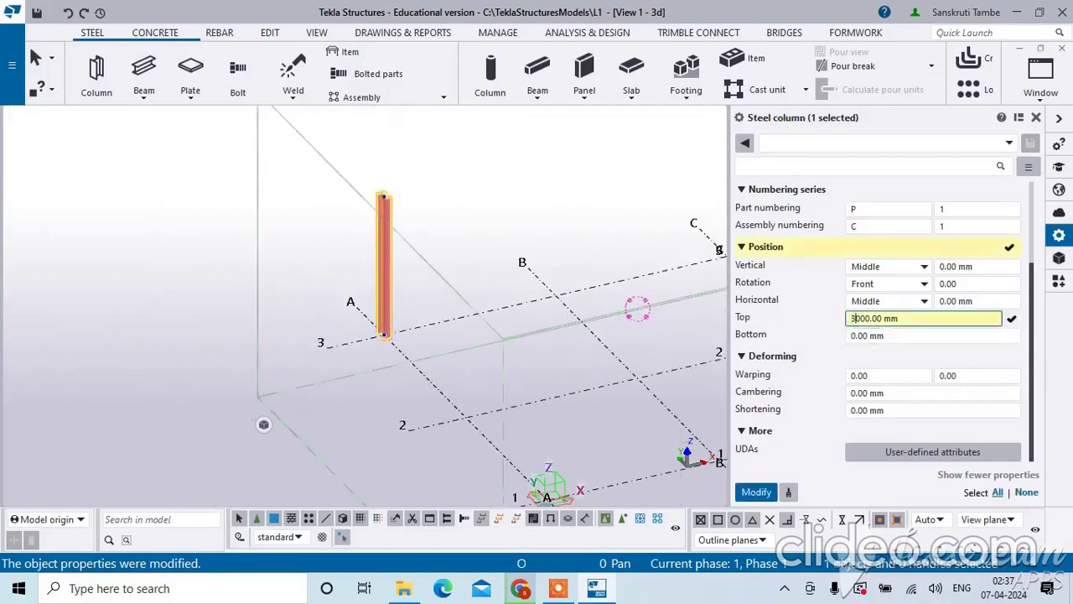
pyautogui.click(755, 492)
# Step: Set the column's start warping to 200 and apply the modification
pyautogui.scroll(6, 374, 291)
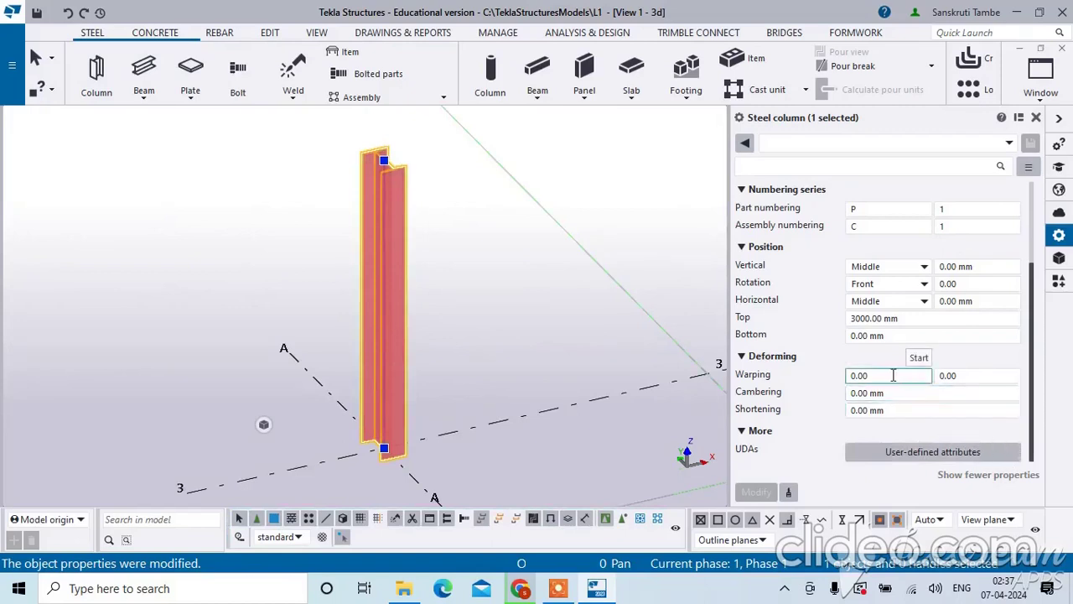
pyautogui.moveTo(892, 375); pyautogui.dragTo(835, 378)
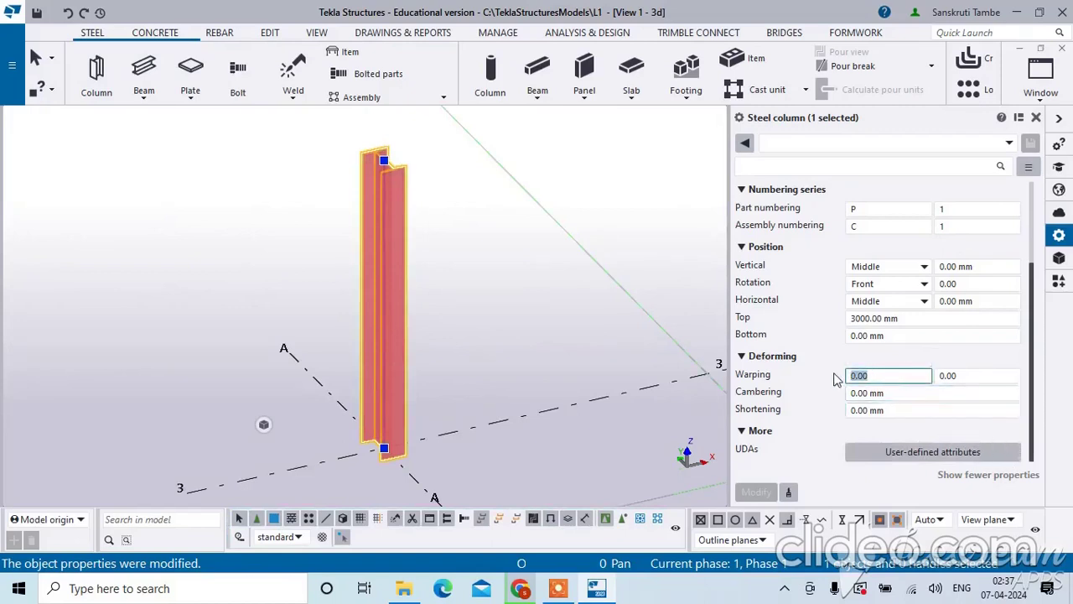
pyautogui.write('20')
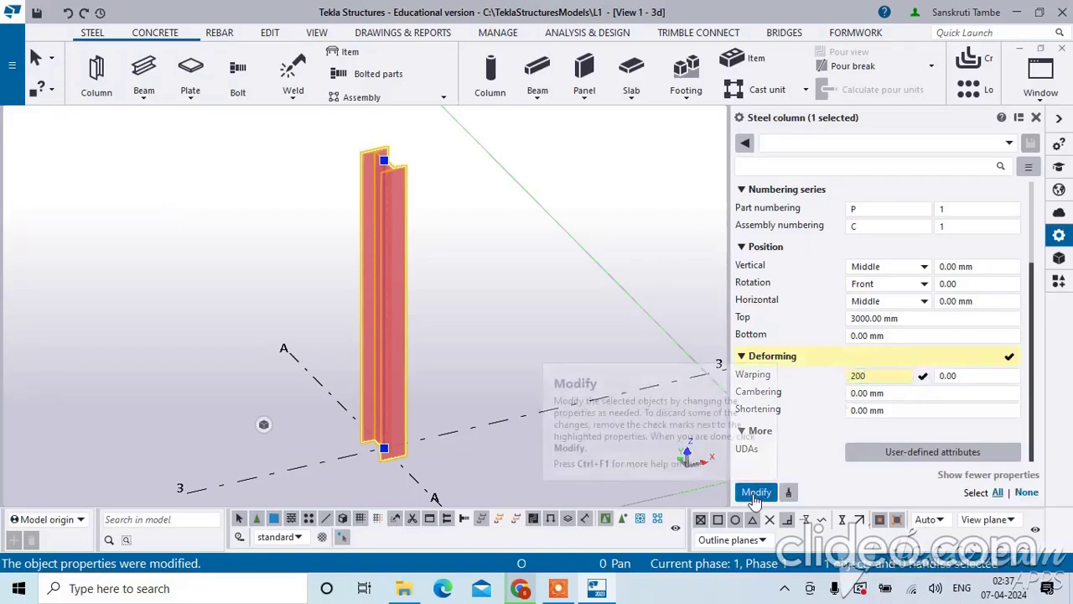
pyautogui.click(756, 495)
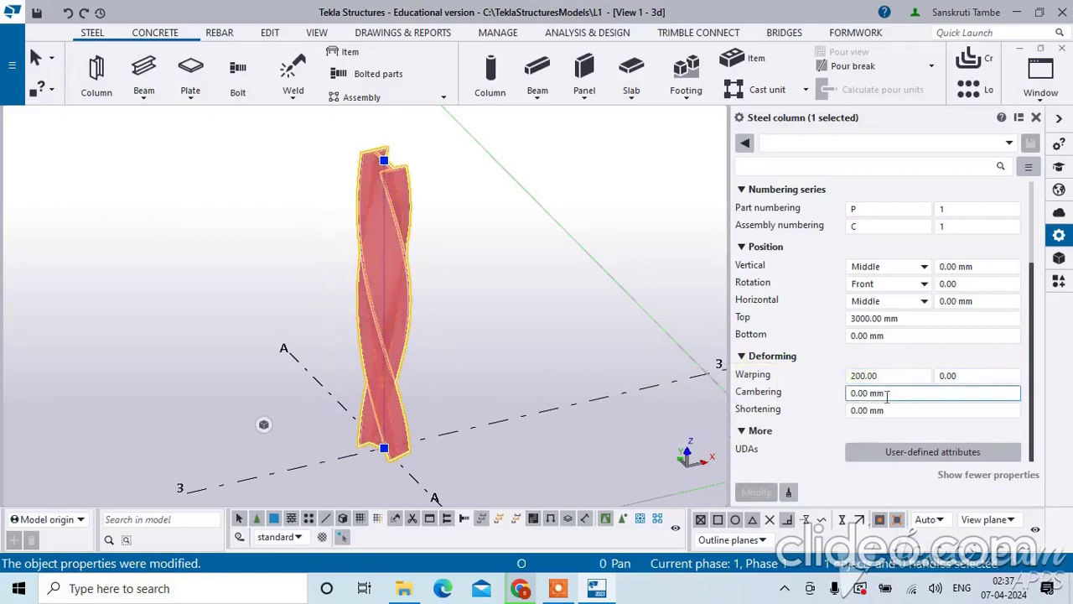
# Step: Change the column's start warping to 100 and apply the modification
pyautogui.moveTo(886, 377); pyautogui.dragTo(842, 383)
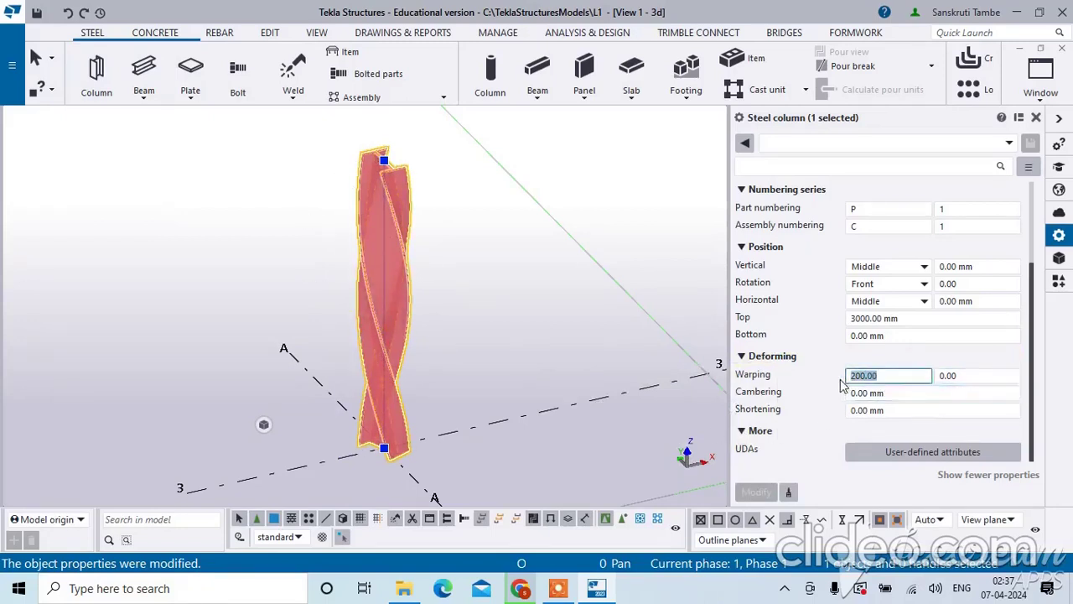
pyautogui.write('100')
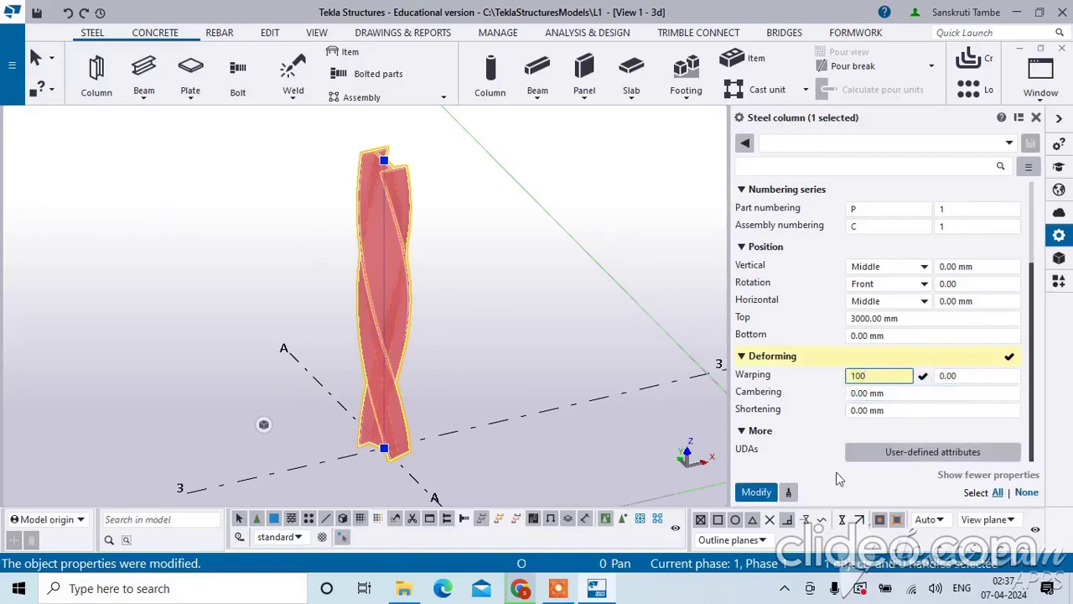
pyautogui.click(754, 493)
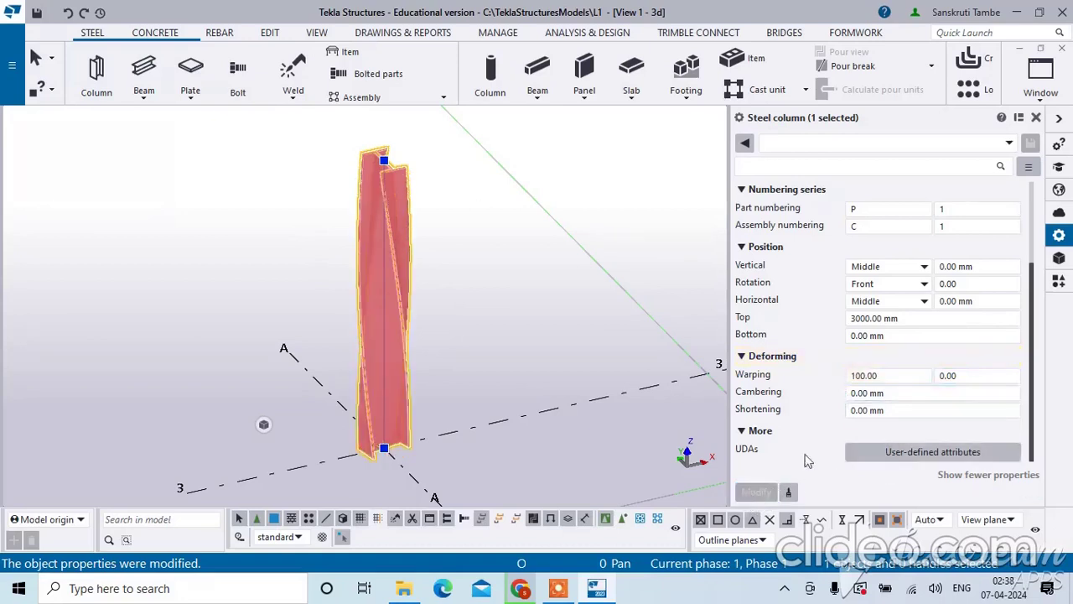
# Step: Reset the column's start warping to 0 and apply the modification
pyautogui.moveTo(890, 377); pyautogui.dragTo(831, 380)
pyautogui.write('0')
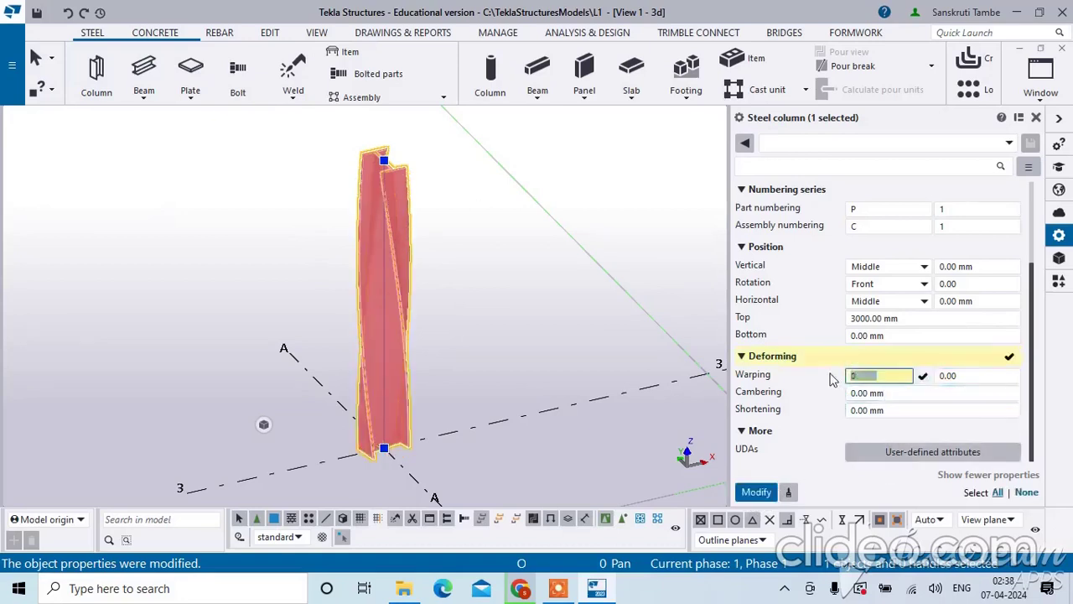
pyautogui.click(763, 494)
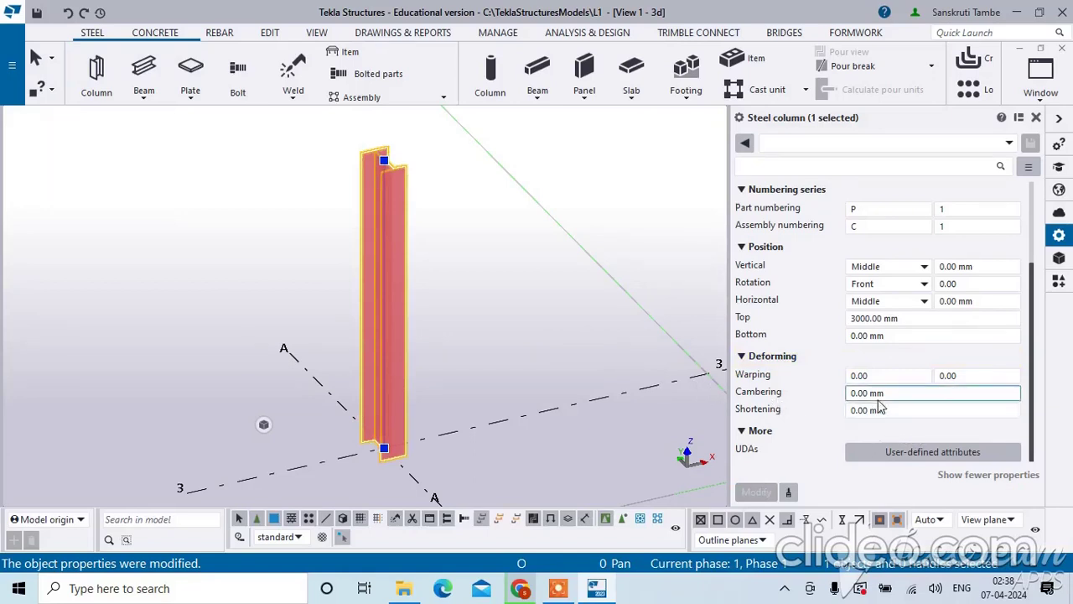
# Step: Try cambering values of 100 mm and 200 mm on the column, applying each modification
pyautogui.moveTo(891, 394); pyautogui.dragTo(842, 406)
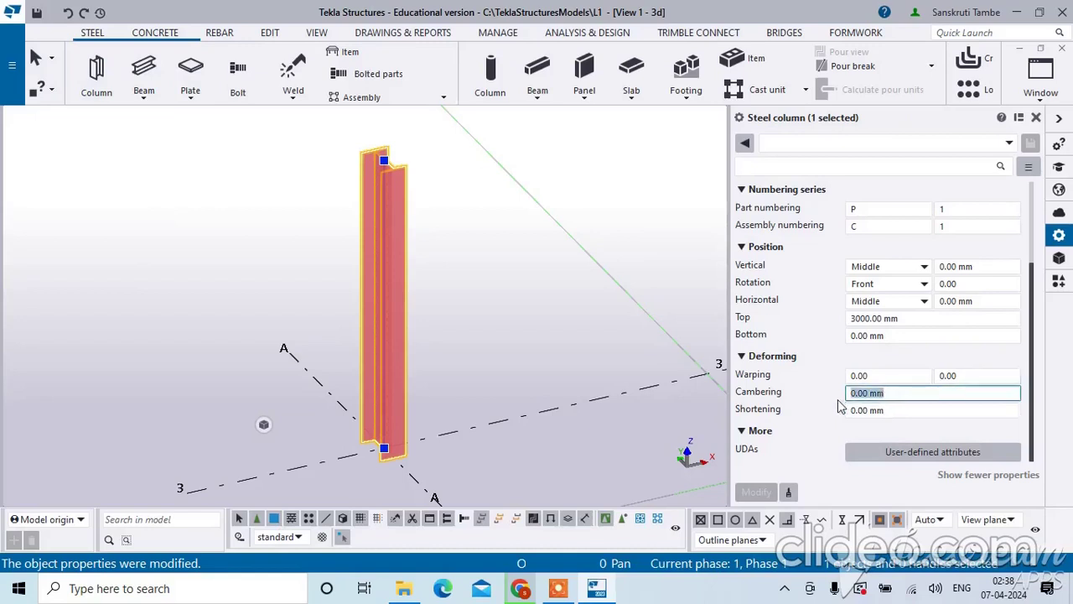
pyautogui.write('100')
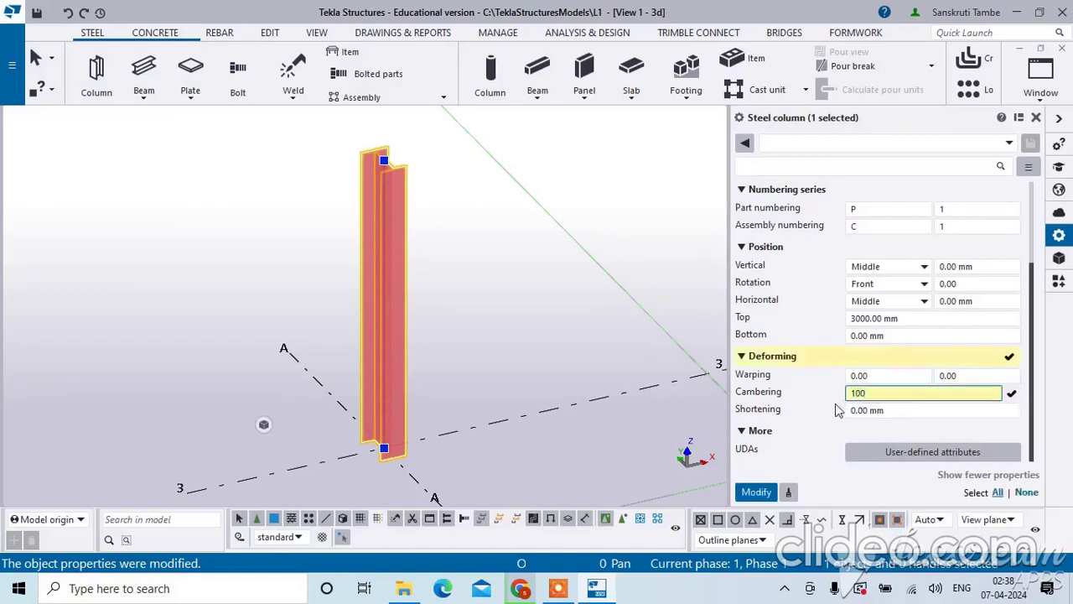
pyautogui.click(758, 493)
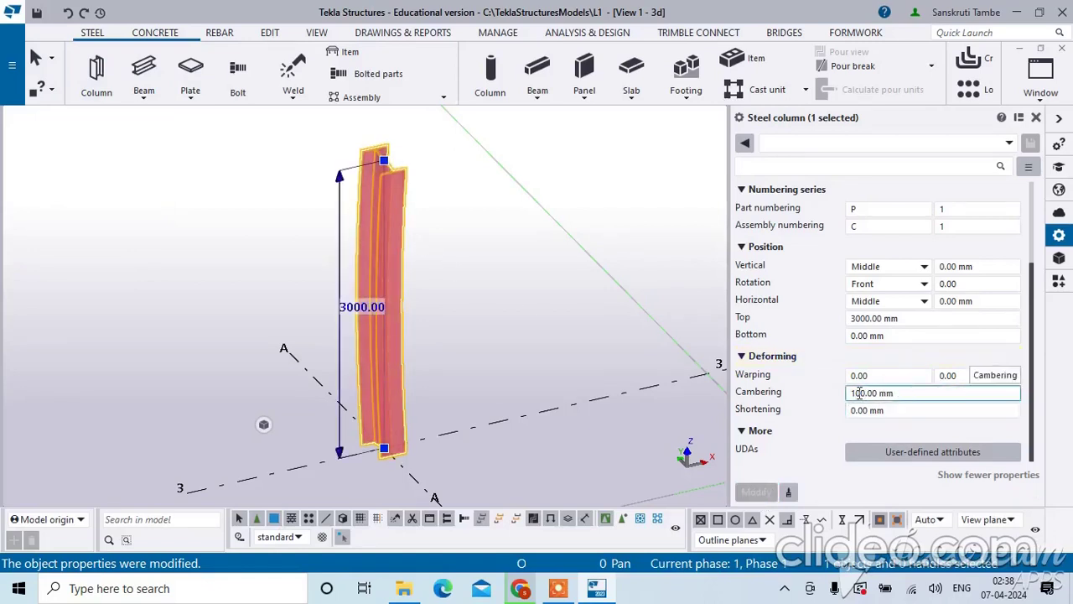
pyautogui.click(852, 394)
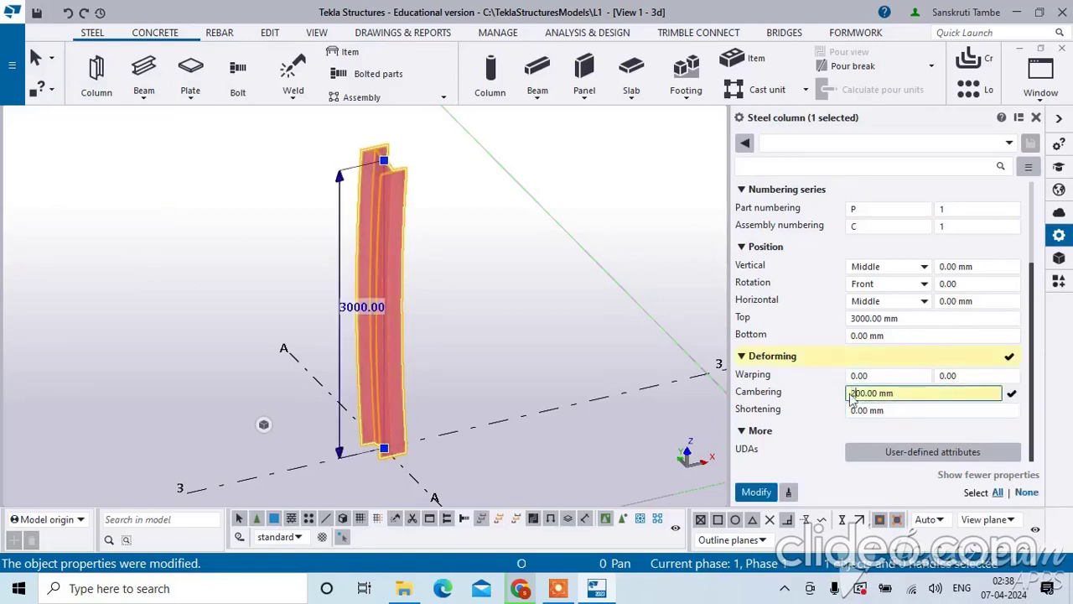
pyautogui.click(756, 492)
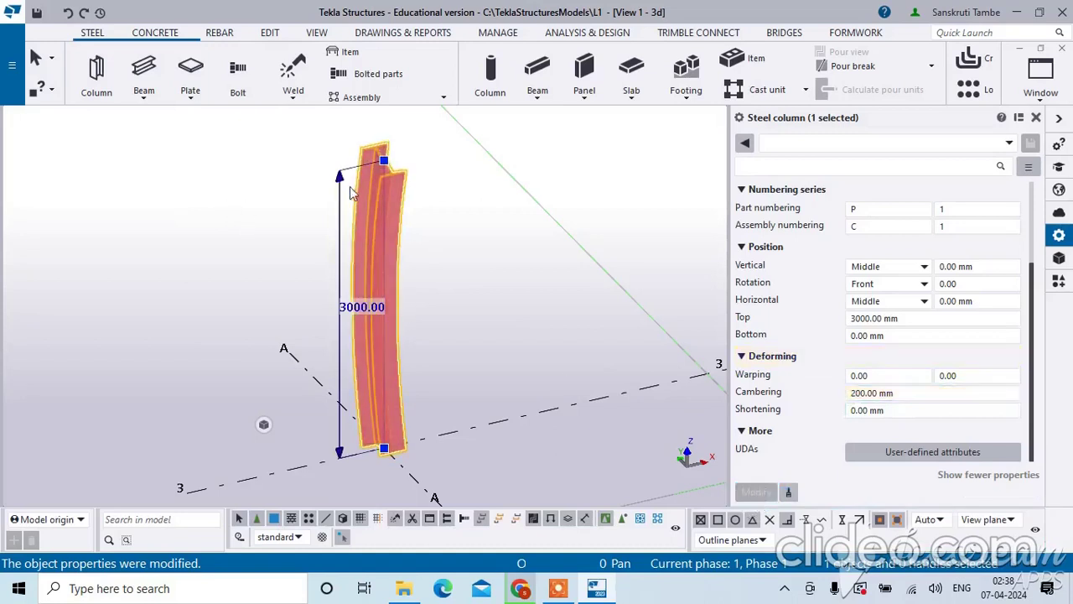
# Step: Set the column's cambering to 500 mm and apply the modification
pyautogui.click(916, 409)
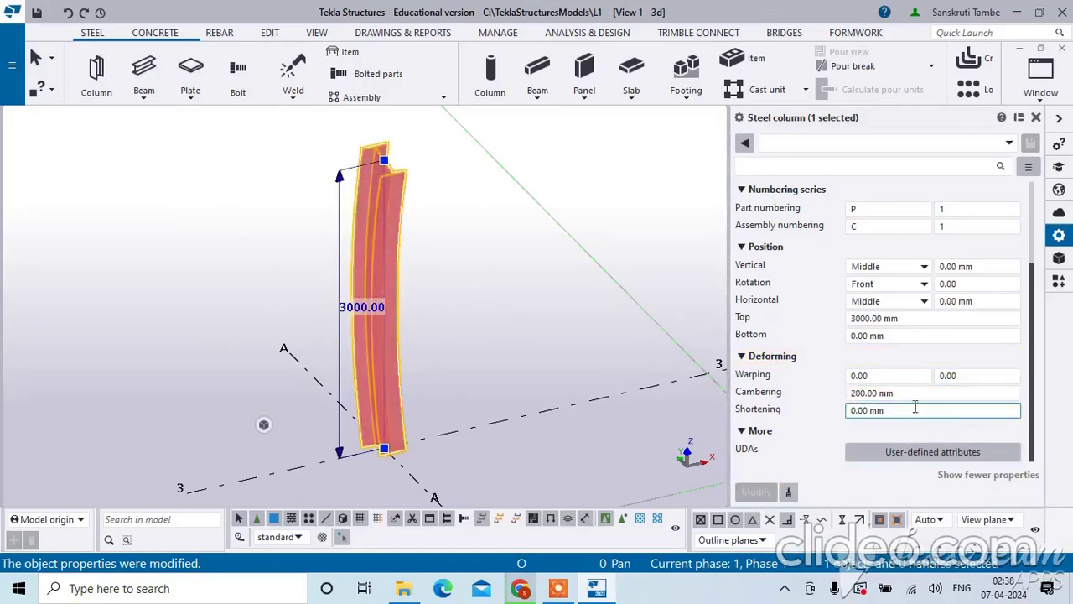
pyautogui.moveTo(894, 393); pyautogui.dragTo(825, 395)
pyautogui.write('500')
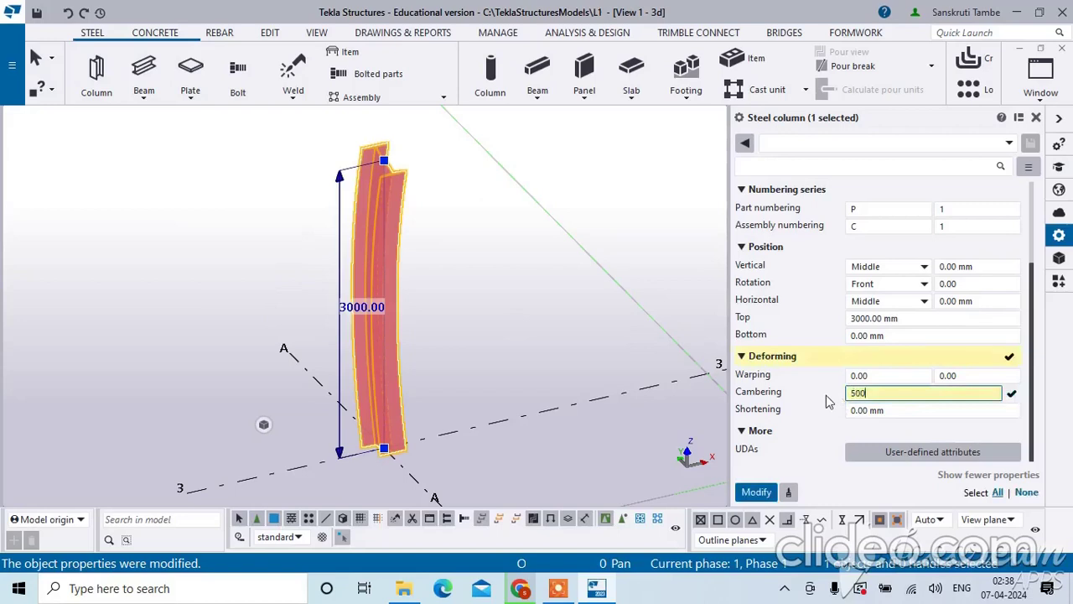
pyautogui.click(759, 493)
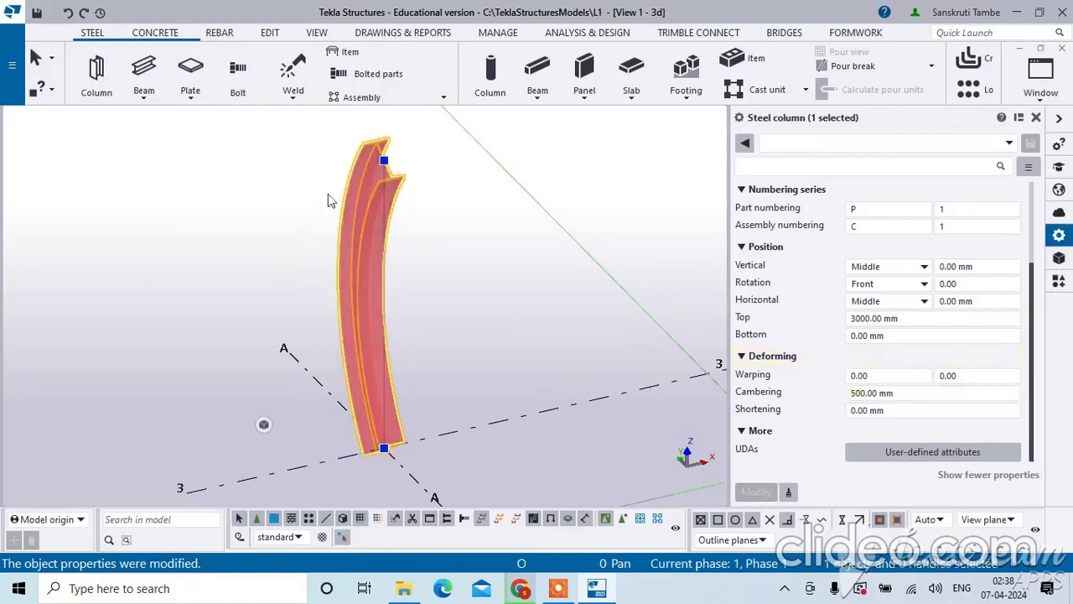
# Step: Reset the column's cambering to 0 mm and apply the modification
pyautogui.moveTo(914, 393); pyautogui.dragTo(842, 398)
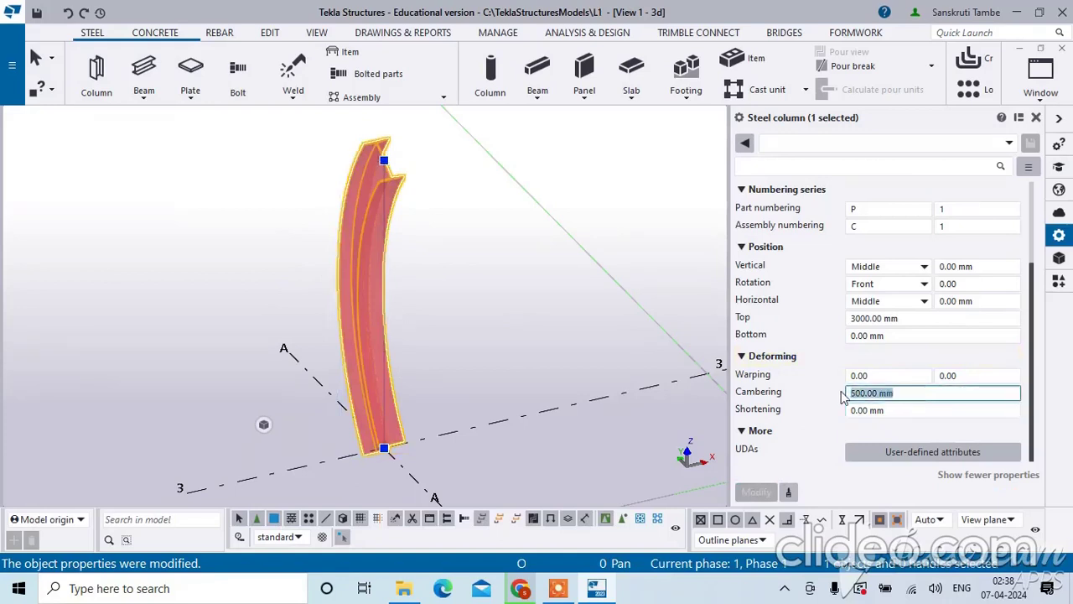
pyautogui.write('0')
pyautogui.click(755, 491)
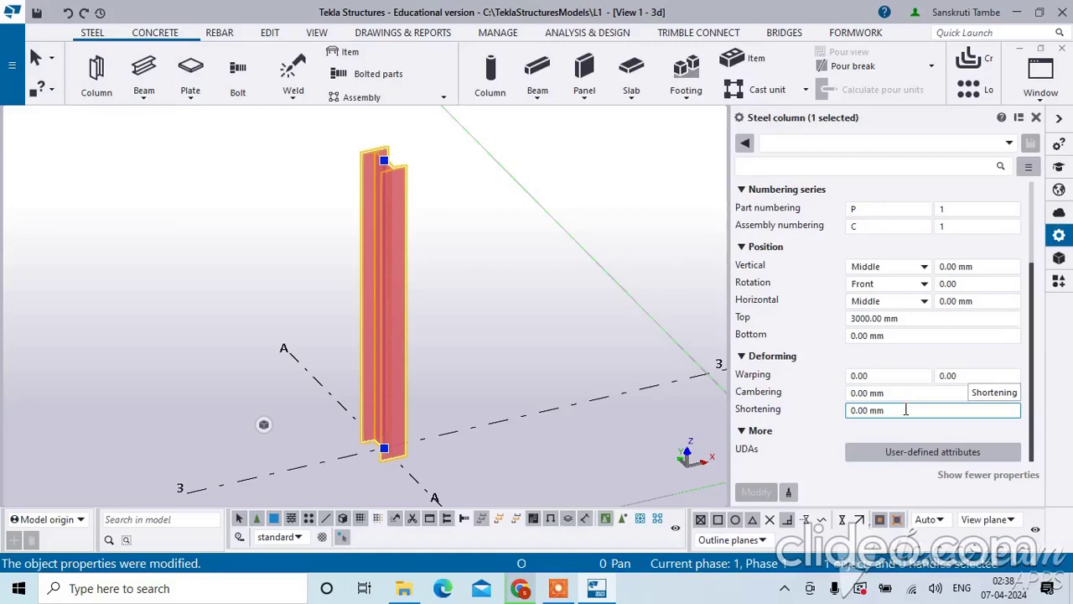
# Step: Save the column's current properties as a property file named C1, then deselect the column
pyautogui.scroll(3, 881, 344)
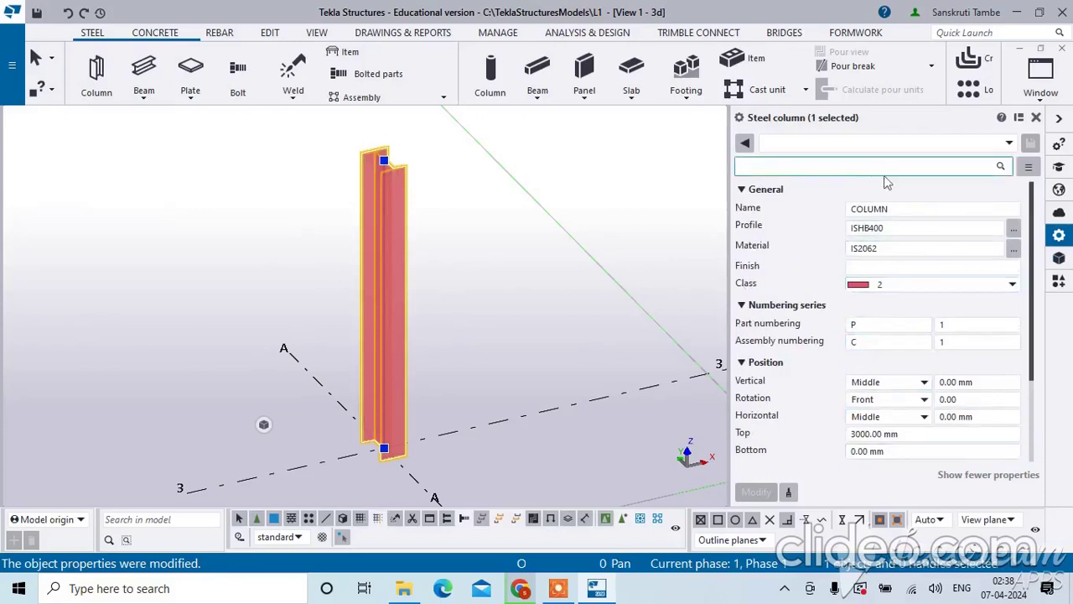
pyautogui.scroll(-1, 894, 246)
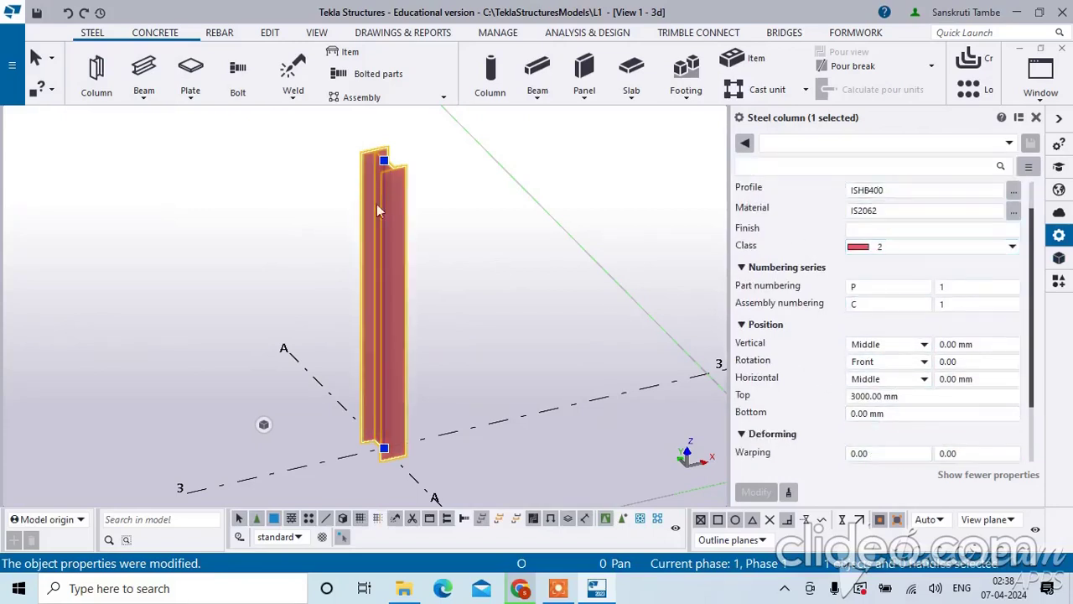
pyautogui.click(813, 144)
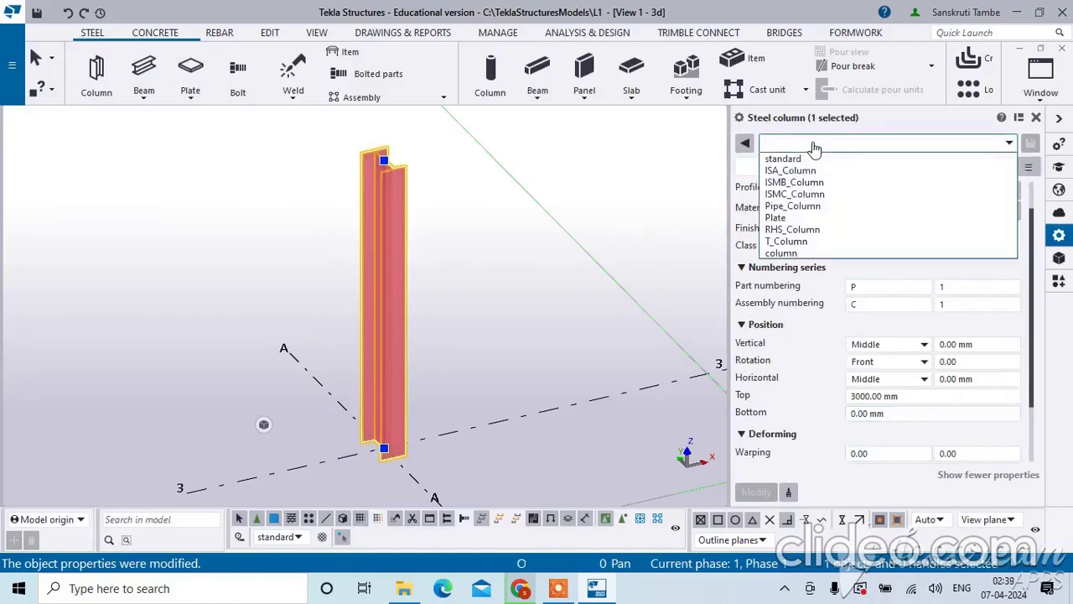
pyautogui.write('C1')
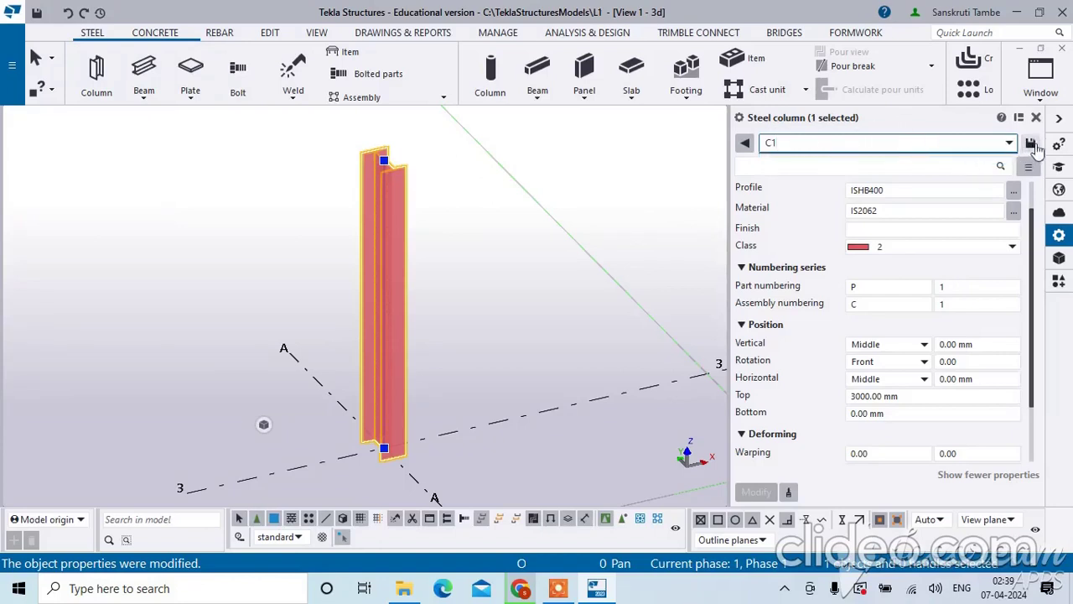
pyautogui.click(1037, 145)
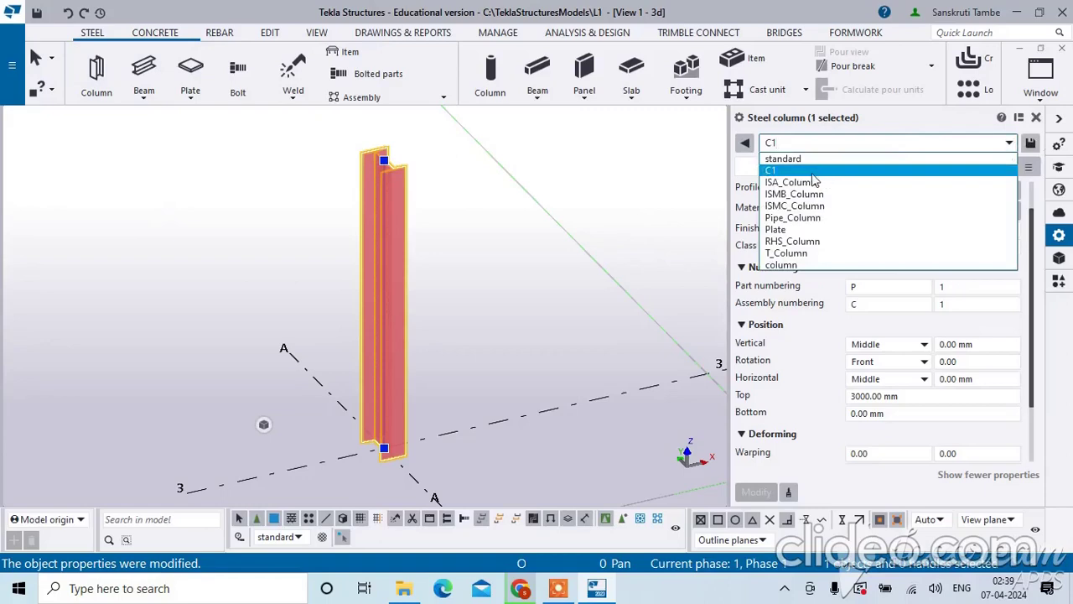
pyautogui.click(553, 162)
# Step: Switch to the plan view and create a steel column at the intersection of gridlines B and 3
pyautogui.scroll(-10, 433, 168)
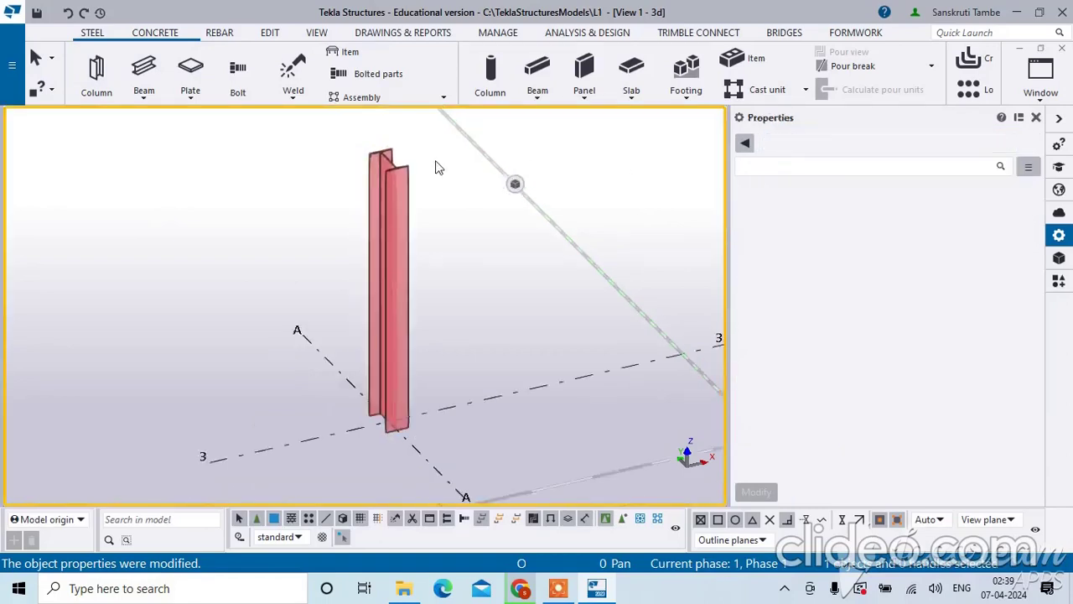
pyautogui.scroll(-3, 433, 192)
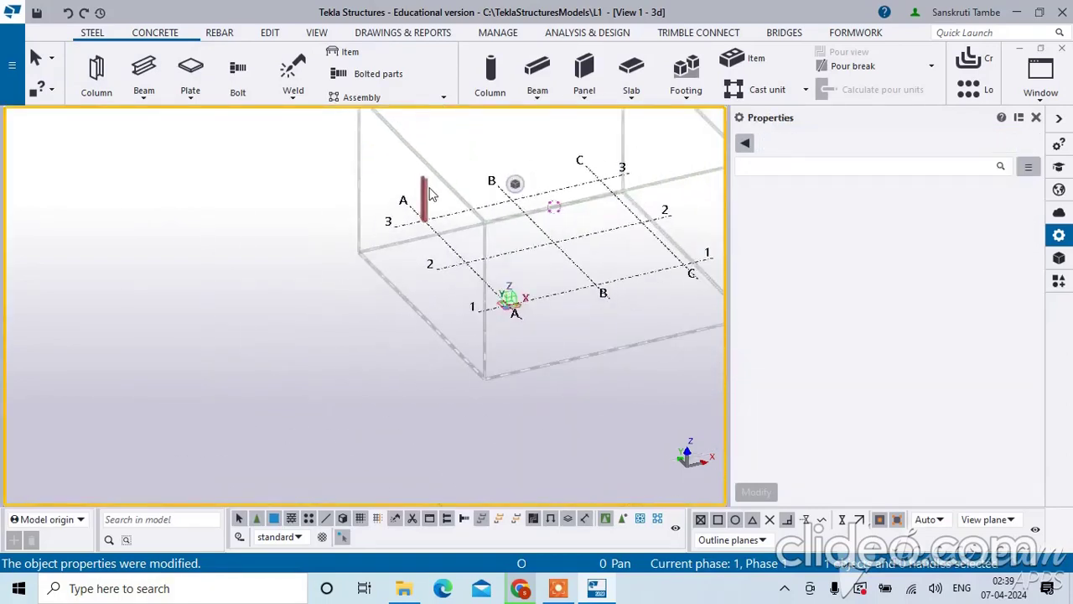
pyautogui.hotkey('ctrl', 'p')
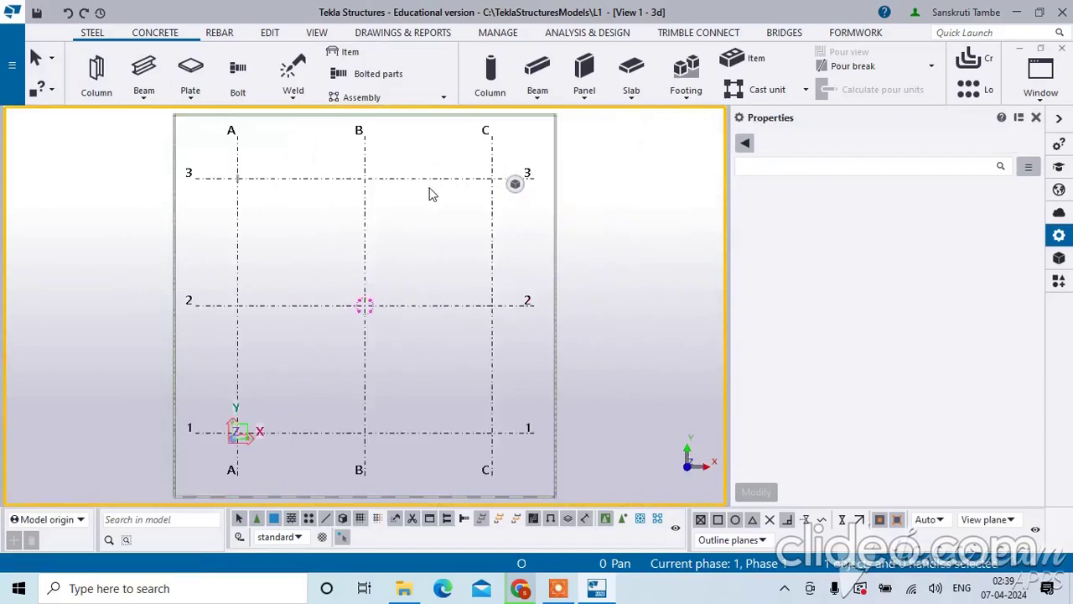
pyautogui.click(97, 74)
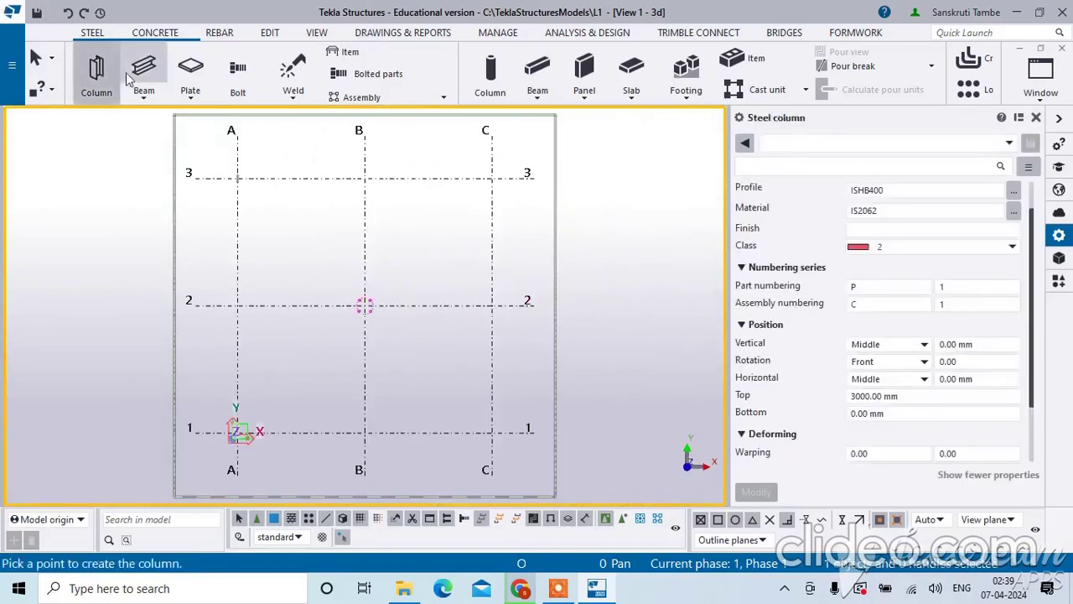
pyautogui.click(365, 177)
pyautogui.rightClick(411, 156)
pyautogui.click(445, 163)
# Step: Load the saved C1 properties for the column at grid B-3, then deselect it
pyautogui.scroll(5, 371, 183)
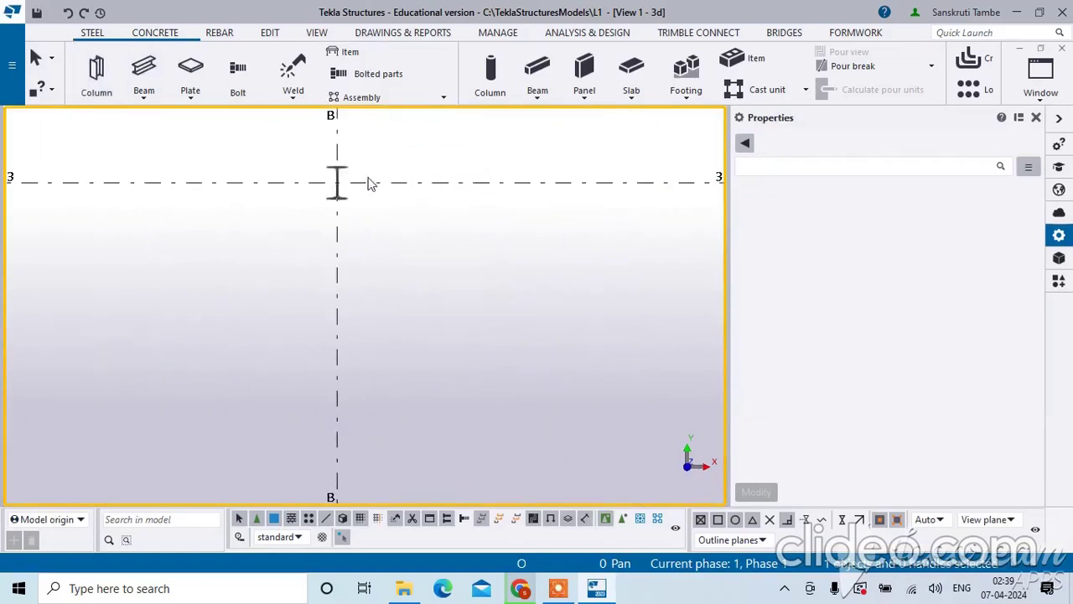
pyautogui.click(326, 168)
pyautogui.click(863, 230)
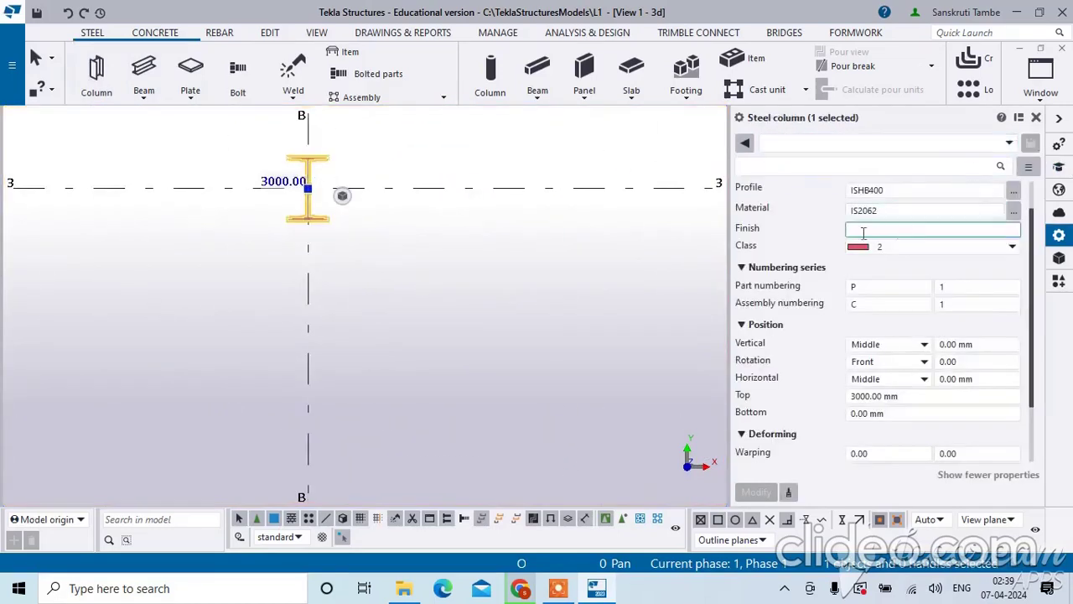
pyautogui.click(1009, 143)
pyautogui.click(814, 174)
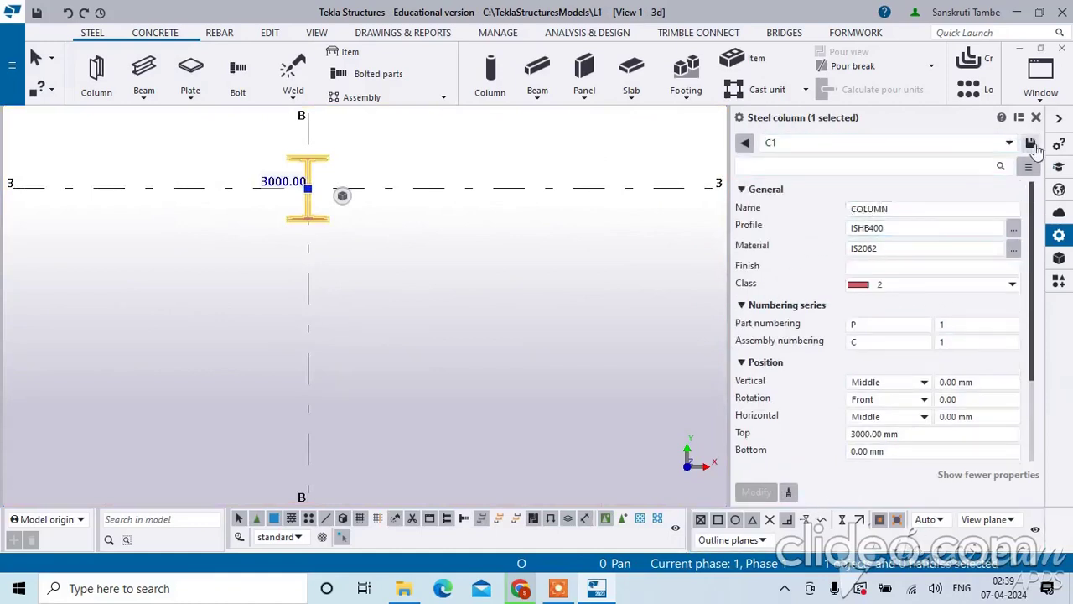
pyautogui.click(360, 248)
# Step: Create a steel beam along gridline 2 from gridline A to gridline B in plan view, then end the Beam command
pyautogui.scroll(-5, 352, 285)
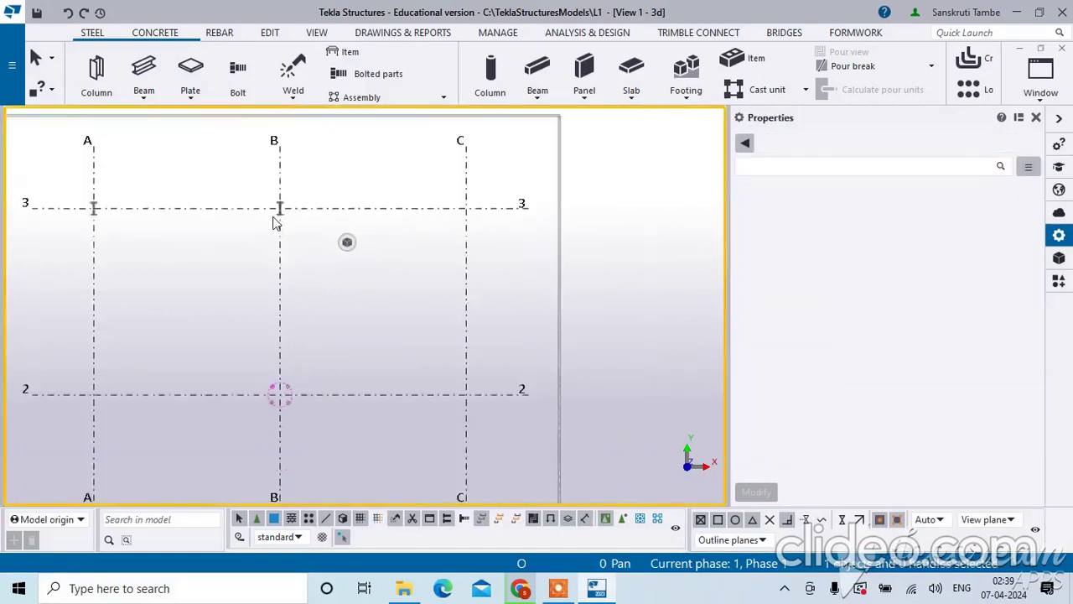
pyautogui.keyDown('ctrl'); pyautogui.moveTo(316, 289); pyautogui.dragTo(243, 129, button='middle'); pyautogui.keyUp('ctrl')
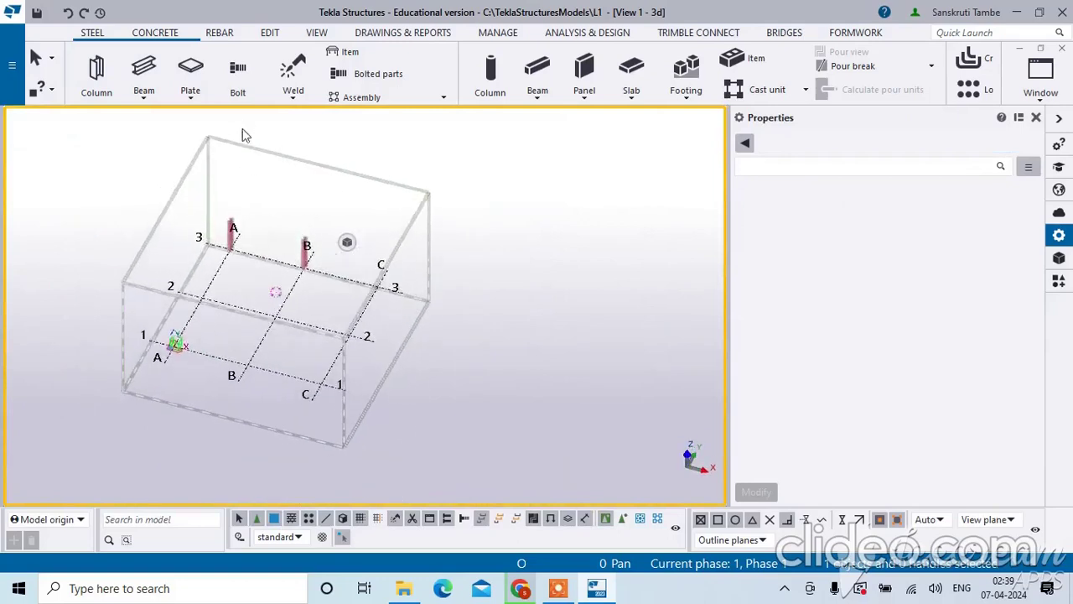
pyautogui.keyDown('ctrl'); pyautogui.moveTo(402, 237); pyautogui.dragTo(403, 304, button='middle'); pyautogui.keyUp('ctrl')
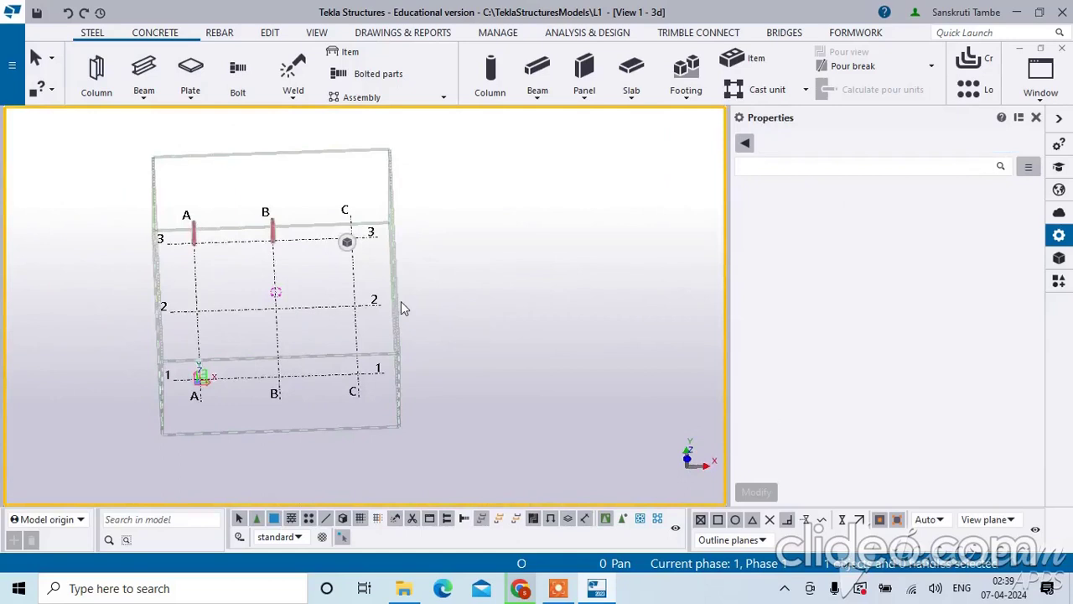
pyautogui.hotkey('ctrl', 'p')
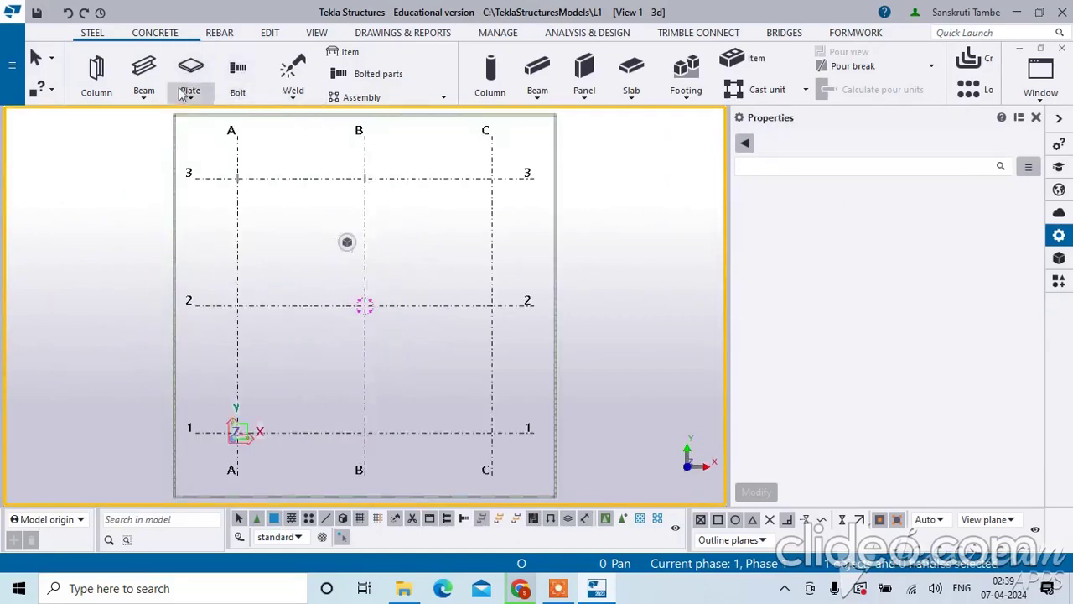
pyautogui.click(148, 99)
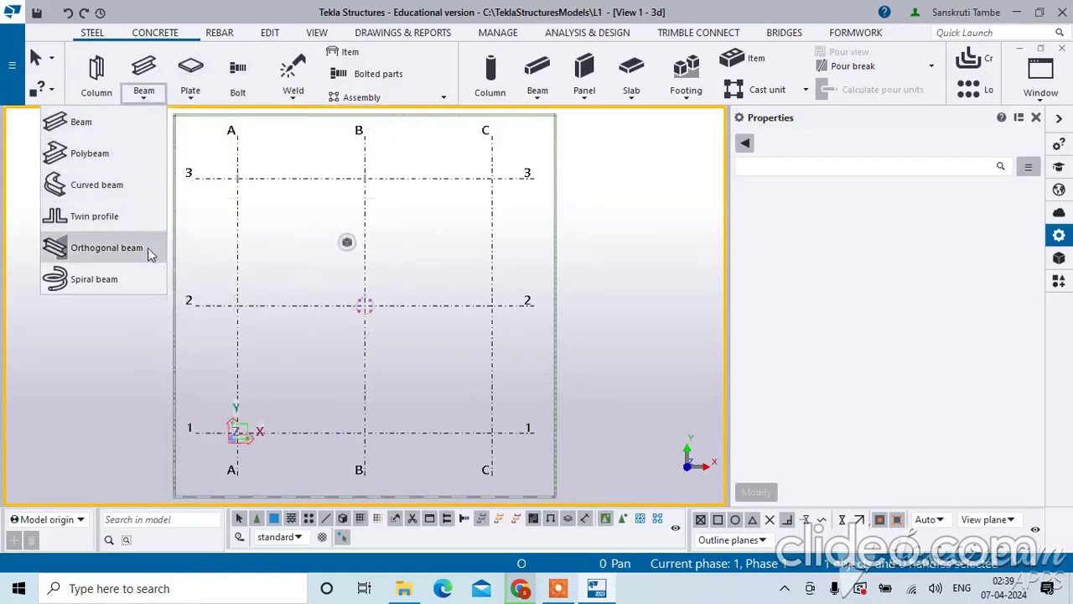
pyautogui.click(109, 122)
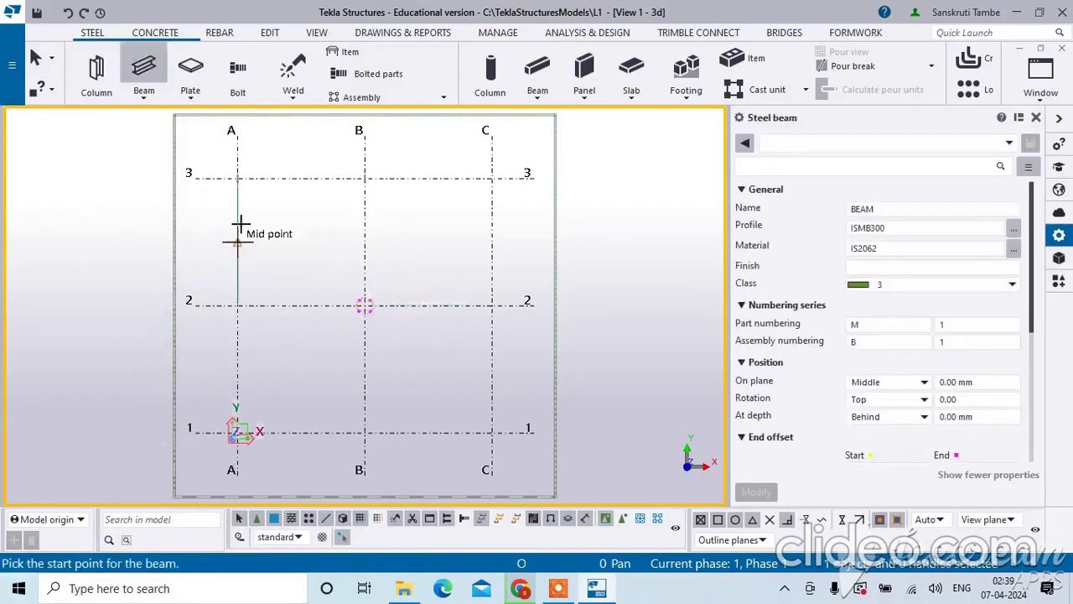
pyautogui.click(238, 305)
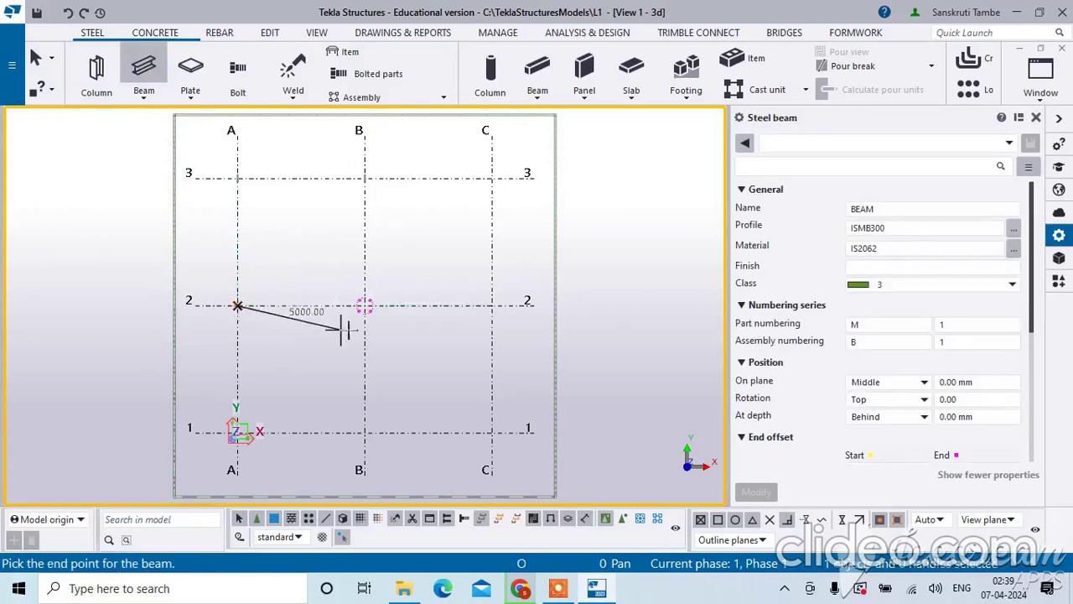
pyautogui.click(363, 305)
pyautogui.rightClick(328, 235)
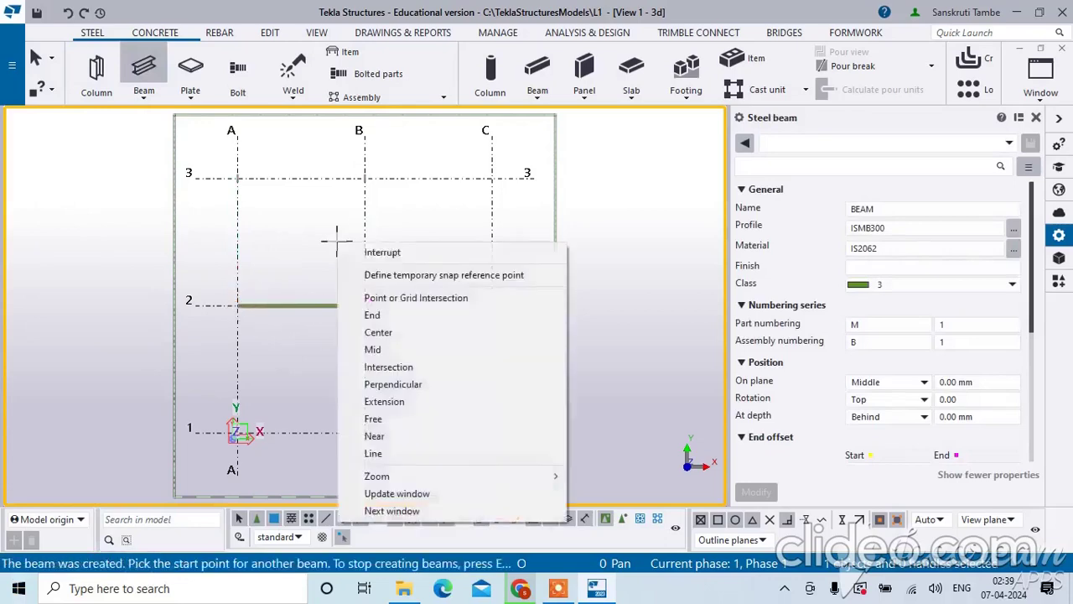
pyautogui.click(356, 249)
# Step: Select the new beam and examine its start and end points at gridlines A and B
pyautogui.scroll(3, 337, 289)
pyautogui.scroll(2, 337, 290)
pyautogui.scroll(-2, 382, 262)
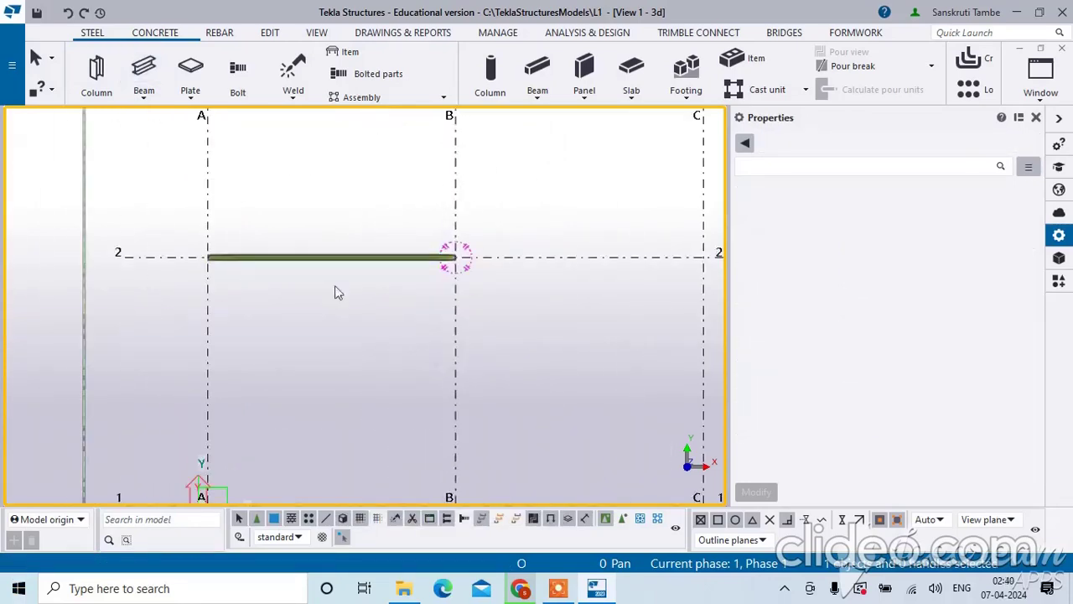
pyautogui.scroll(6, 236, 261)
pyautogui.click(239, 249)
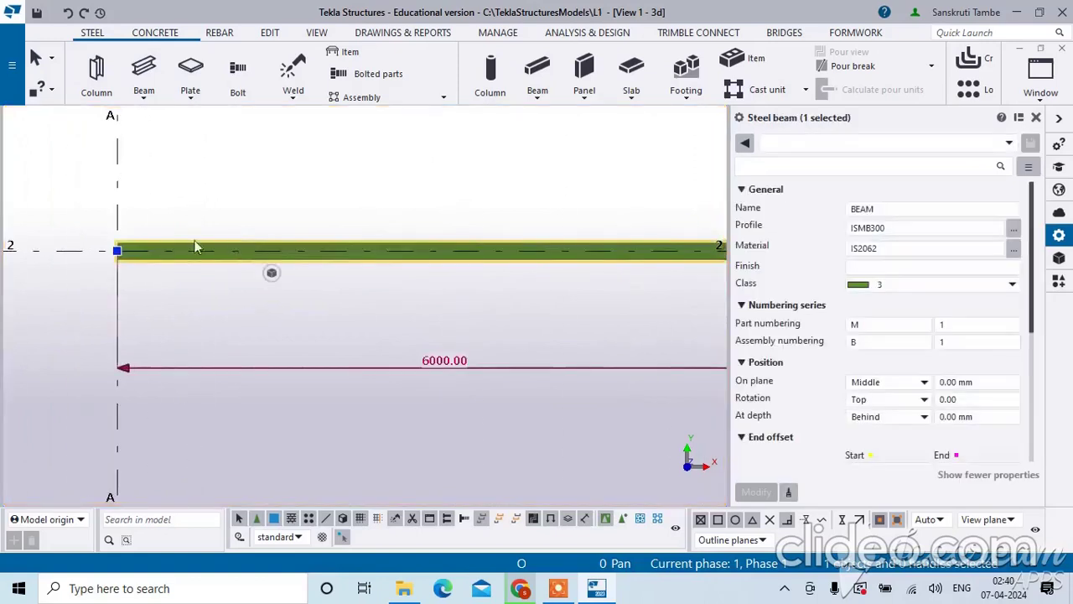
pyautogui.scroll(1, 239, 248)
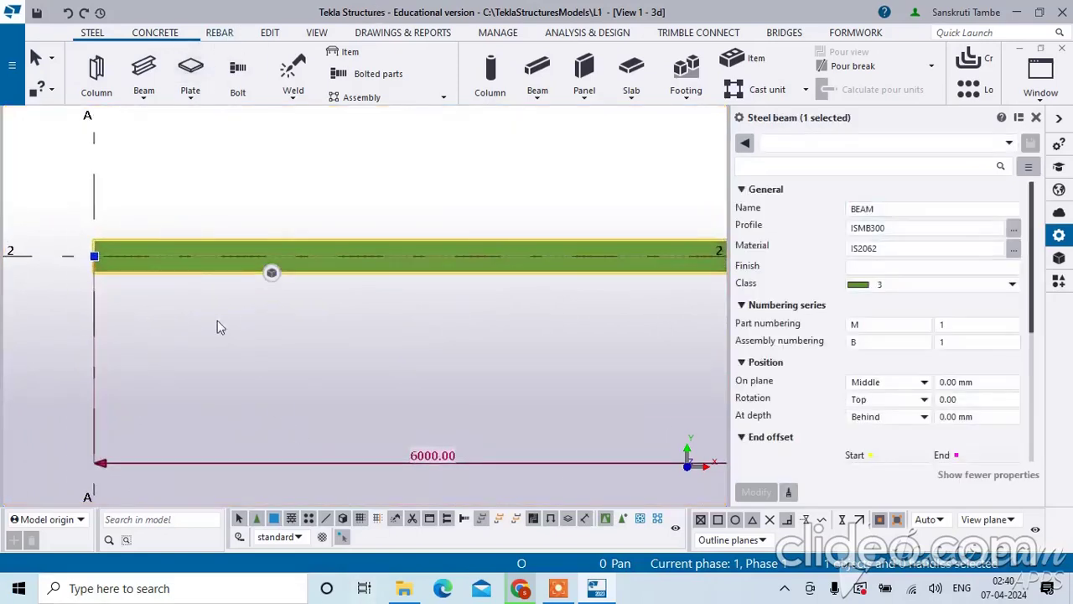
pyautogui.scroll(2, 86, 284)
pyautogui.click(118, 218)
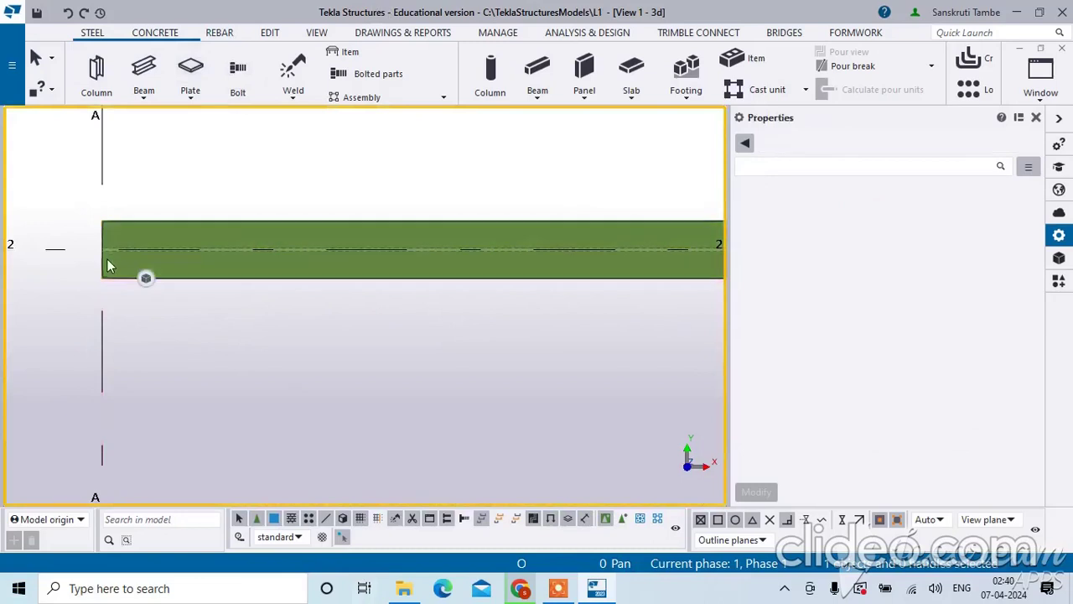
pyautogui.click(115, 248)
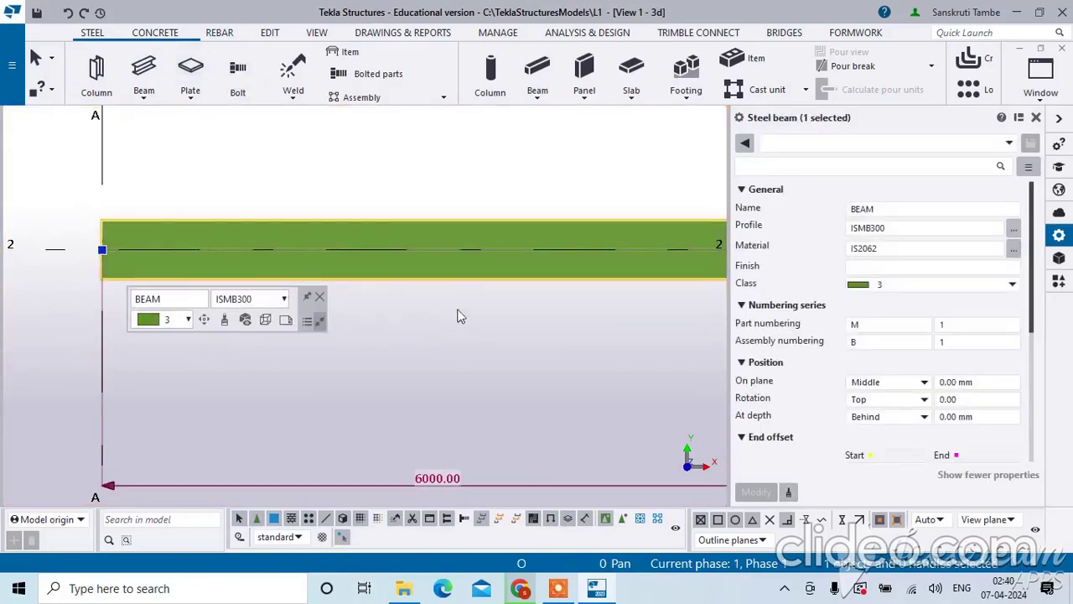
pyautogui.scroll(-5, 426, 280)
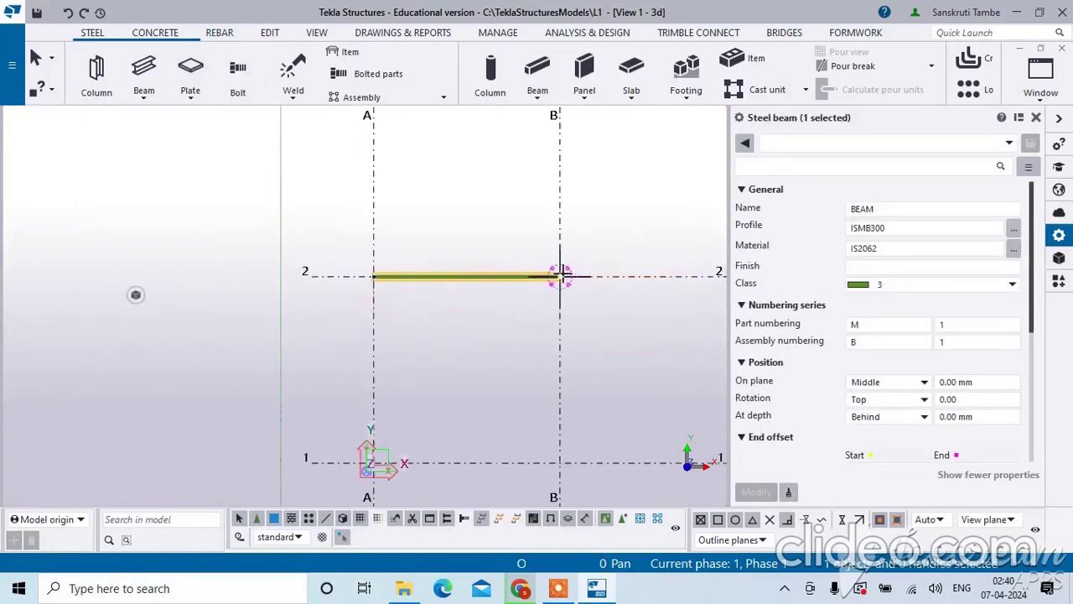
pyautogui.scroll(4, 554, 281)
pyautogui.click(575, 352)
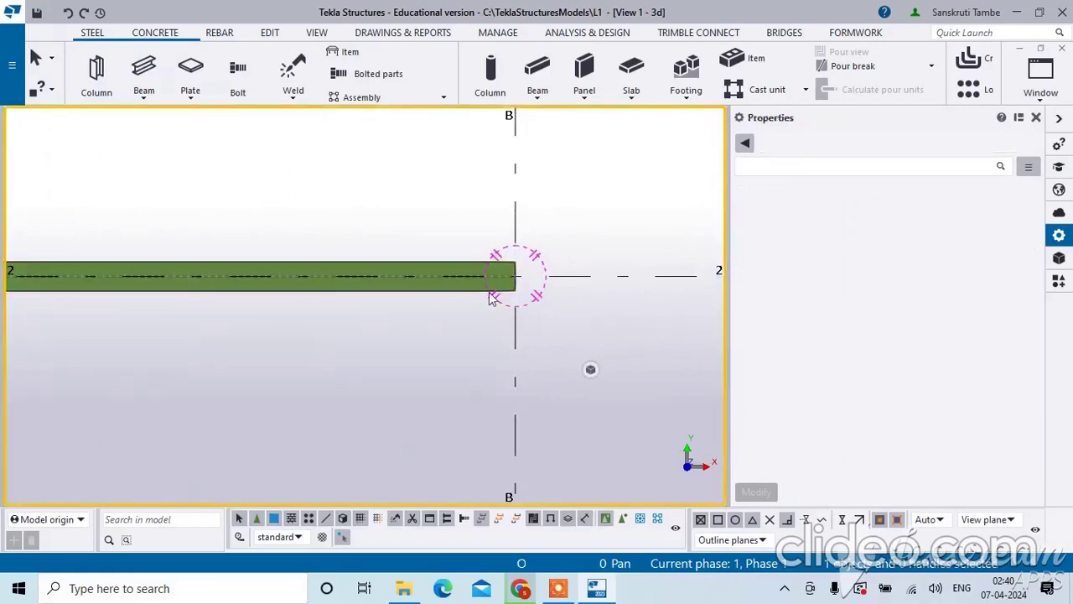
pyautogui.click(501, 282)
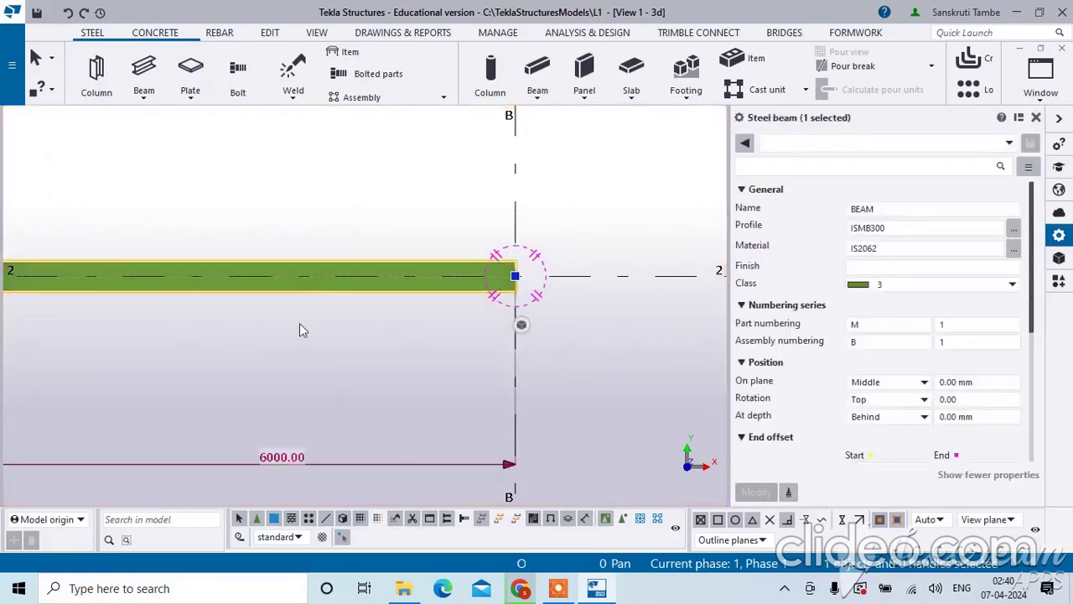
pyautogui.scroll(-4, 299, 329)
pyautogui.scroll(3, 238, 335)
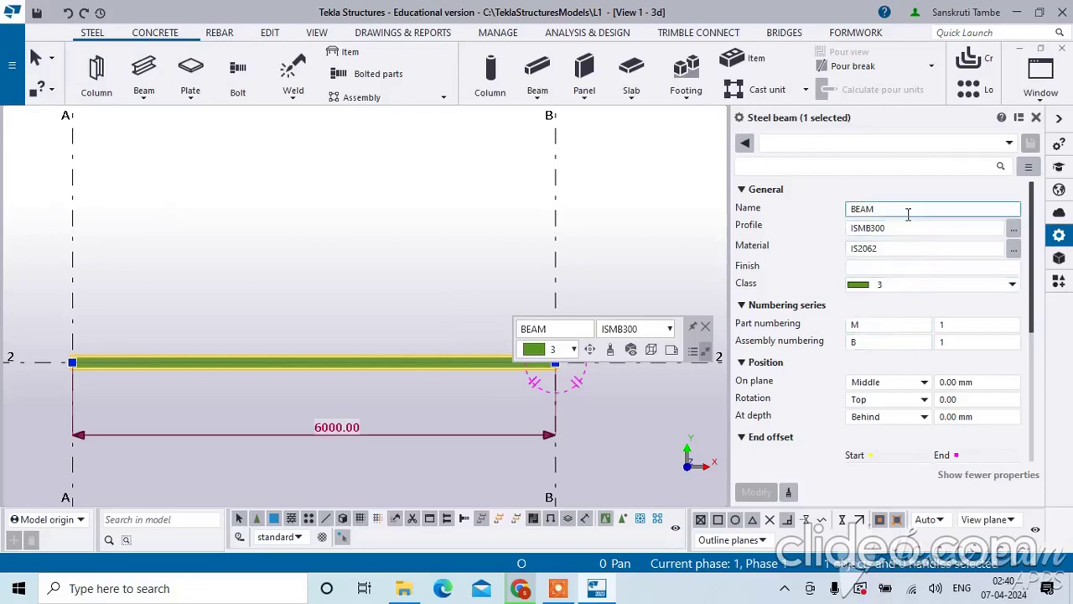
# Step: Browse the I profiles in the beam's profile catalog and accept ISMB300
pyautogui.click(1014, 235)
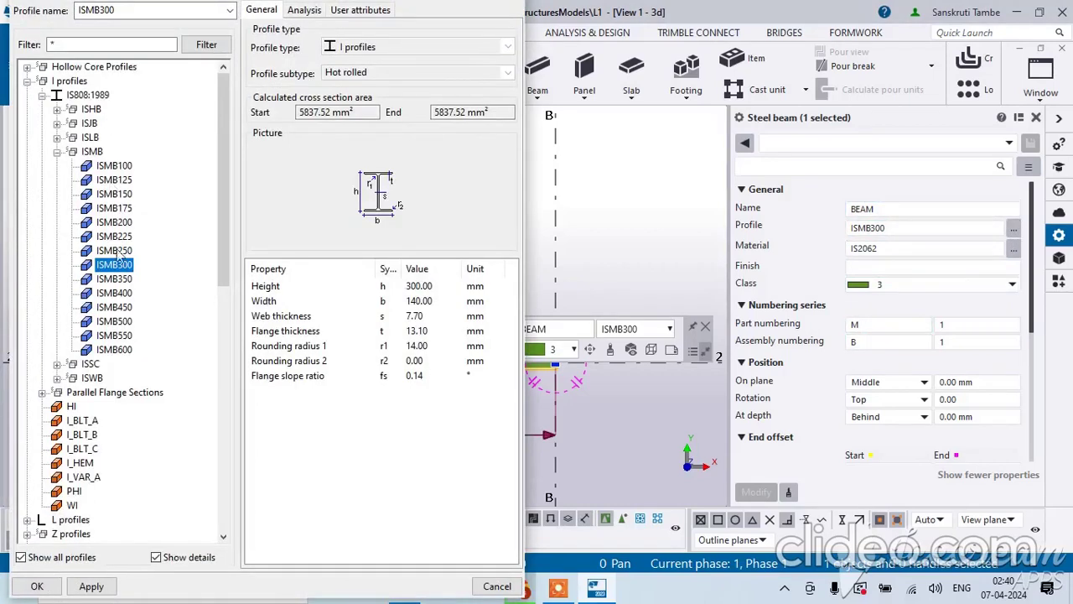
pyautogui.scroll(-7, 117, 252)
pyautogui.scroll(7, 117, 252)
pyautogui.click(40, 586)
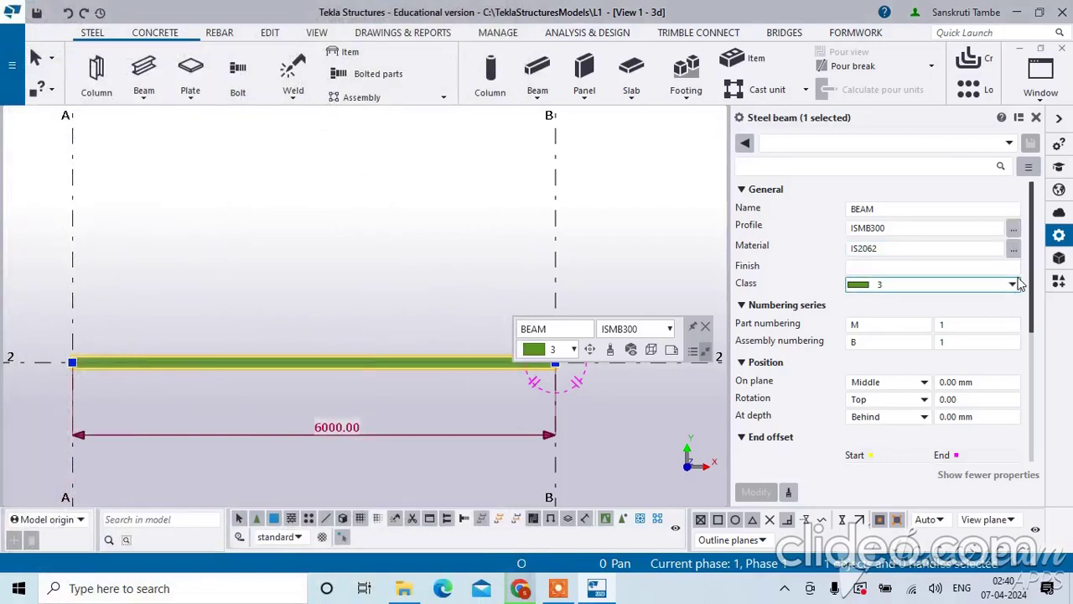
# Step: Review the beam's class and its part and assembly numbering series
pyautogui.click(1017, 283)
pyautogui.click(1017, 283)
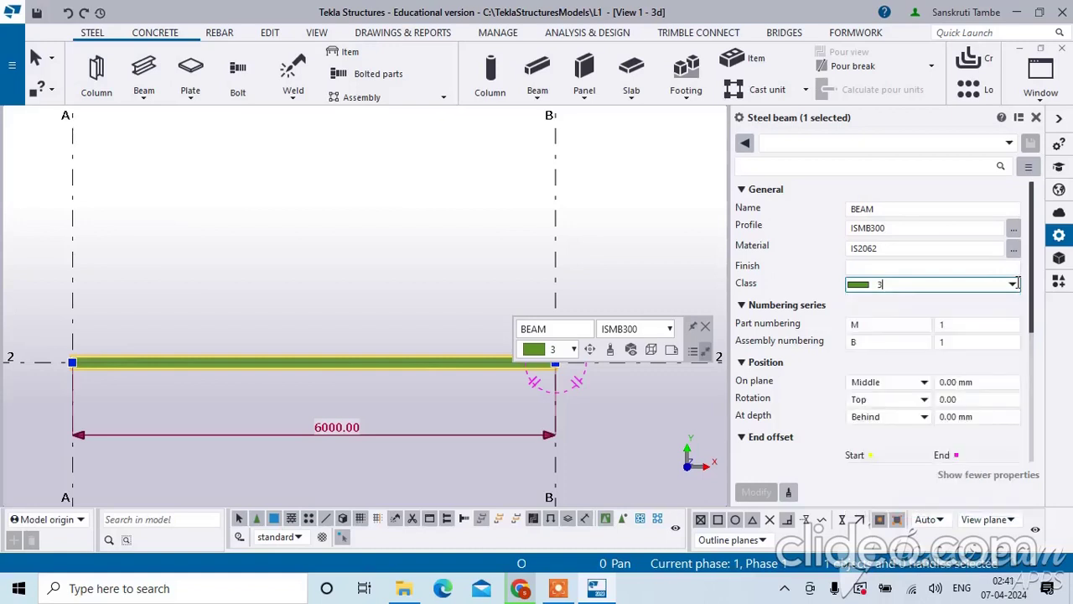
pyautogui.scroll(-3, 1018, 284)
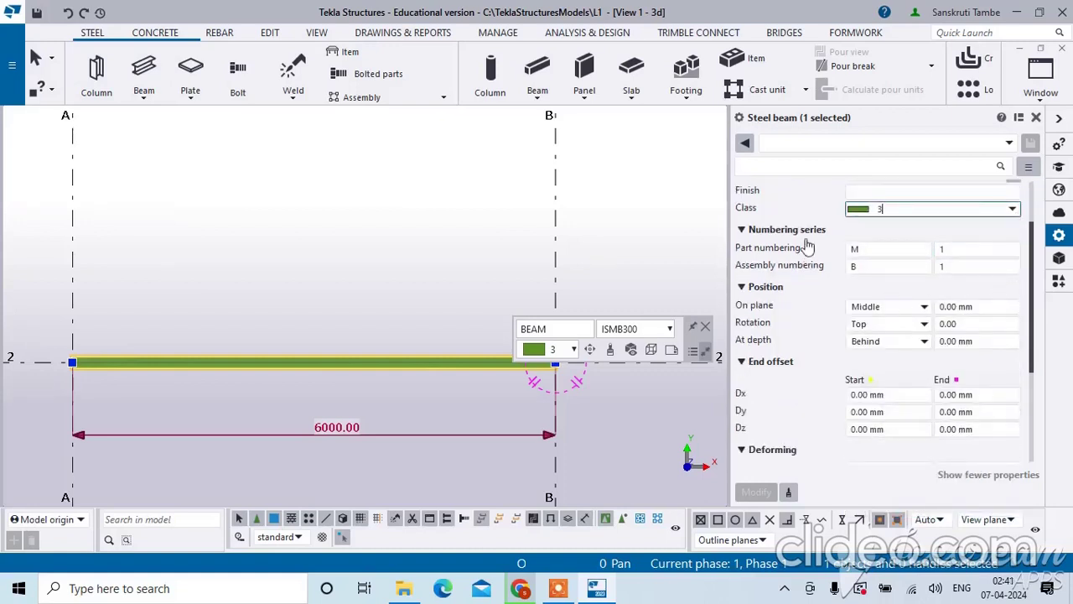
pyautogui.click(862, 249)
pyautogui.click(865, 266)
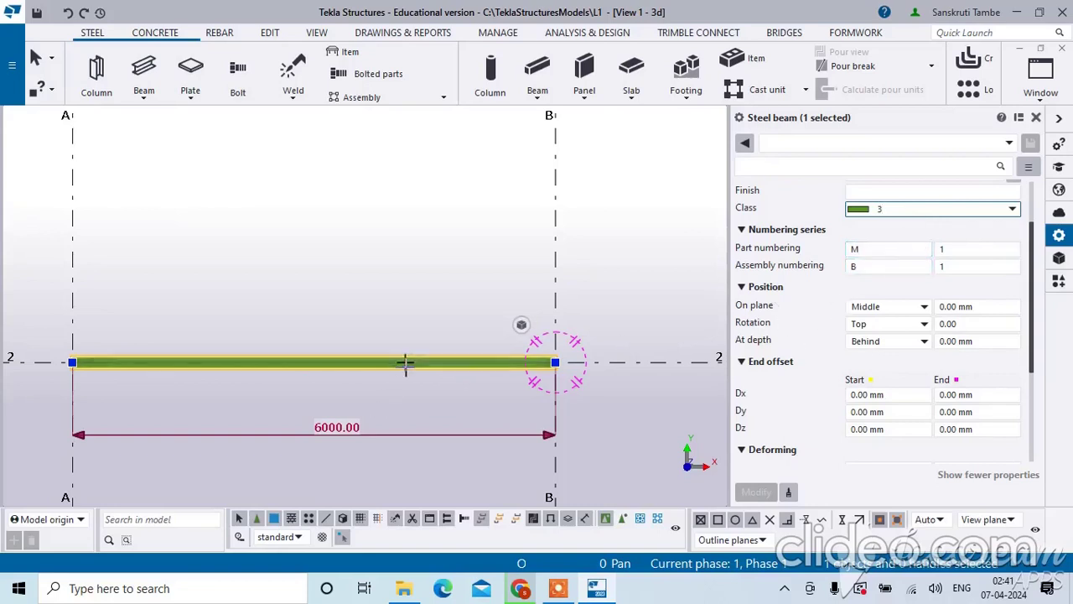
# Step: Set the beam's on-plane position to Right and apply it to the selected beam
pyautogui.scroll(-3, 407, 365)
pyautogui.scroll(4, 363, 396)
pyautogui.scroll(-1, 419, 361)
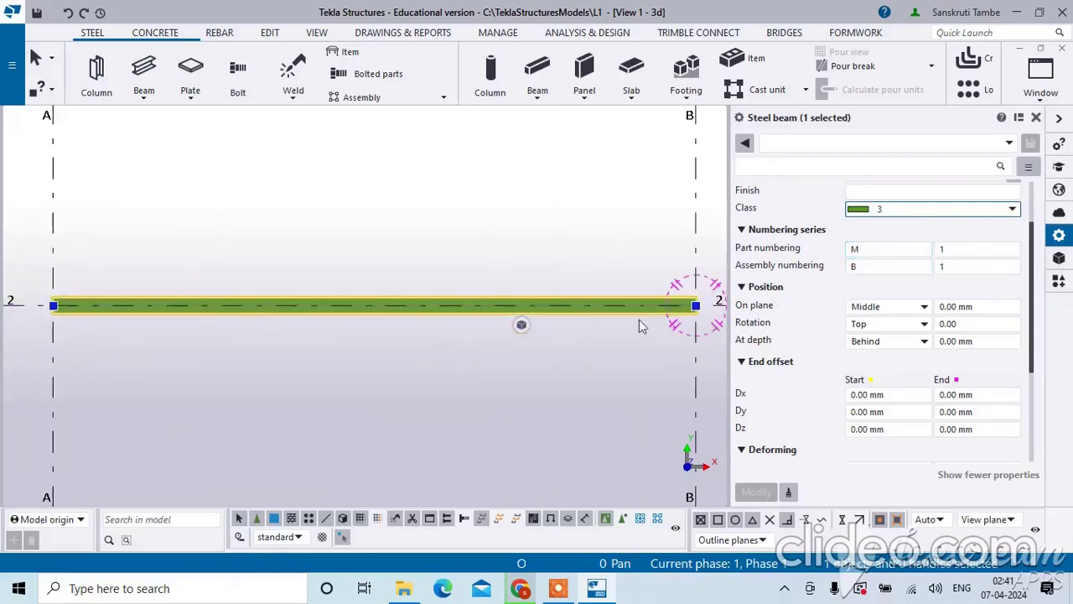
pyautogui.click(872, 307)
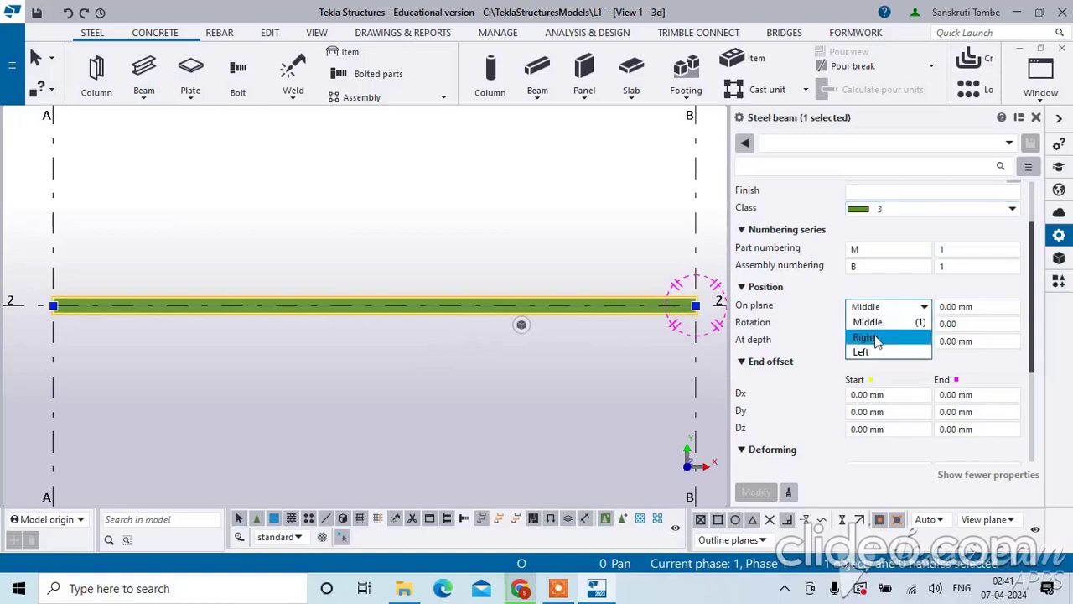
pyautogui.click(872, 335)
pyautogui.click(758, 494)
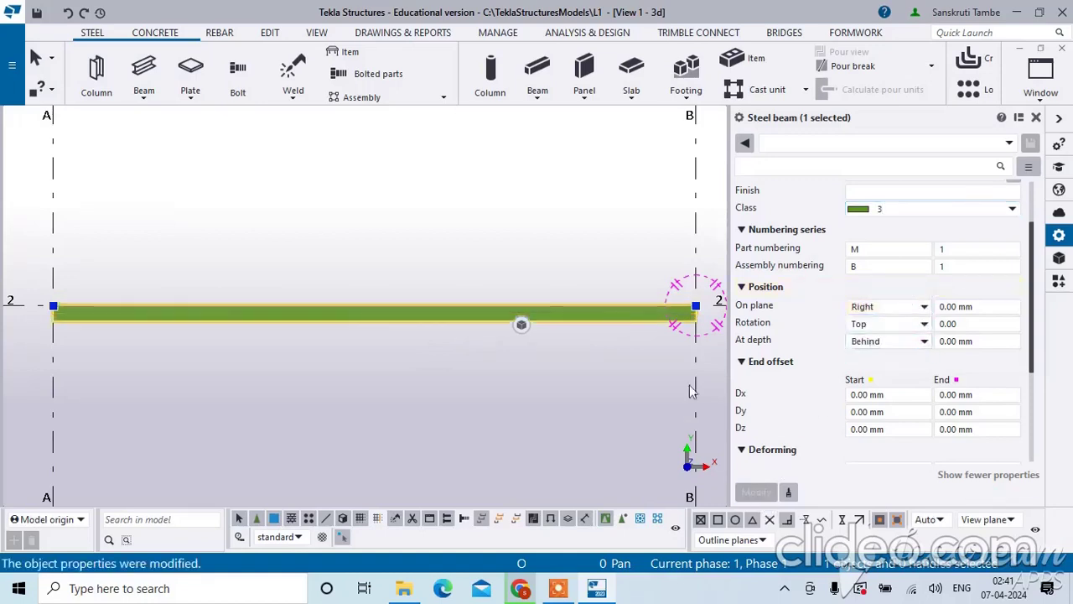
# Step: Set the beam's on-plane position to Left and apply the change
pyautogui.scroll(2, 701, 317)
pyautogui.click(872, 307)
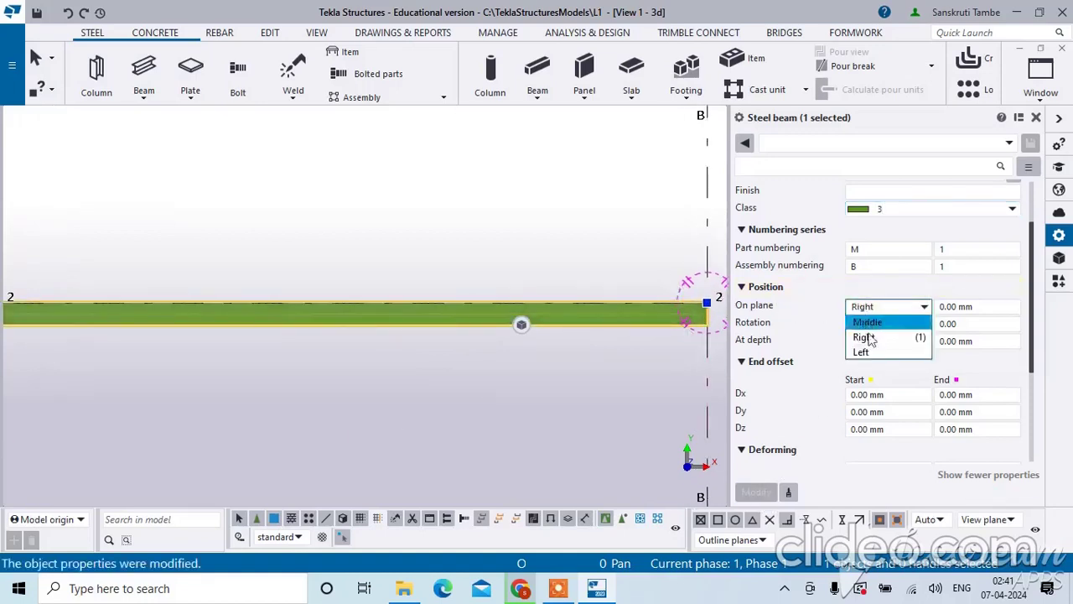
pyautogui.click(872, 351)
pyautogui.click(757, 492)
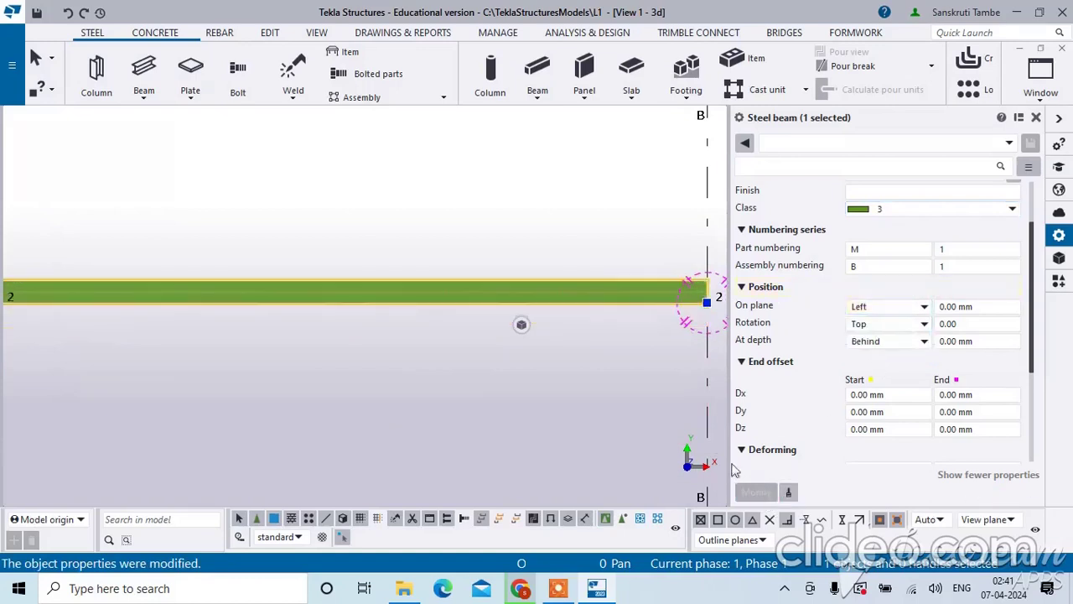
# Step: Examine the beam in 3D, focusing on its end at gridline A
pyautogui.click(909, 326)
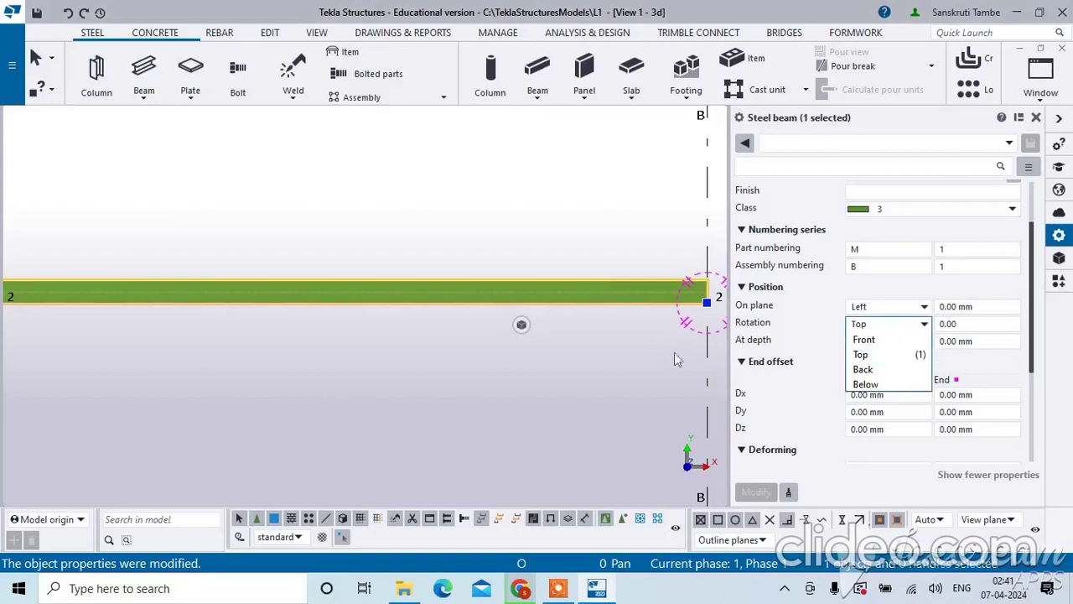
pyautogui.click(487, 347)
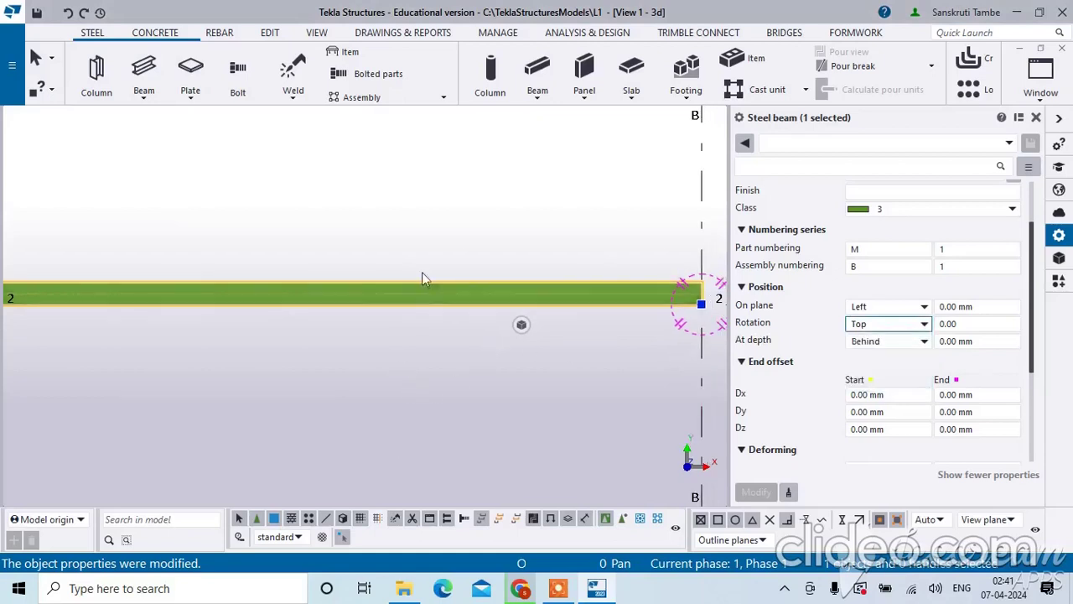
pyautogui.keyDown('ctrl'); pyautogui.moveTo(425, 325); pyautogui.dragTo(434, 243, button='middle'); pyautogui.keyUp('ctrl')
pyautogui.scroll(-5, 435, 252)
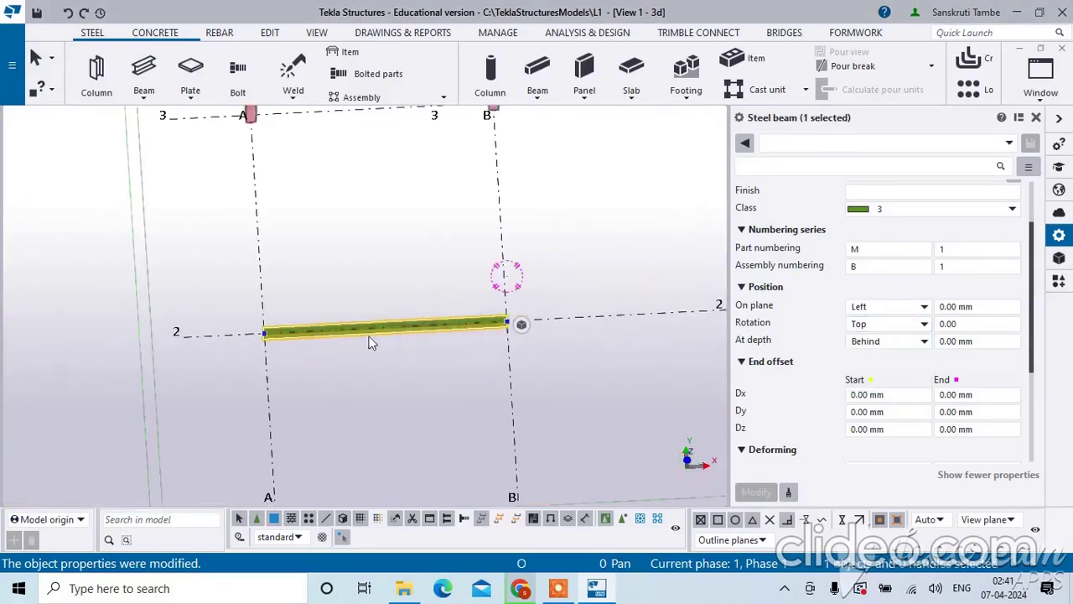
pyautogui.keyDown('ctrl'); pyautogui.moveTo(372, 339); pyautogui.dragTo(396, 231, button='middle'); pyautogui.keyUp('ctrl')
pyautogui.scroll(-3, 276, 400)
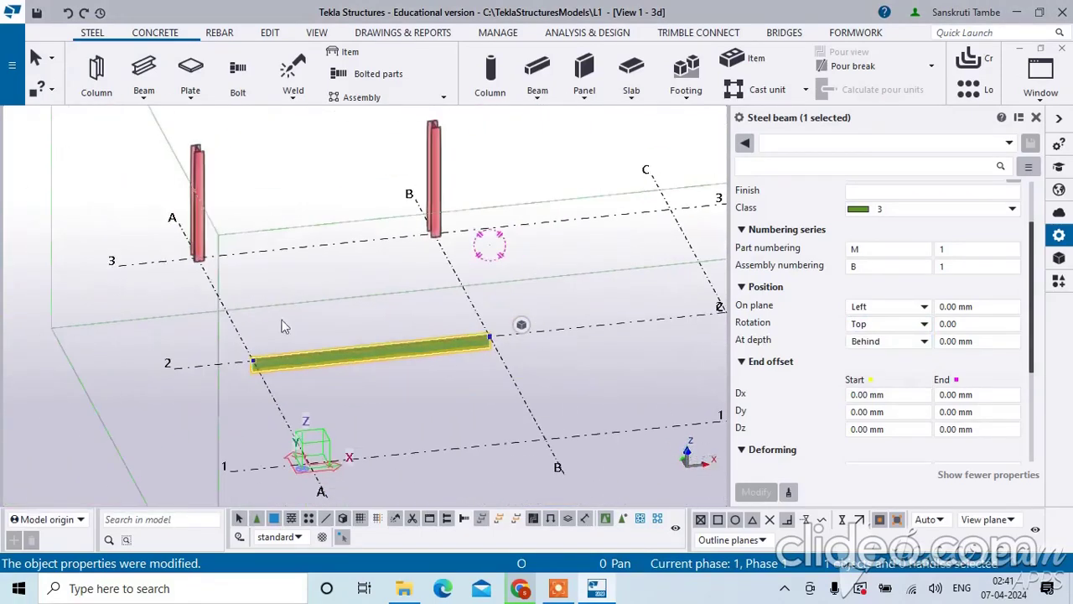
pyautogui.scroll(-1, 268, 350)
pyautogui.scroll(5, 249, 374)
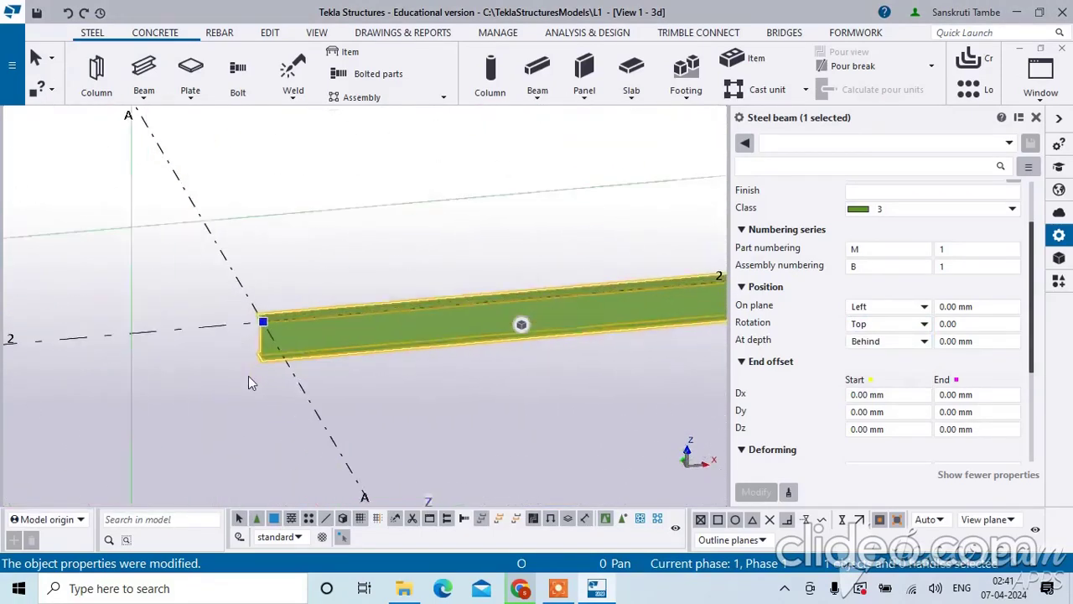
pyautogui.click(260, 273)
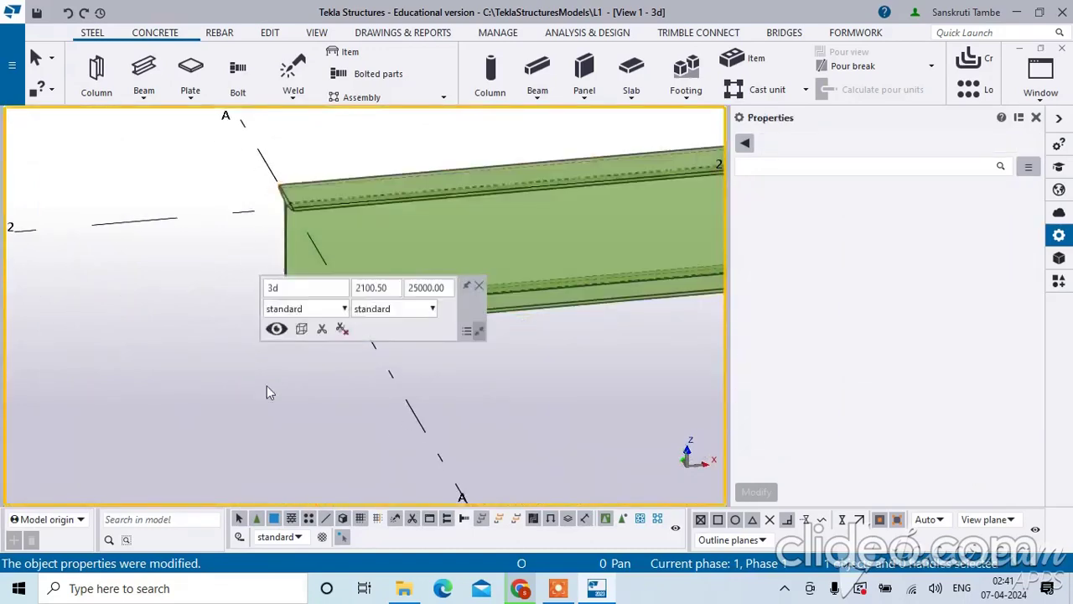
pyautogui.doubleClick(594, 300)
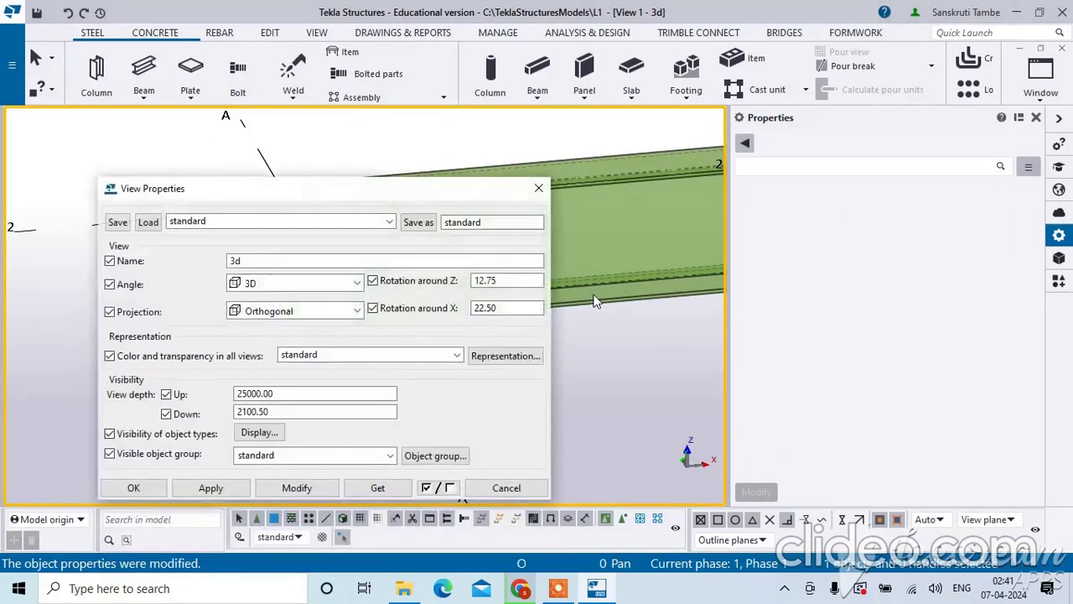
pyautogui.click(533, 177)
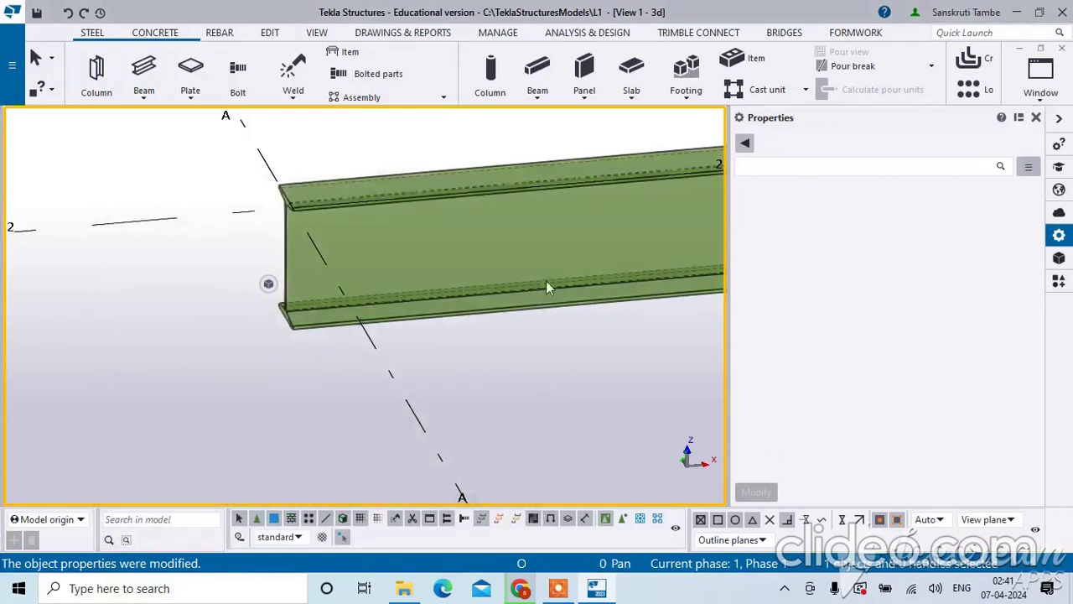
# Step: Select the beam on gridline 2 and apply Front as its rotation
pyautogui.click(546, 281)
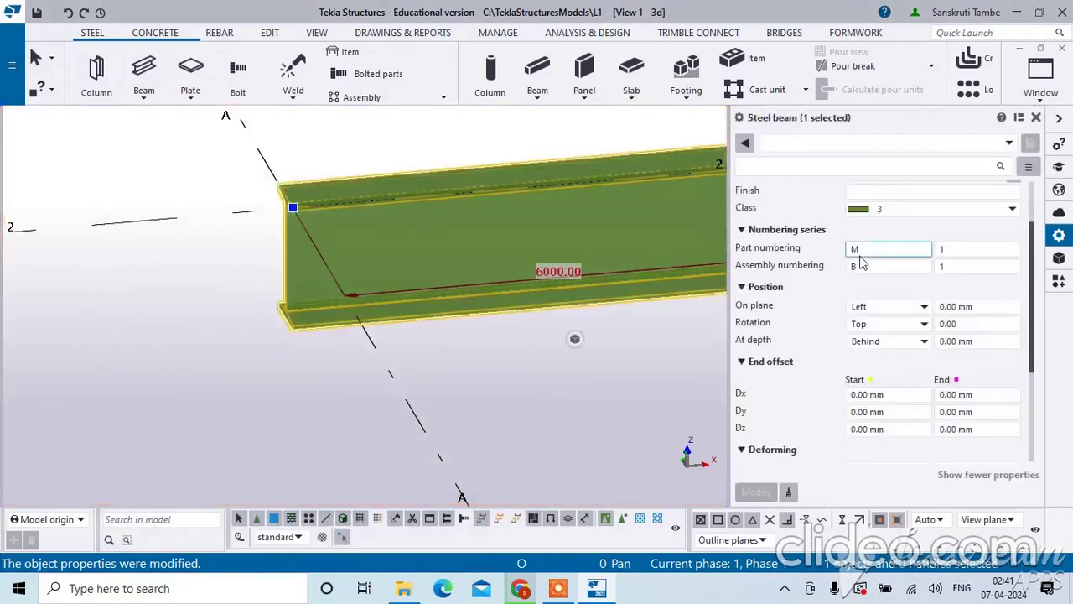
pyautogui.click(872, 324)
pyautogui.click(865, 340)
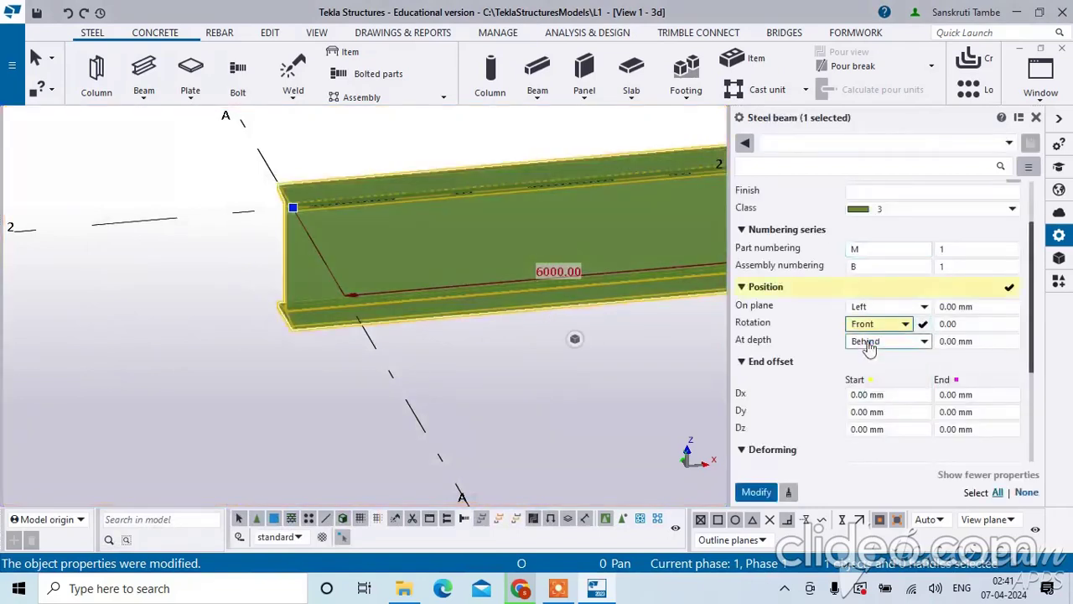
pyautogui.click(755, 491)
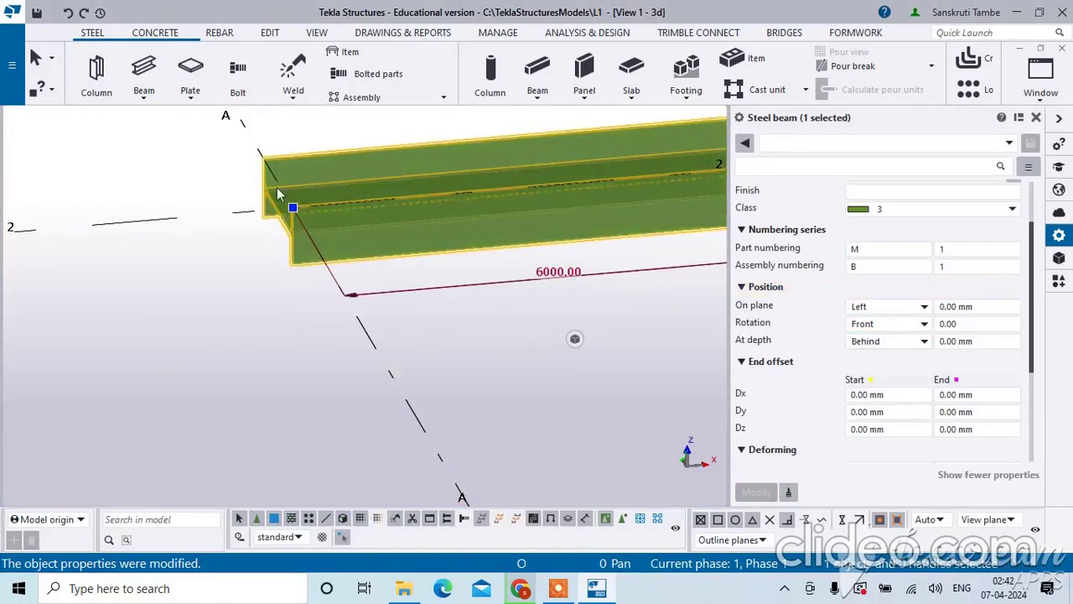
# Step: Change the beam's rotation to Back and apply it
pyautogui.click(872, 324)
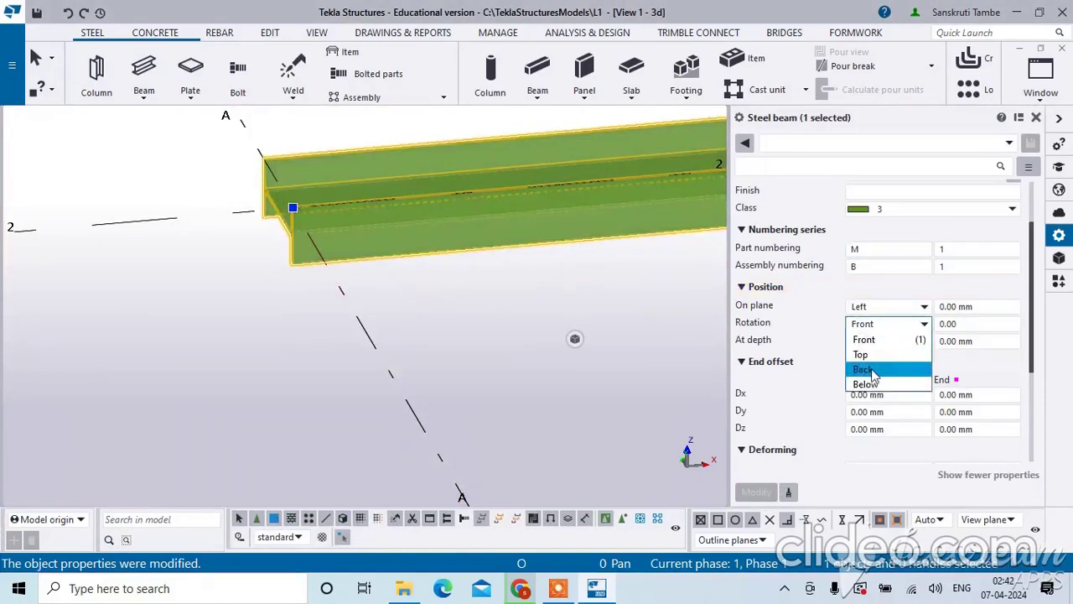
pyautogui.click(862, 369)
pyautogui.click(745, 499)
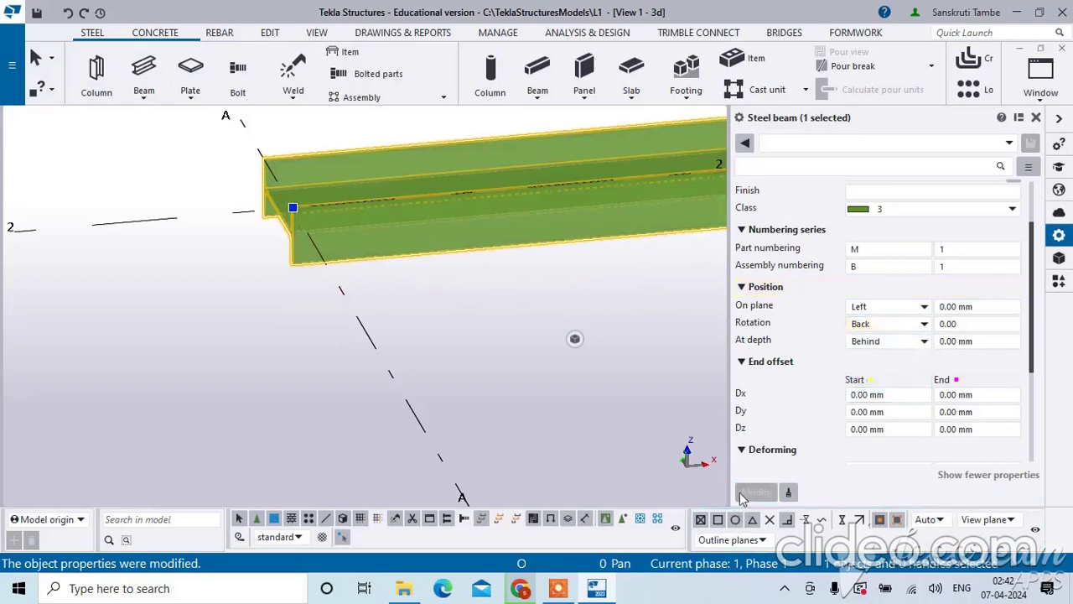
# Step: Reselect the beam, set its rotation to Below and apply the change
pyautogui.click(346, 169)
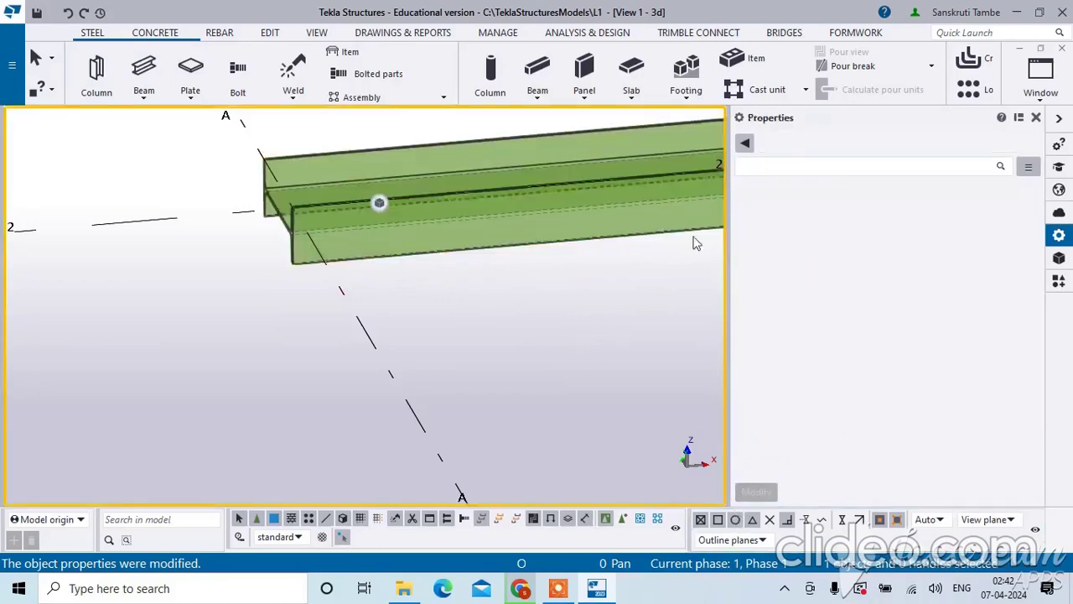
pyautogui.click(574, 212)
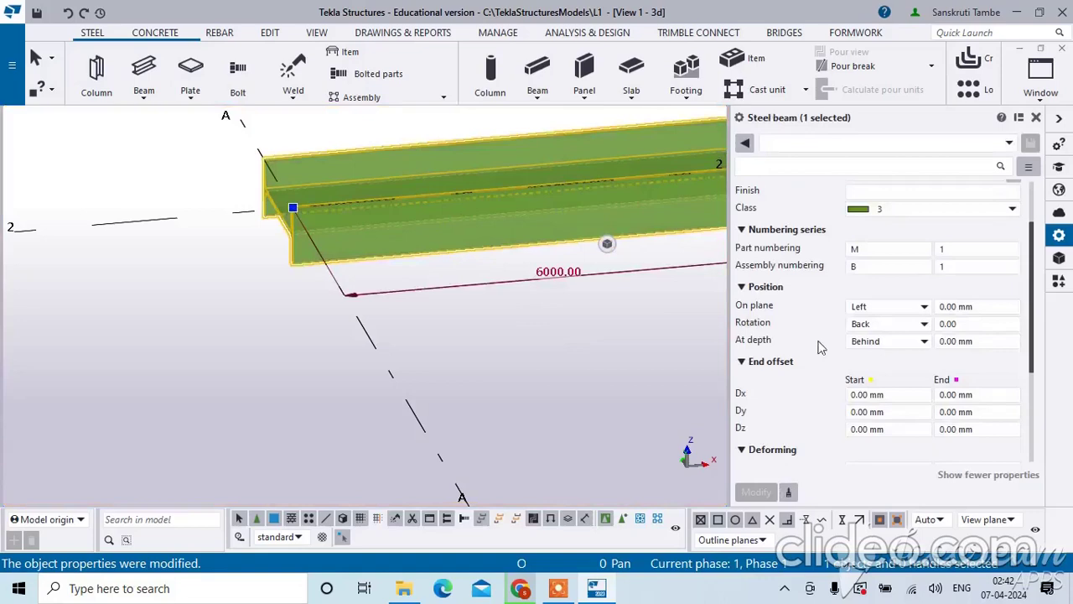
pyautogui.click(880, 324)
pyautogui.click(868, 384)
pyautogui.click(766, 497)
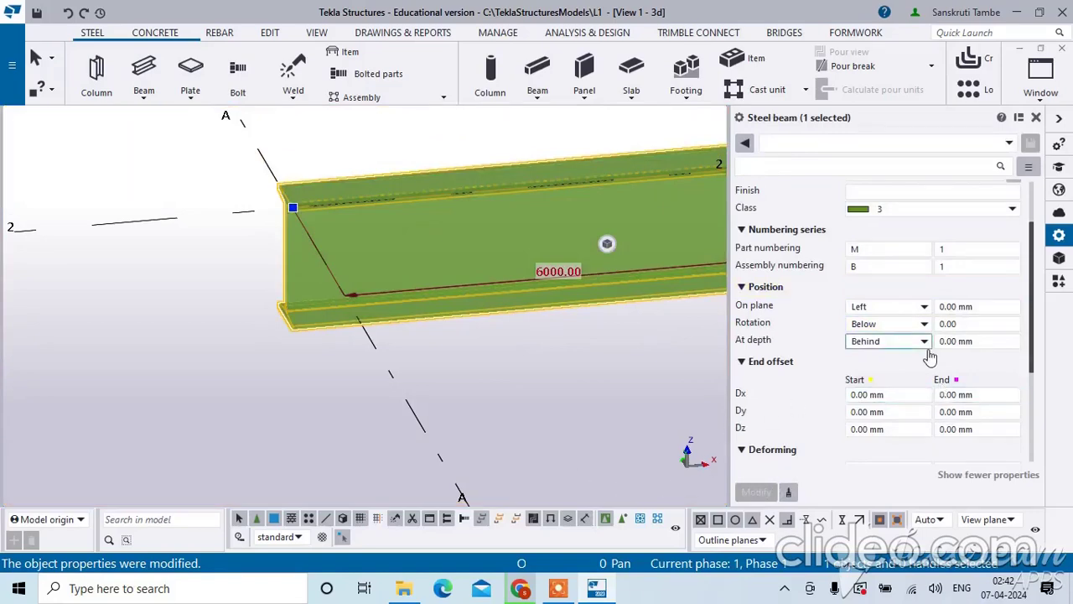
# Step: Set the beam's at-depth position to Middle and apply it
pyautogui.scroll(-3, 451, 308)
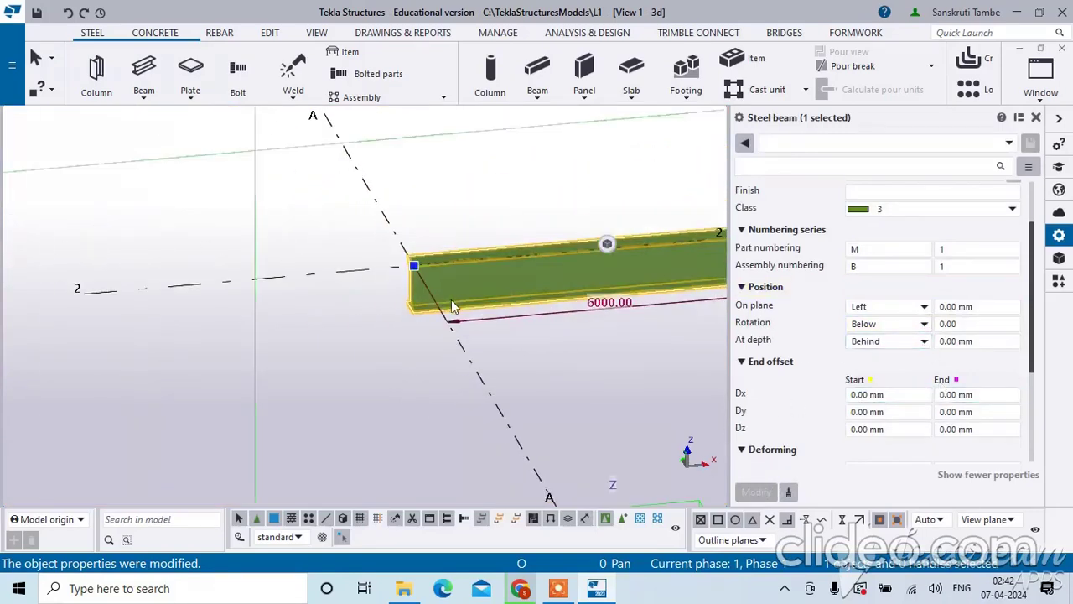
pyautogui.scroll(3, 451, 308)
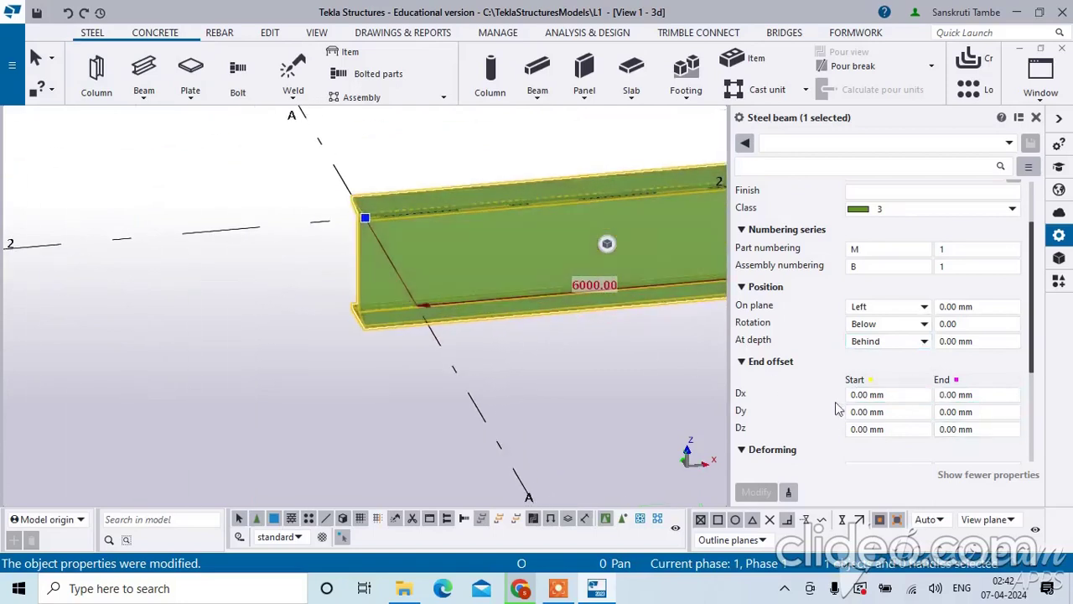
pyautogui.click(876, 341)
pyautogui.click(877, 356)
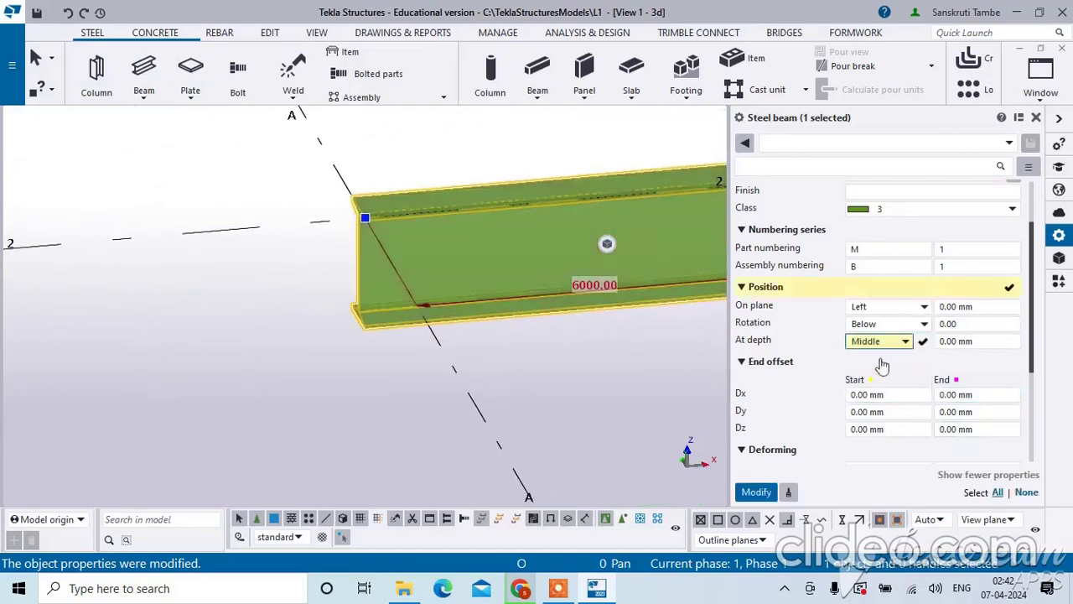
pyautogui.click(756, 492)
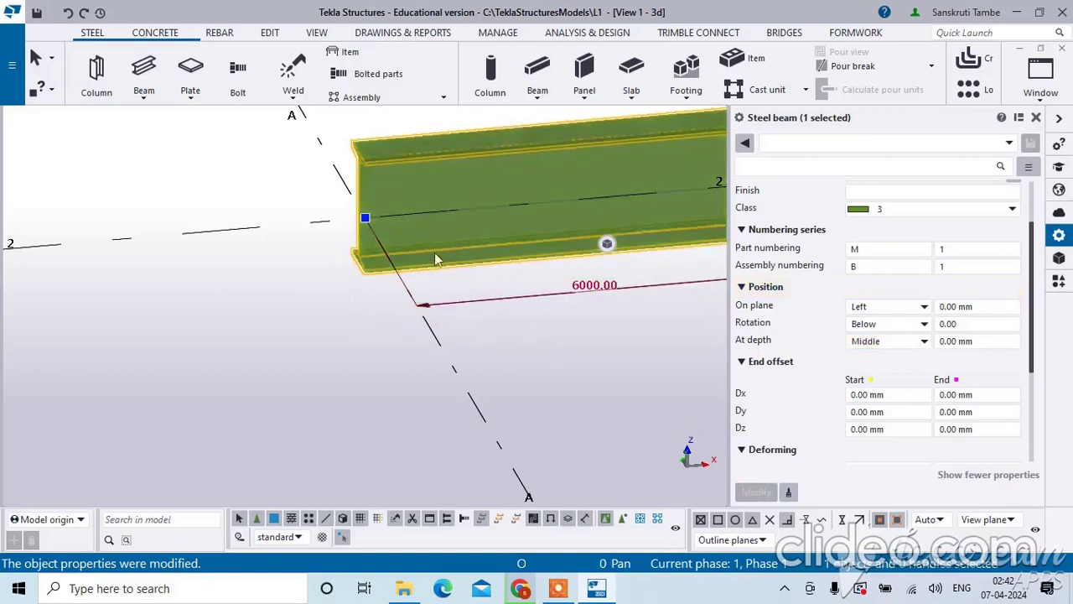
# Step: Set the beam's at-depth position to Front and apply the change
pyautogui.click(864, 341)
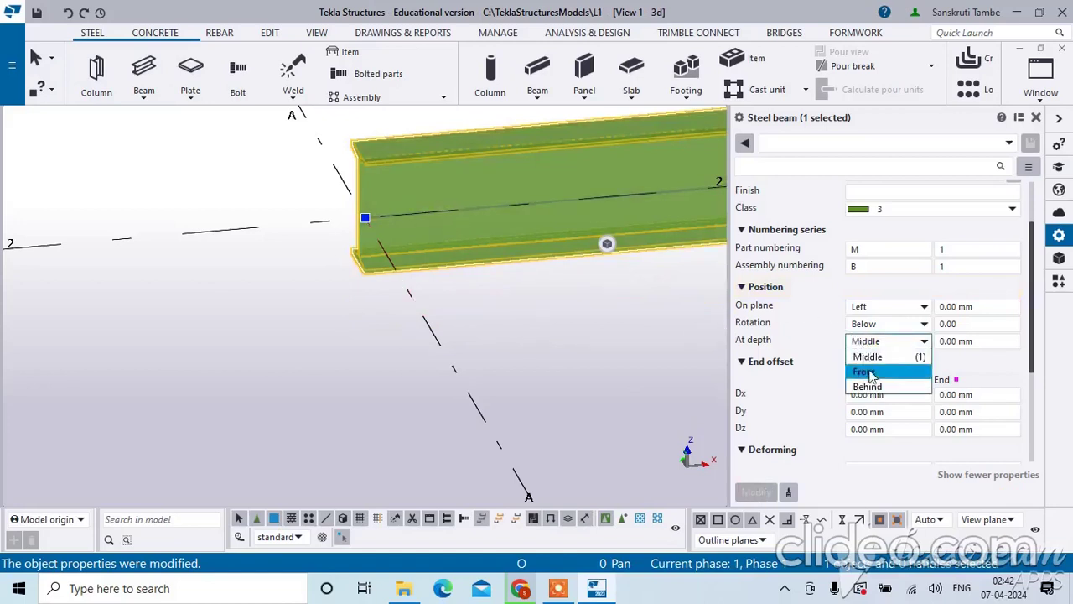
pyautogui.click(863, 371)
pyautogui.click(755, 492)
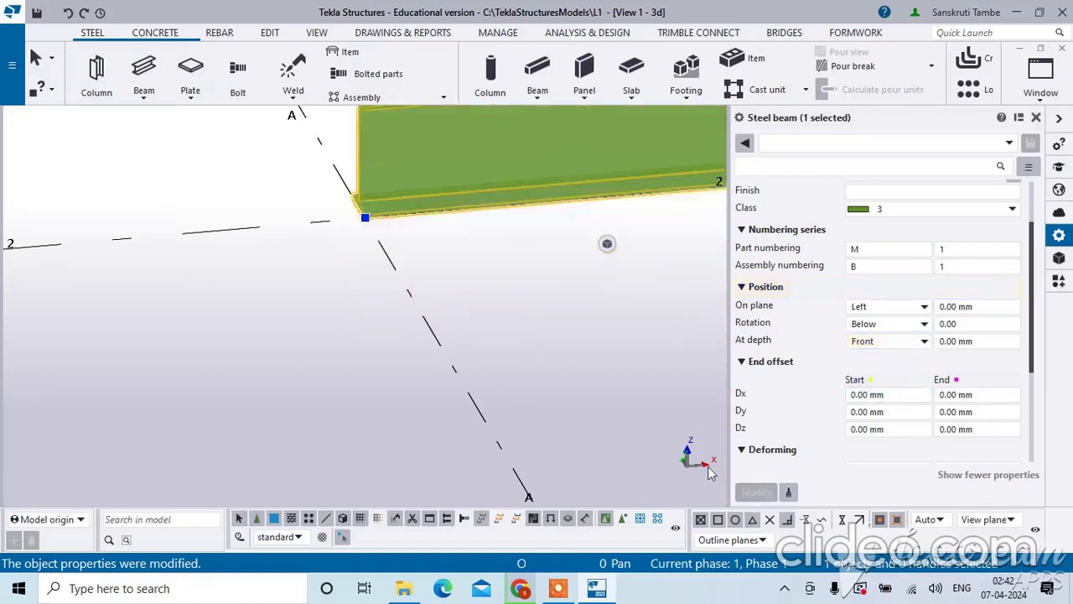
# Step: Review the beam's end offset, deforming and curved beam properties and its placement between gridlines A and B, then deselect it
pyautogui.scroll(-5, 375, 351)
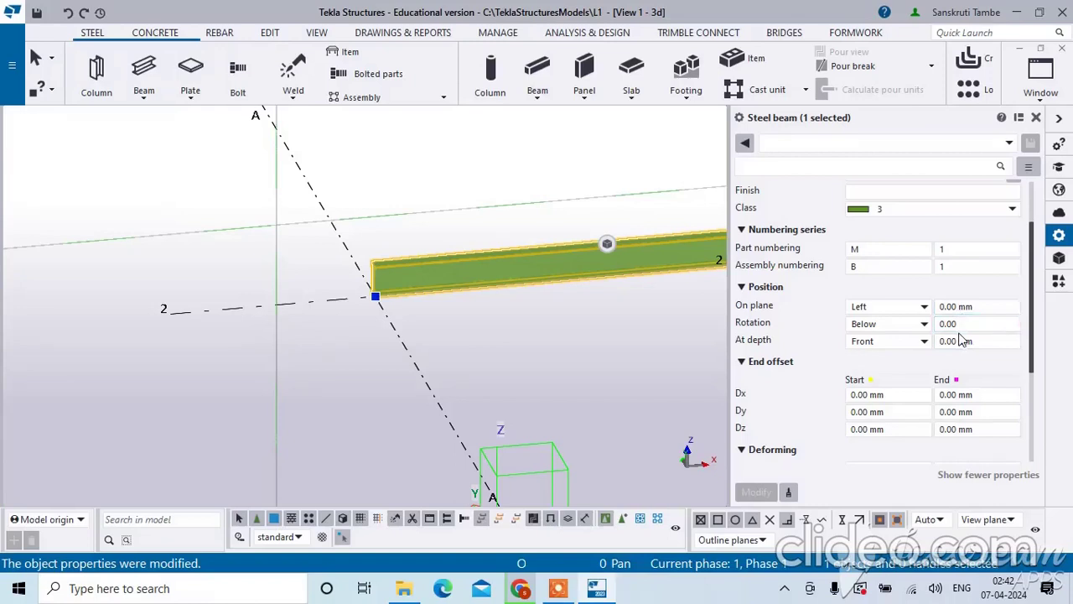
pyautogui.scroll(-3, 960, 342)
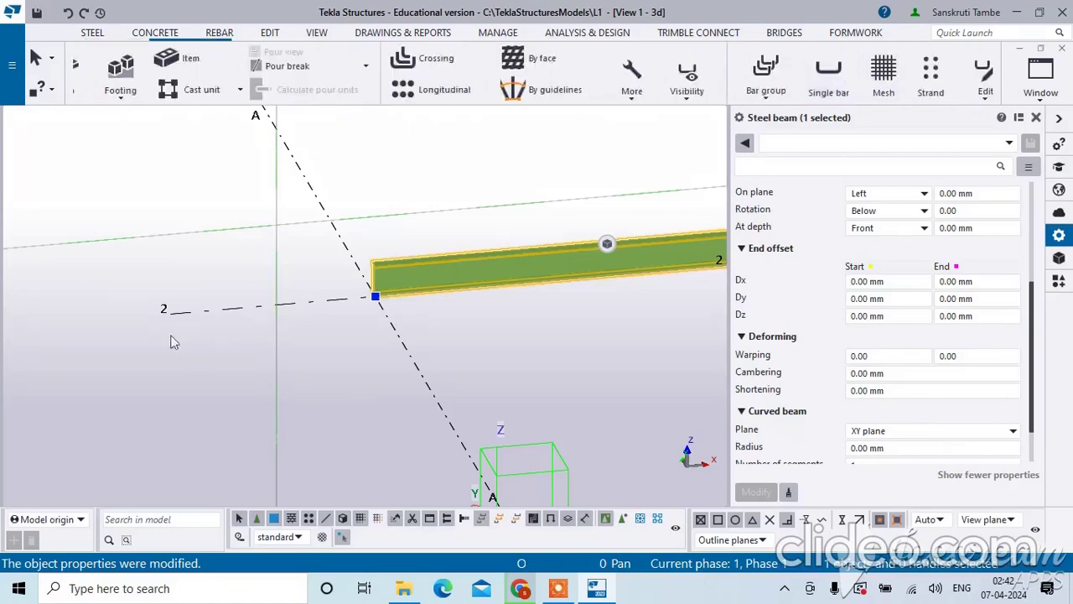
pyautogui.scroll(-3, 449, 327)
pyautogui.scroll(-1, 379, 319)
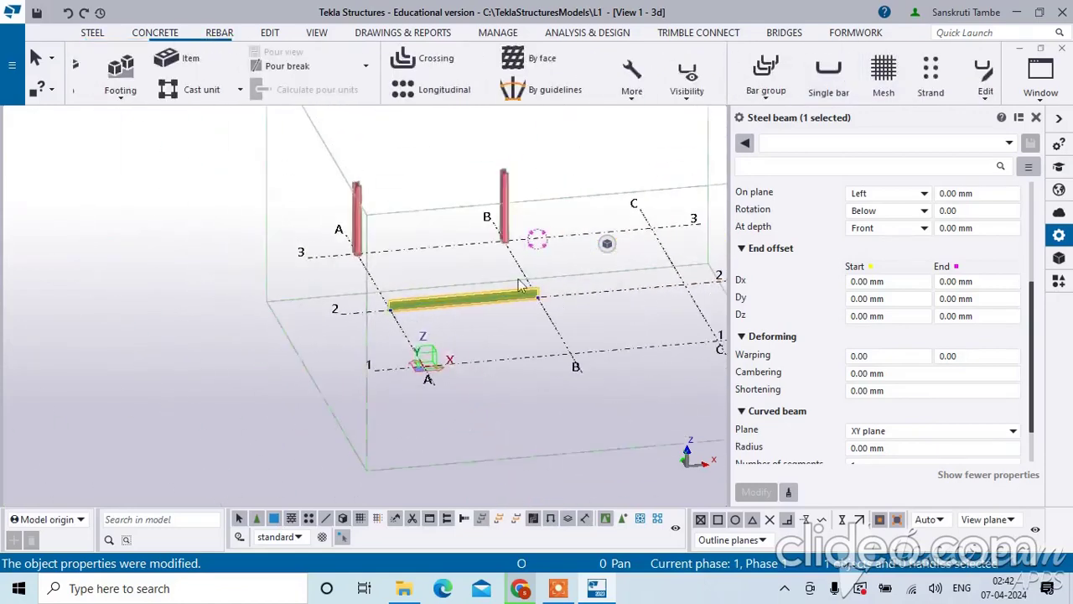
pyautogui.scroll(5, 521, 314)
pyautogui.scroll(1, 522, 312)
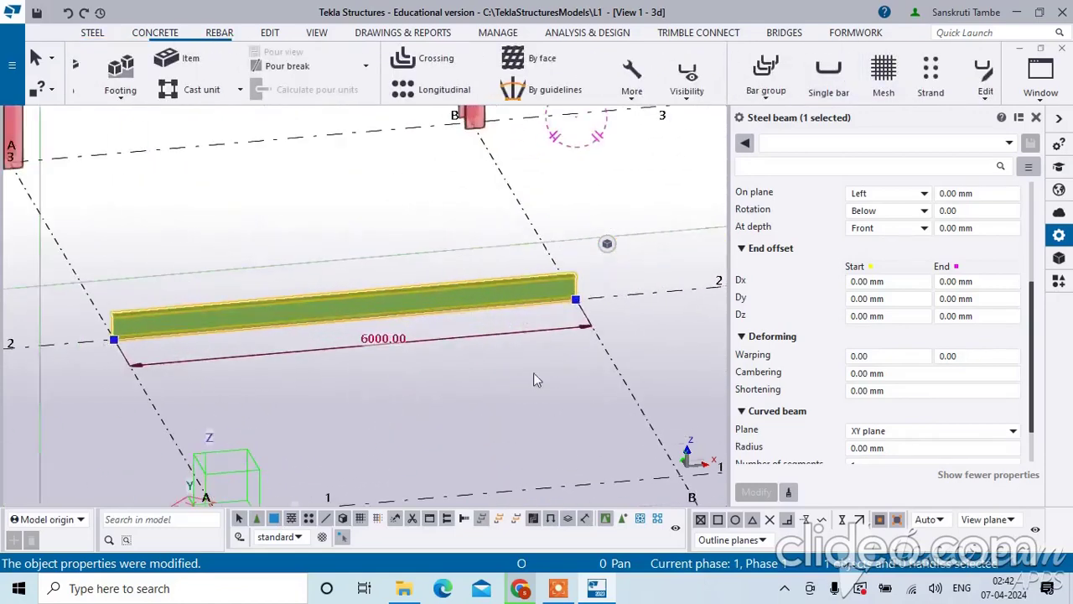
pyautogui.click(610, 313)
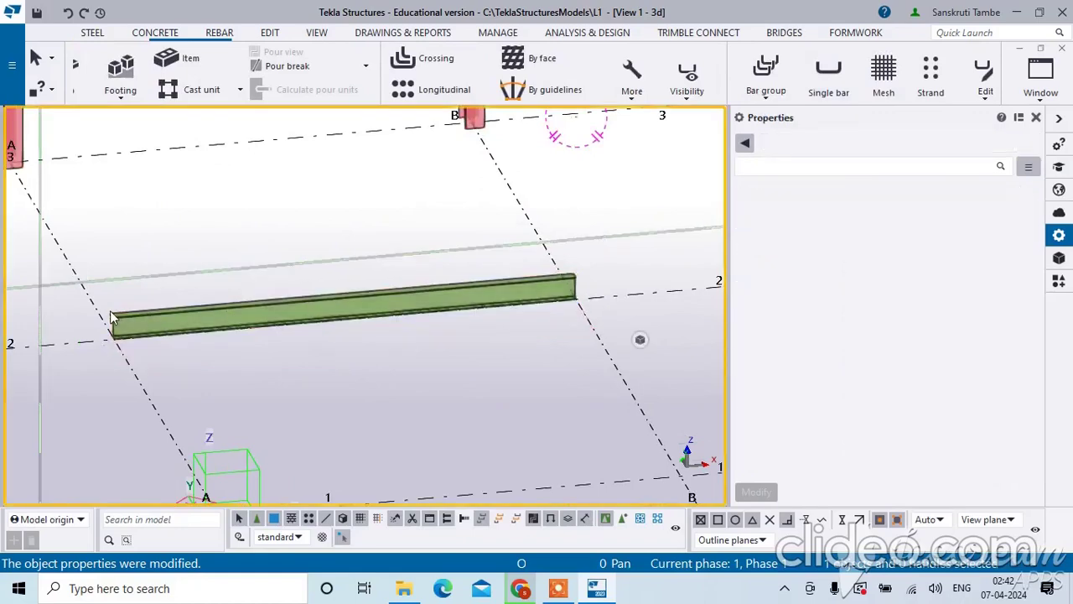
# Step: Reselect the beam on gridline 2, set its start end offset Dx to 100 mm and apply the change
pyautogui.scroll(3, 114, 317)
pyautogui.click(135, 321)
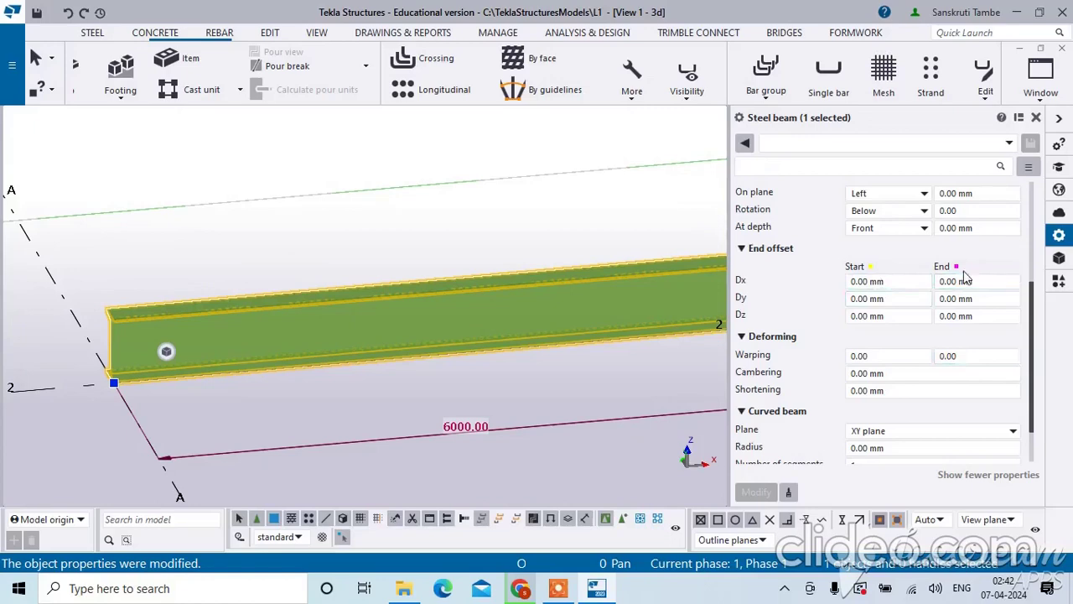
pyautogui.scroll(-5, 117, 394)
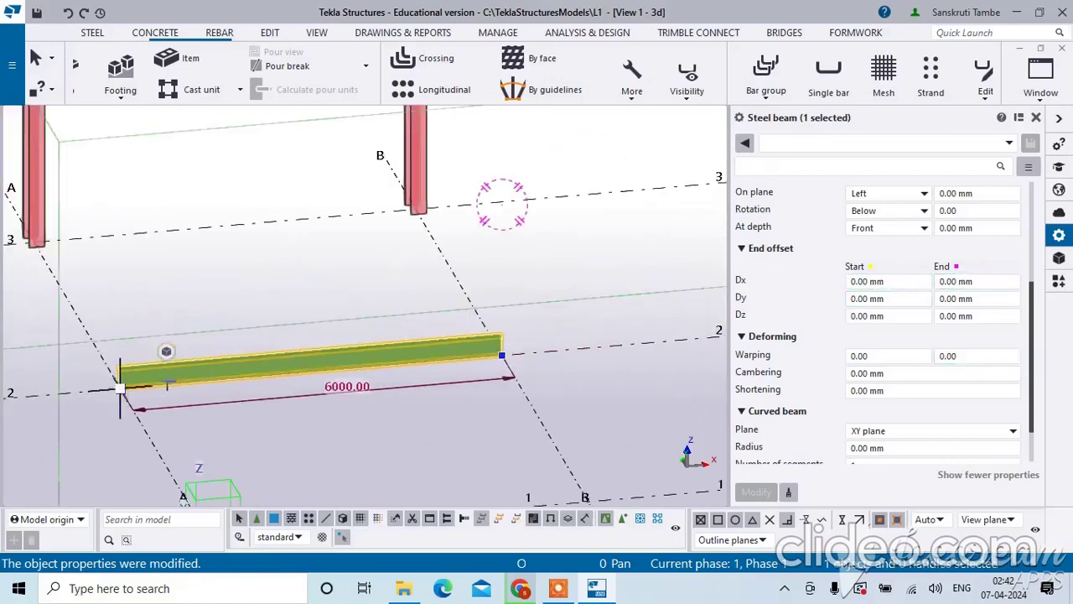
pyautogui.scroll(3, 839, 310)
pyautogui.scroll(-2, 845, 335)
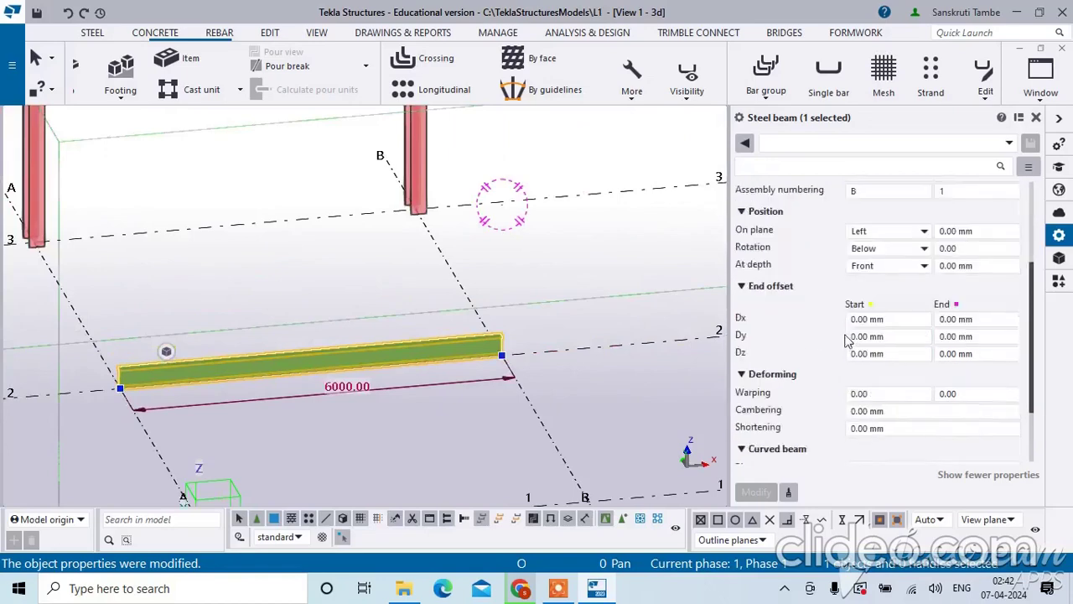
pyautogui.click(852, 318)
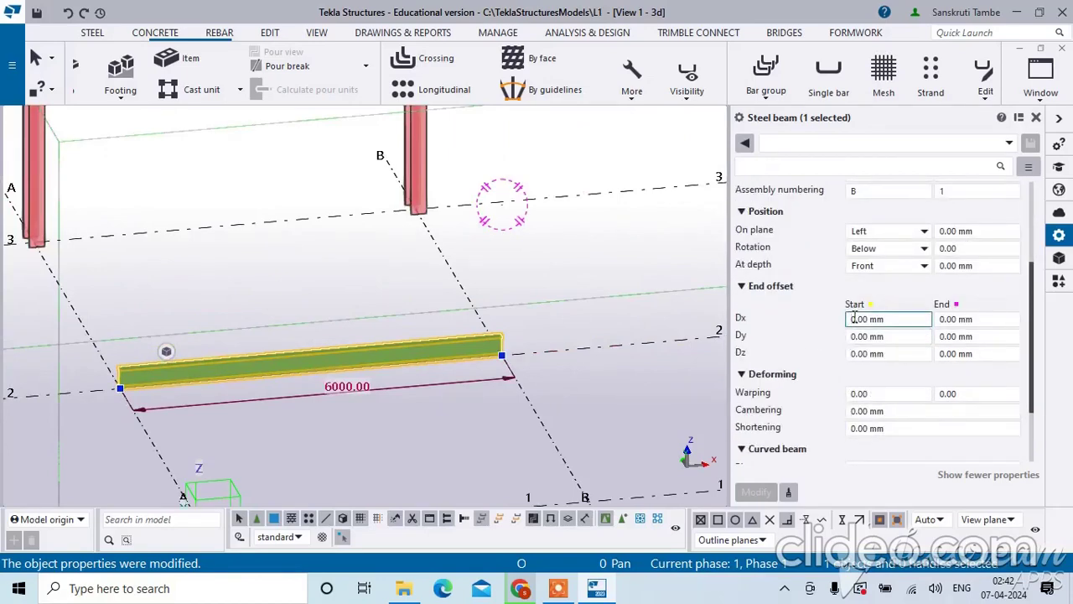
pyautogui.write('10')
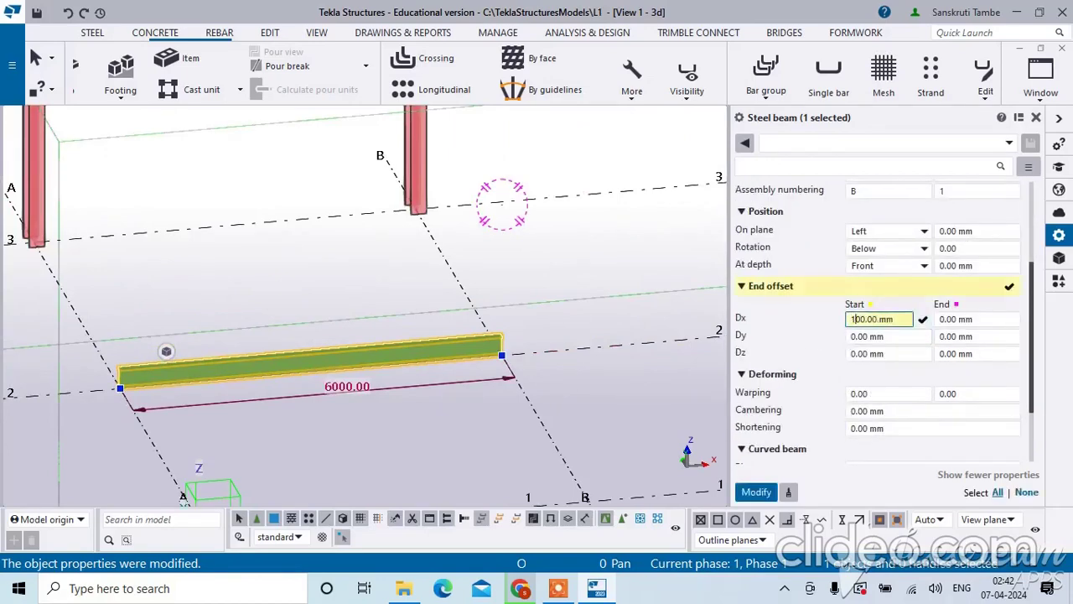
pyautogui.click(755, 491)
pyautogui.scroll(2, 92, 390)
pyautogui.scroll(4, 138, 394)
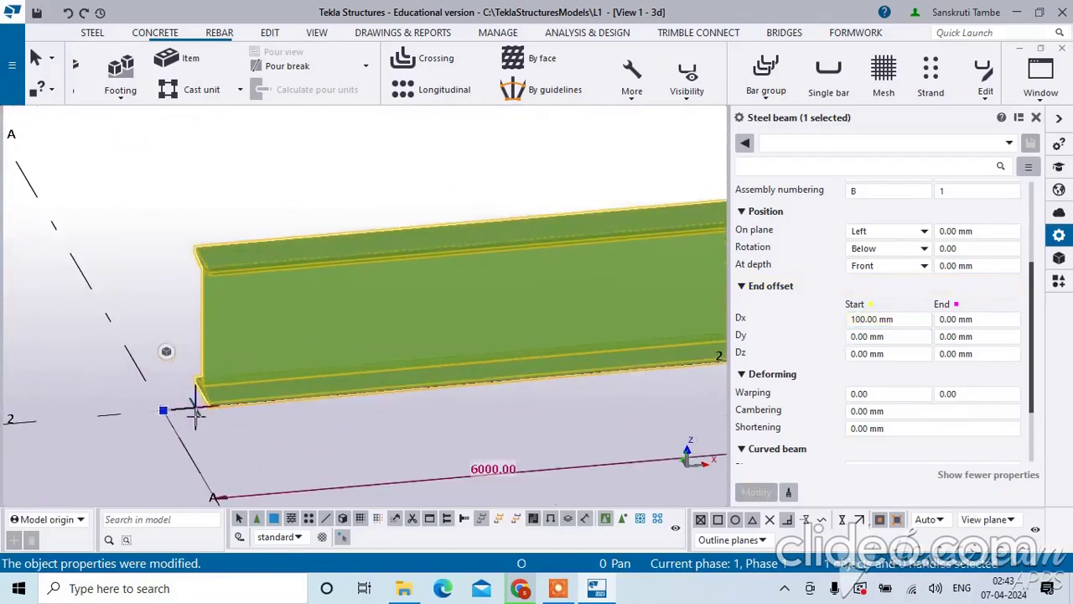
# Step: Set the beam's end offset Dx at its end point to -100 mm and apply the change
pyautogui.scroll(-5, 168, 410)
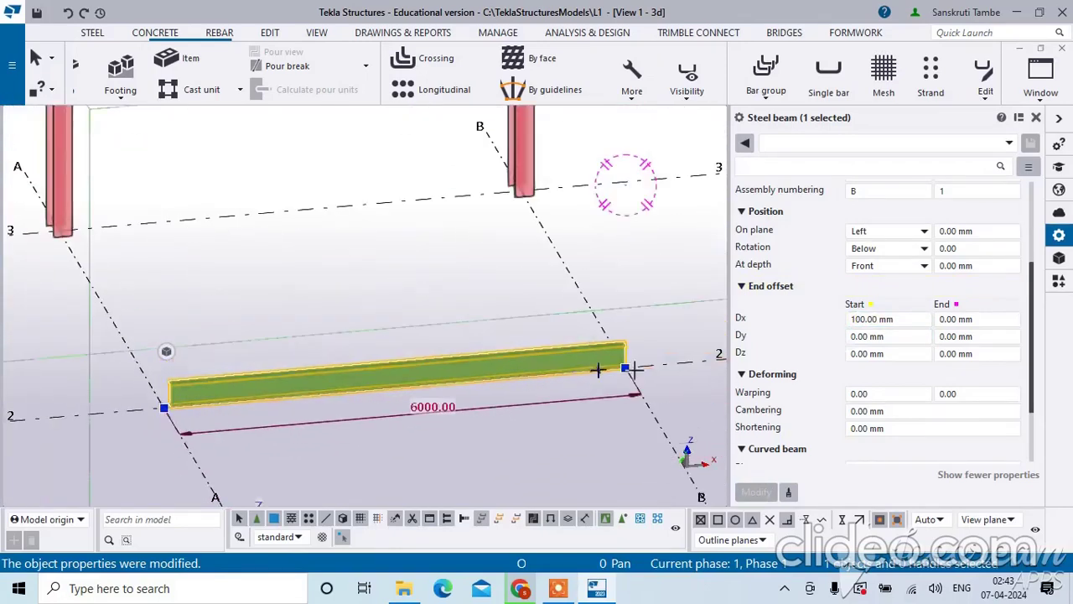
pyautogui.scroll(4, 612, 369)
pyautogui.click(943, 318)
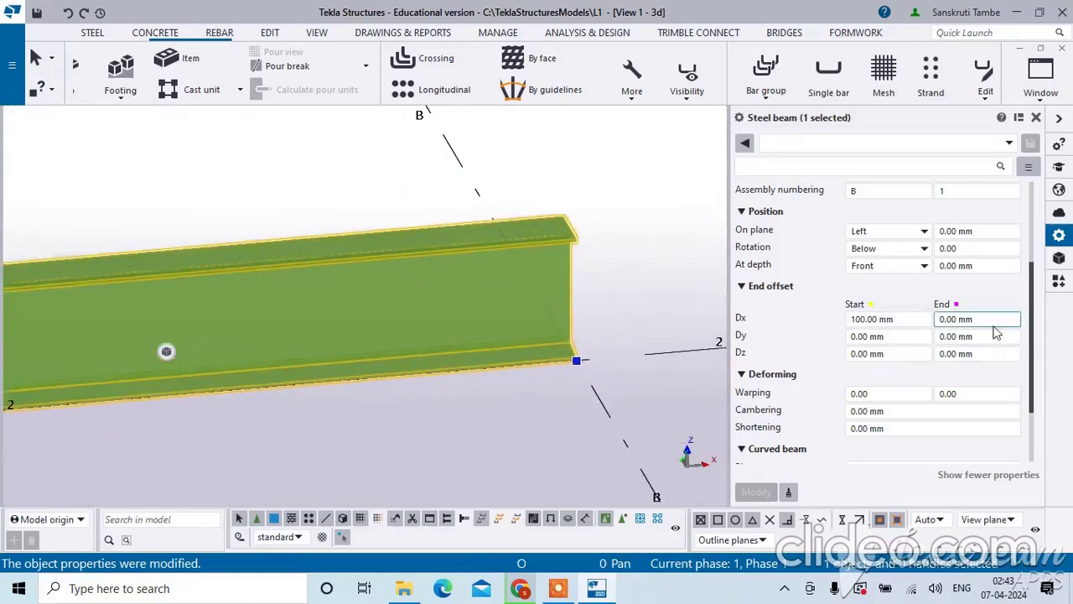
pyautogui.write('-10')
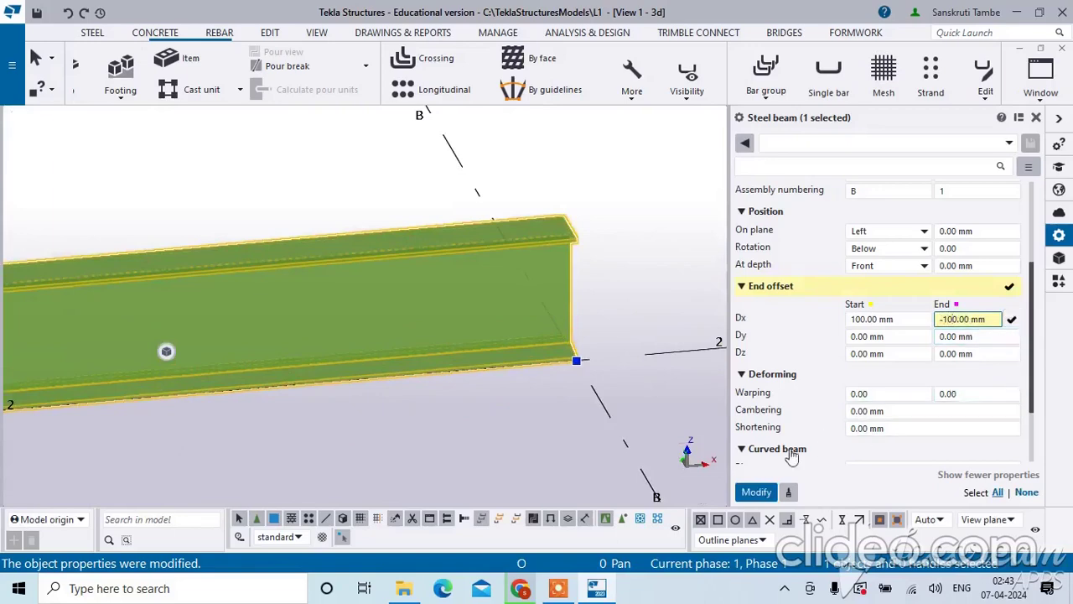
pyautogui.click(757, 495)
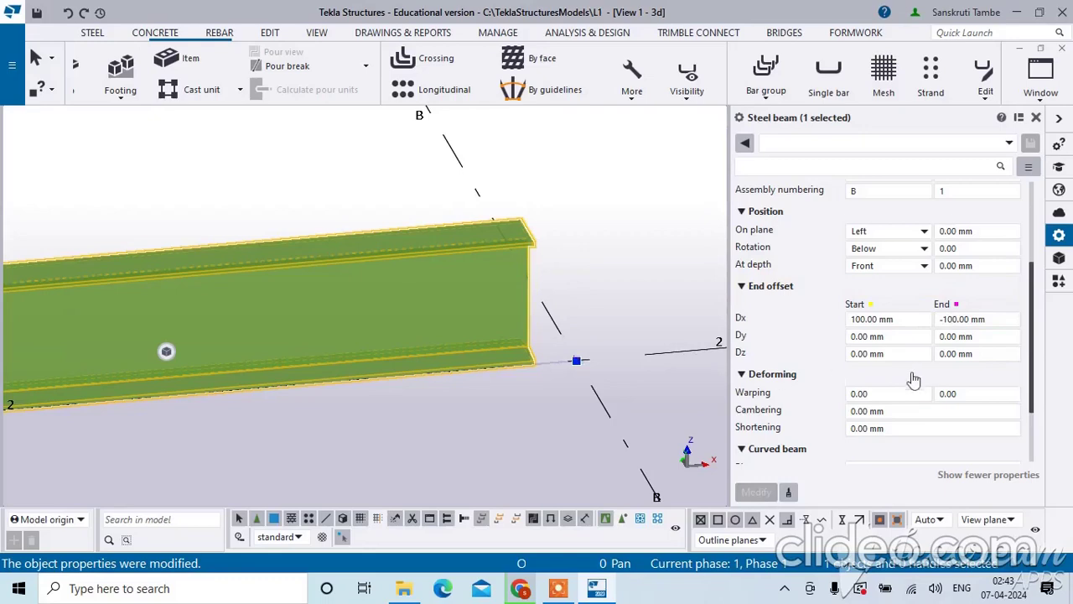
# Step: Examine the beam's Dy and Dz end offsets and its warping, cambering and shortening settings
pyautogui.click(954, 335)
pyautogui.click(945, 354)
pyautogui.scroll(-2, 945, 353)
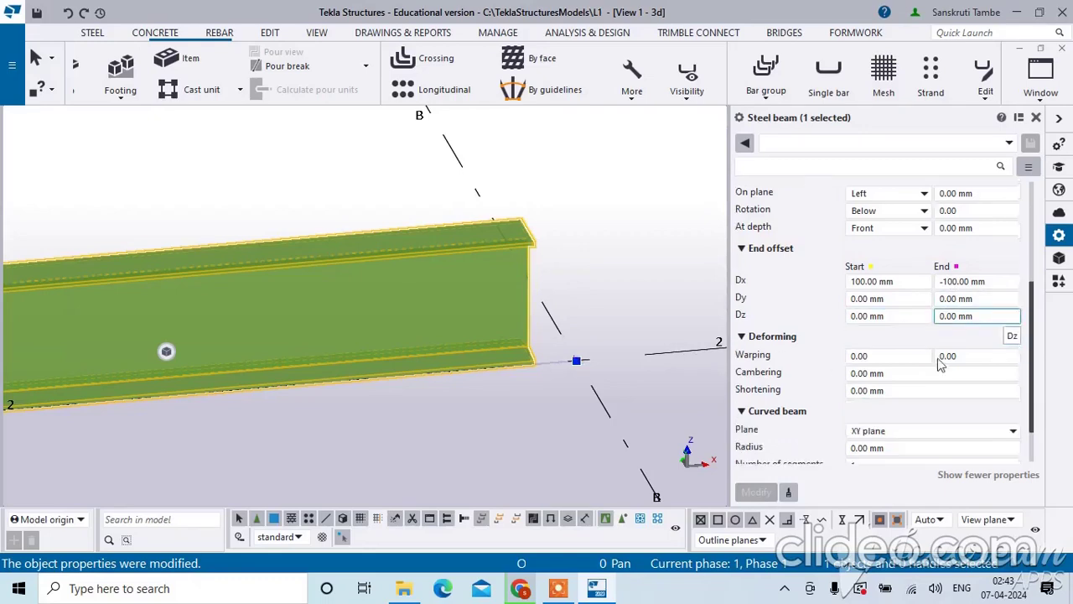
pyautogui.click(872, 335)
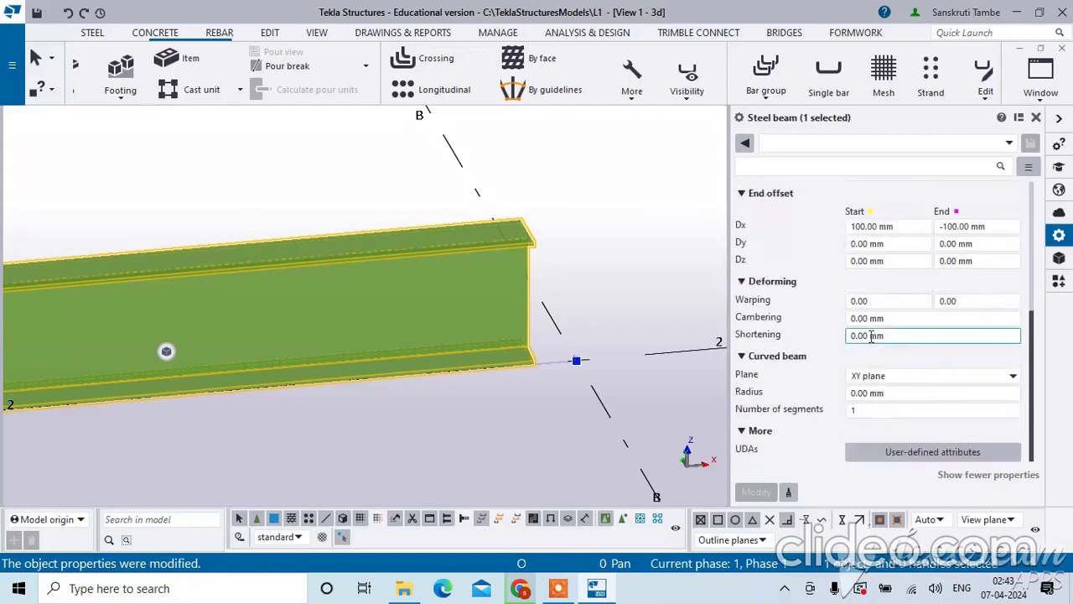
pyautogui.click(879, 302)
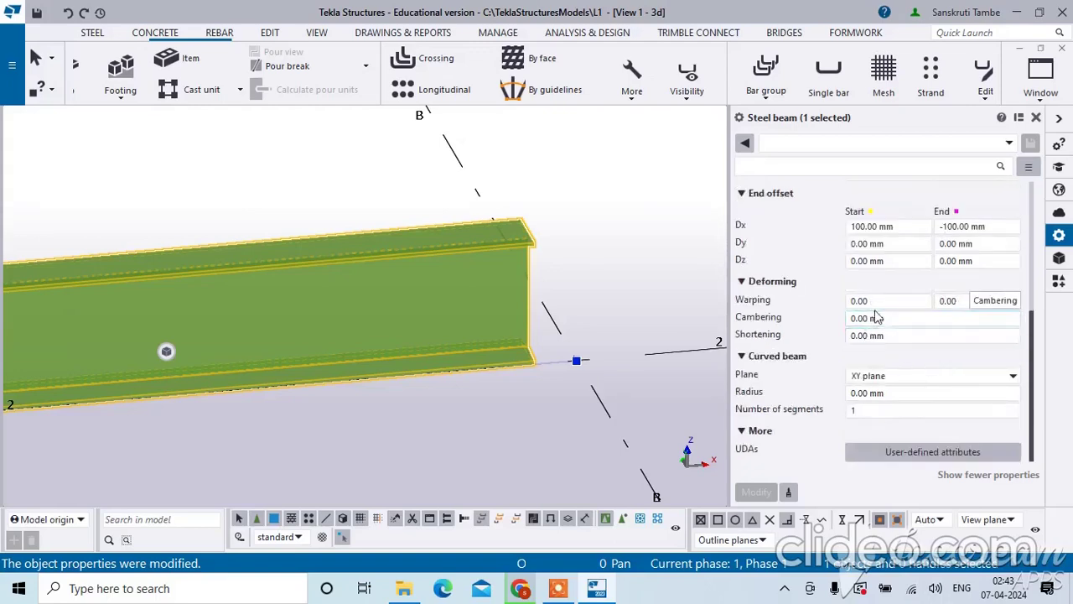
pyautogui.click(893, 316)
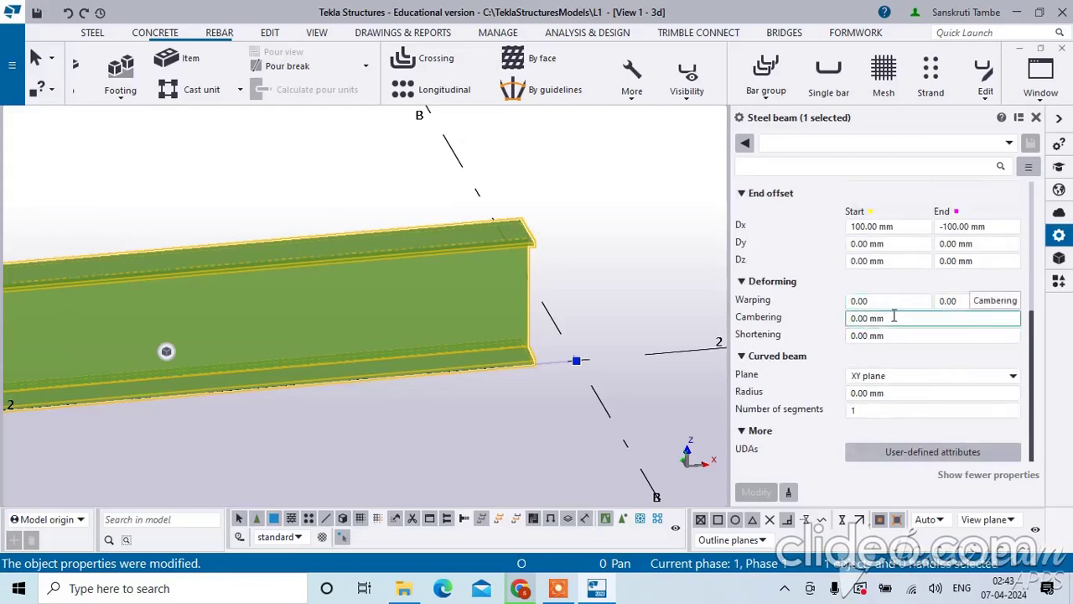
pyautogui.click(898, 333)
pyautogui.click(897, 319)
# Step: Set the beam's start warping to 100 and apply it to see the twist along its length
pyautogui.click(853, 299)
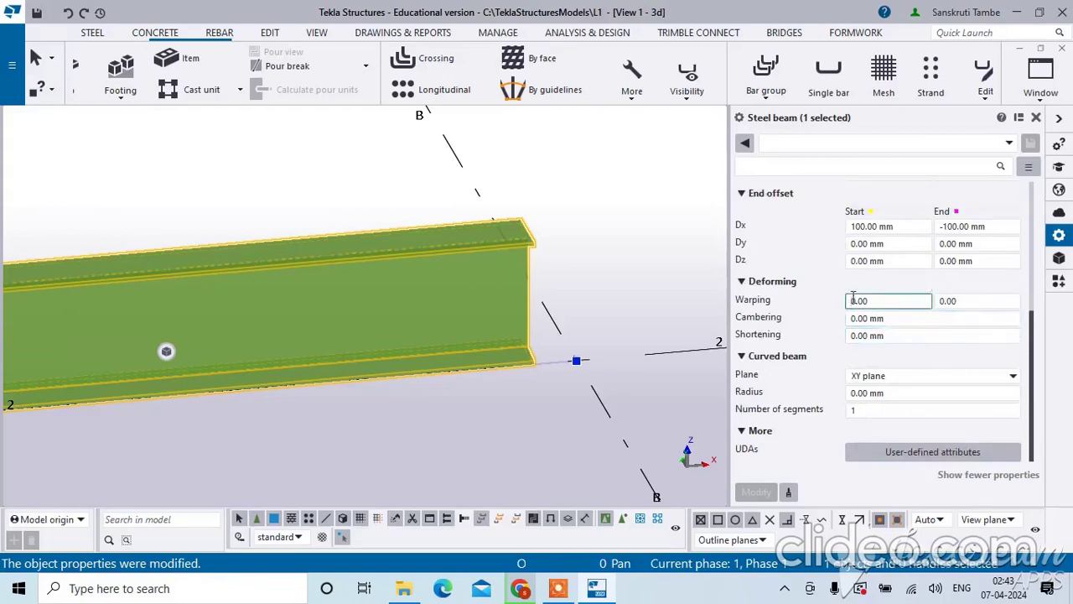
pyautogui.write('10')
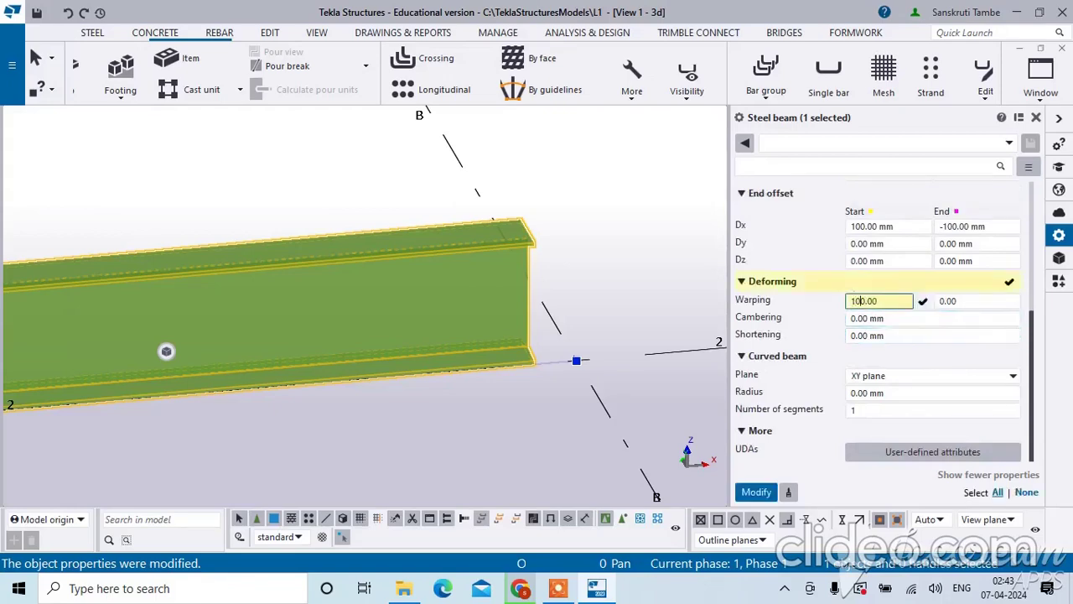
pyautogui.click(755, 492)
pyautogui.scroll(-5, 663, 424)
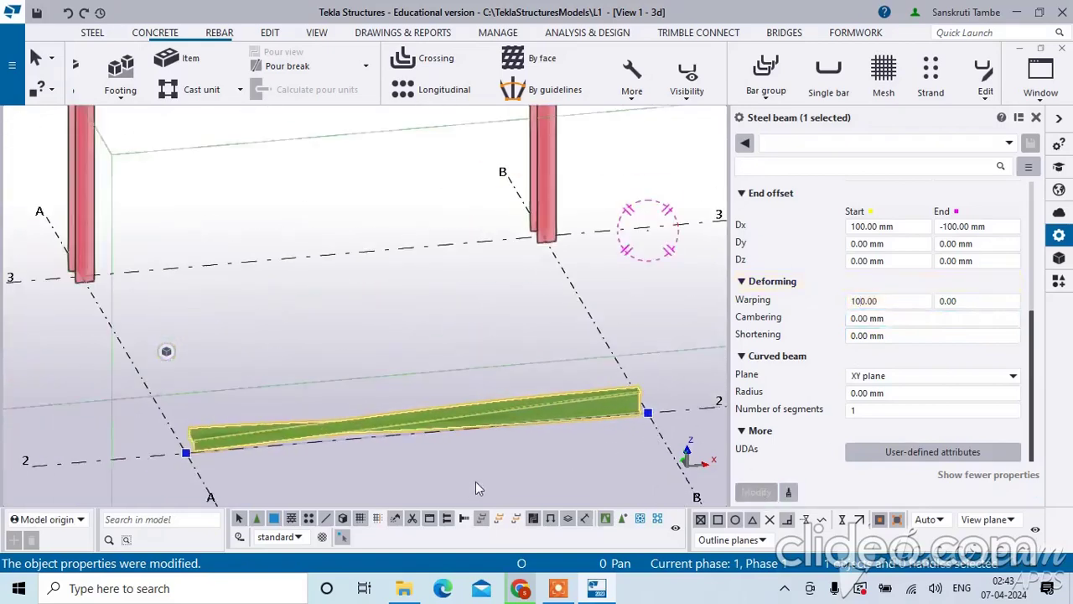
# Step: Reset the beam's start warping to 0 and apply the change
pyautogui.click(851, 301)
pyautogui.moveTo(880, 300); pyautogui.dragTo(847, 313)
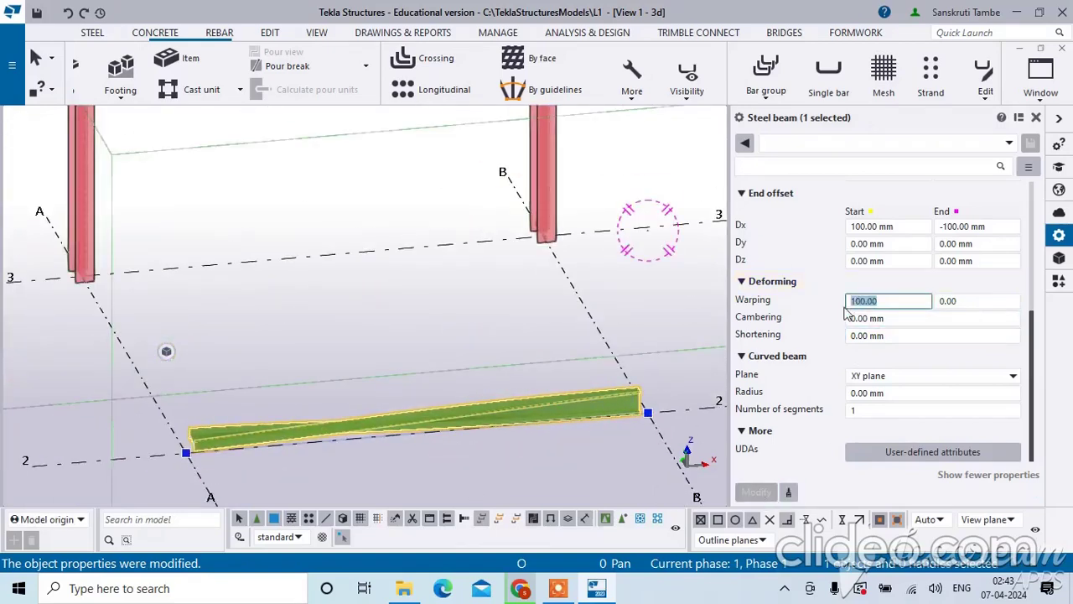
pyautogui.write('0')
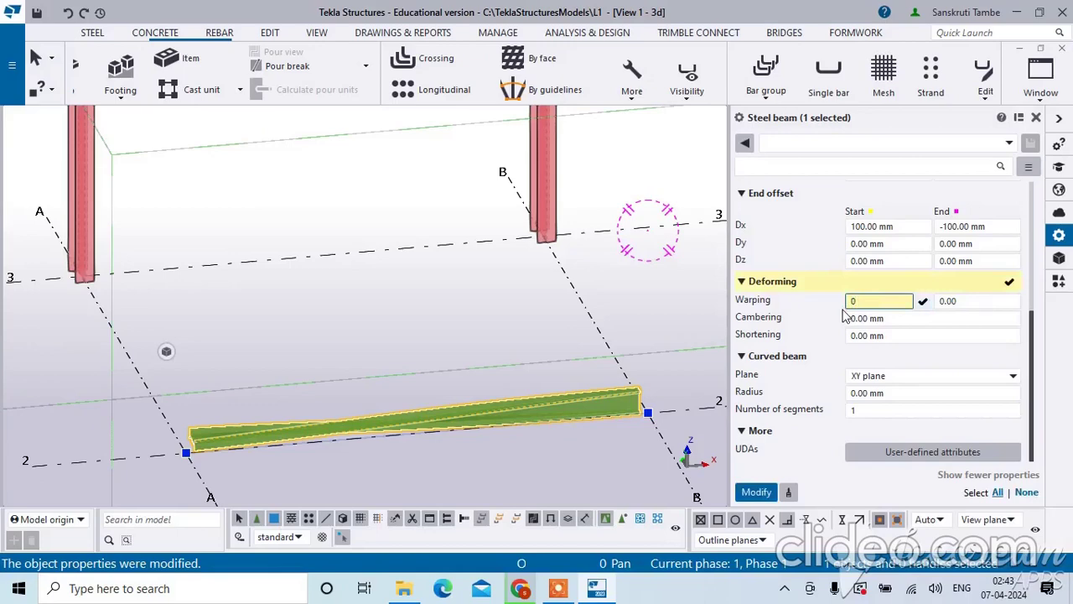
pyautogui.click(757, 492)
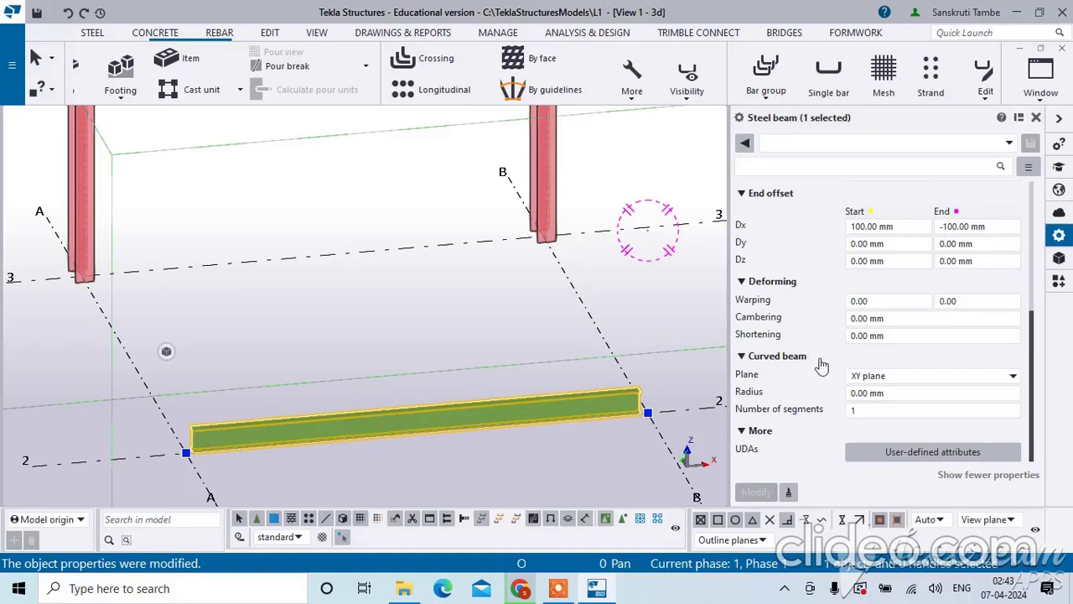
# Step: Curve the beam in the XY plane with a radius of 100 mm and 10 segments, and apply it
pyautogui.click(97, 32)
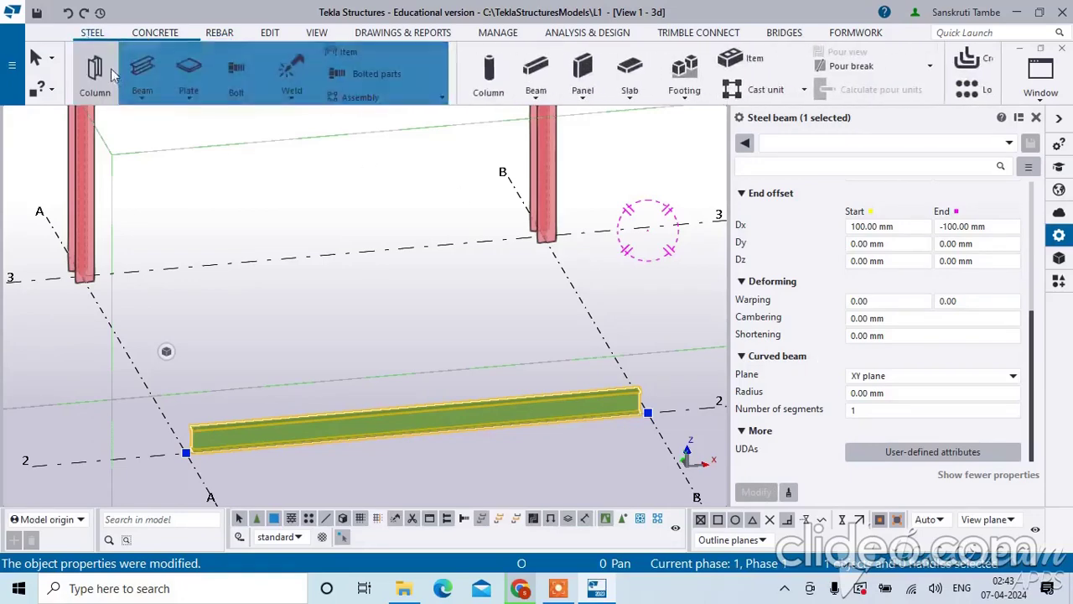
pyautogui.click(146, 104)
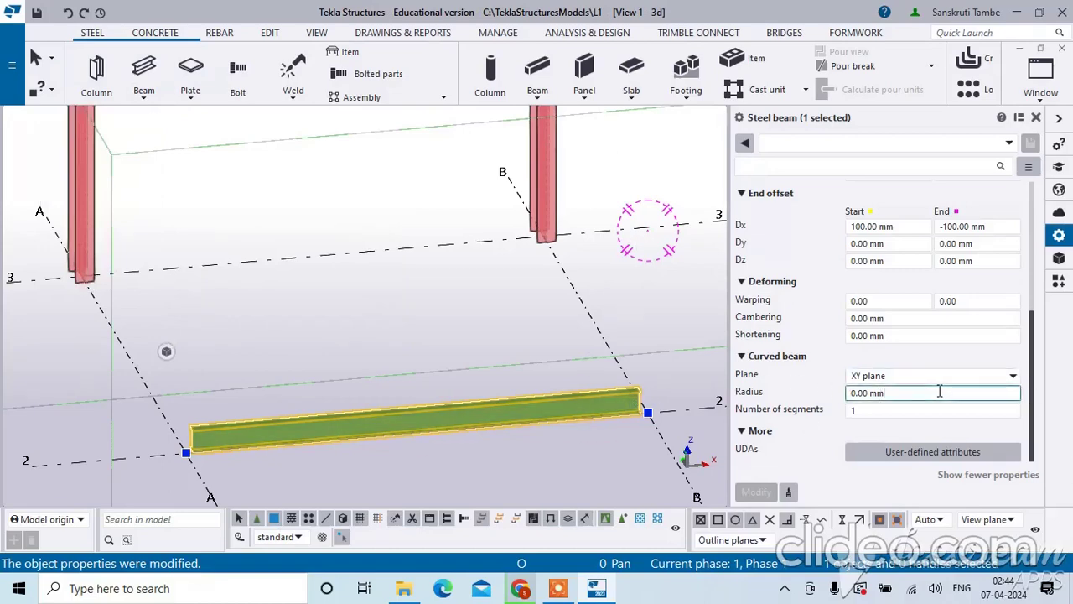
pyautogui.moveTo(897, 391); pyautogui.dragTo(835, 392)
pyautogui.write('10')
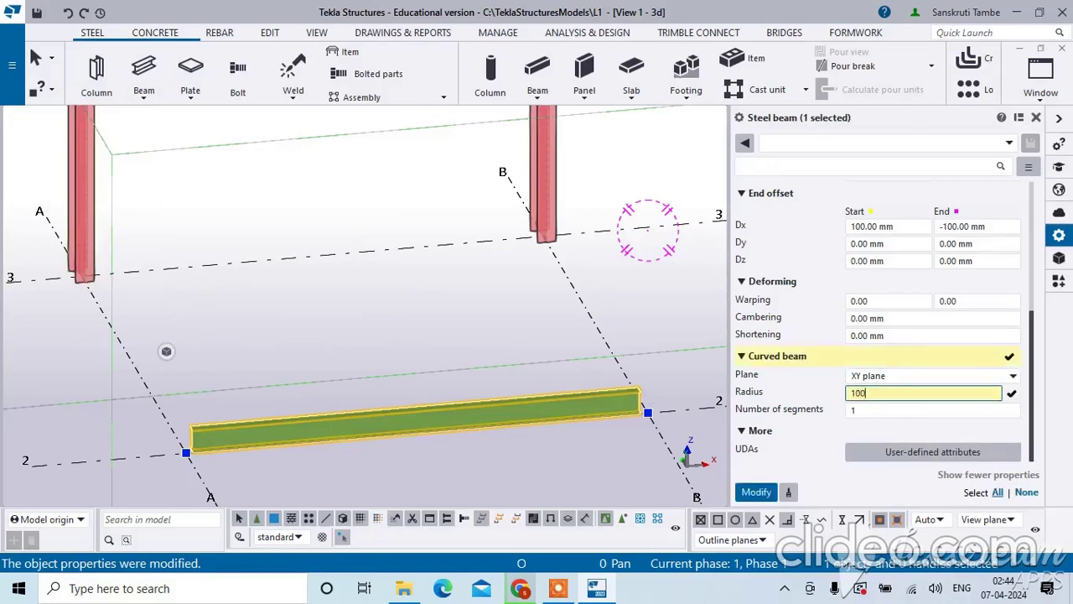
pyautogui.write('0')
pyautogui.click(756, 493)
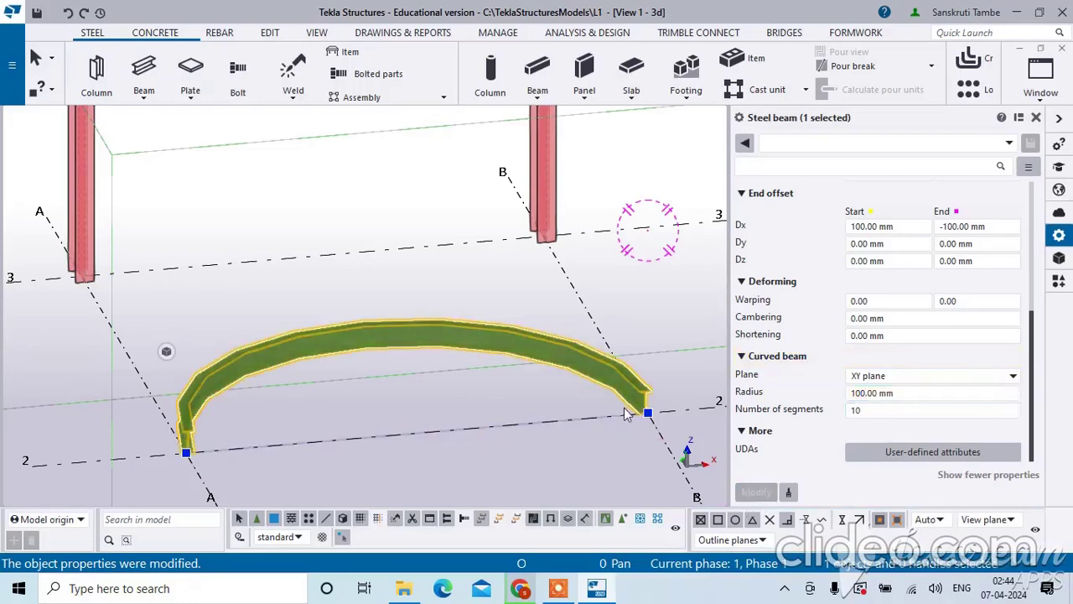
# Step: Set the curved beam's number of segments to 25 and apply the change
pyautogui.click(888, 411)
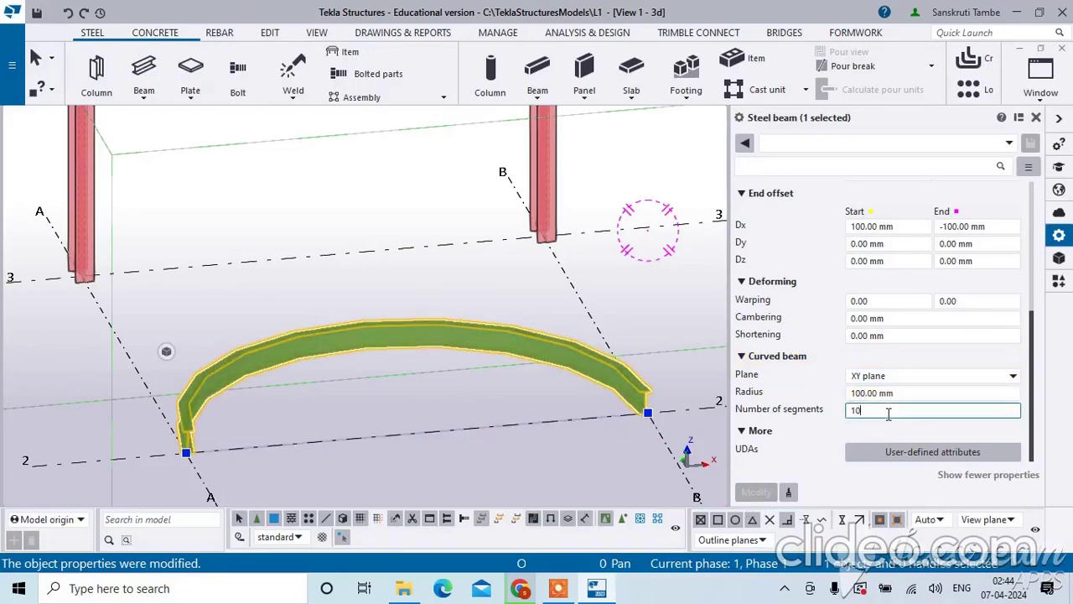
pyautogui.press('BackSpace')
pyautogui.press('BackSpace')
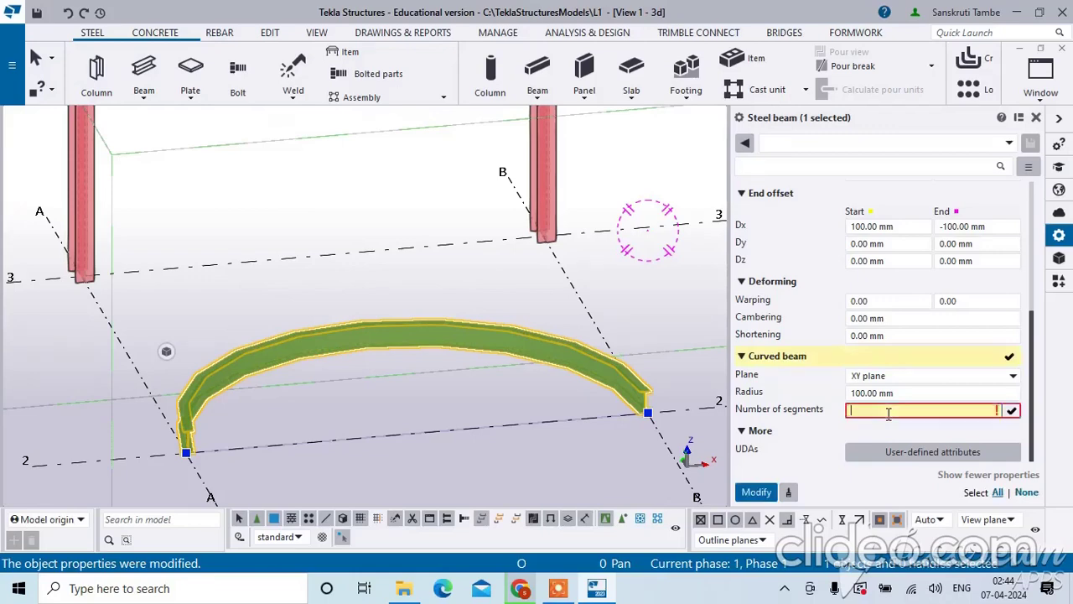
pyautogui.write('25')
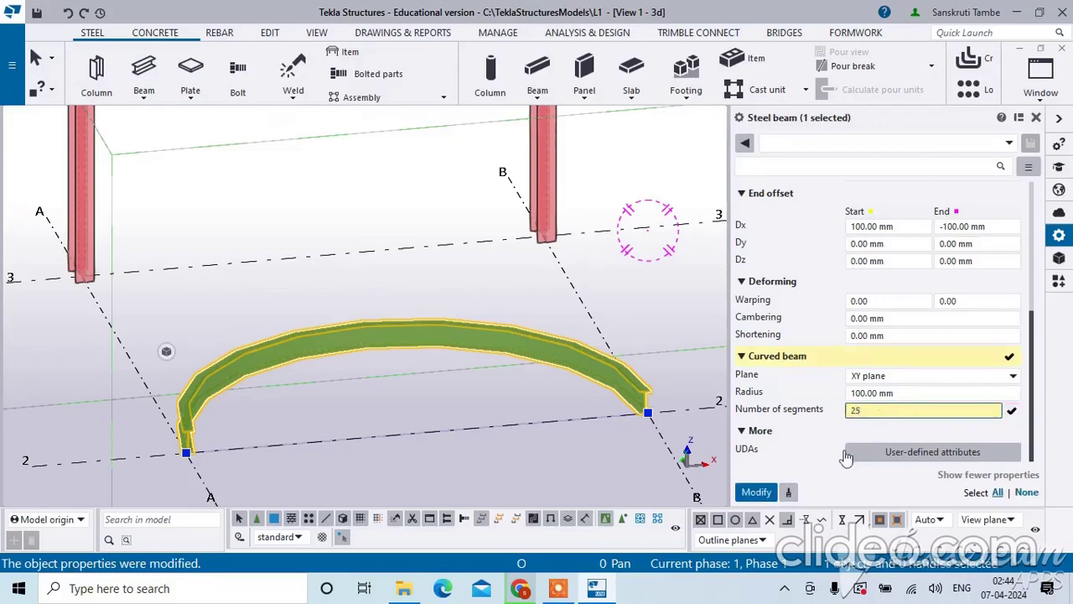
pyautogui.click(756, 492)
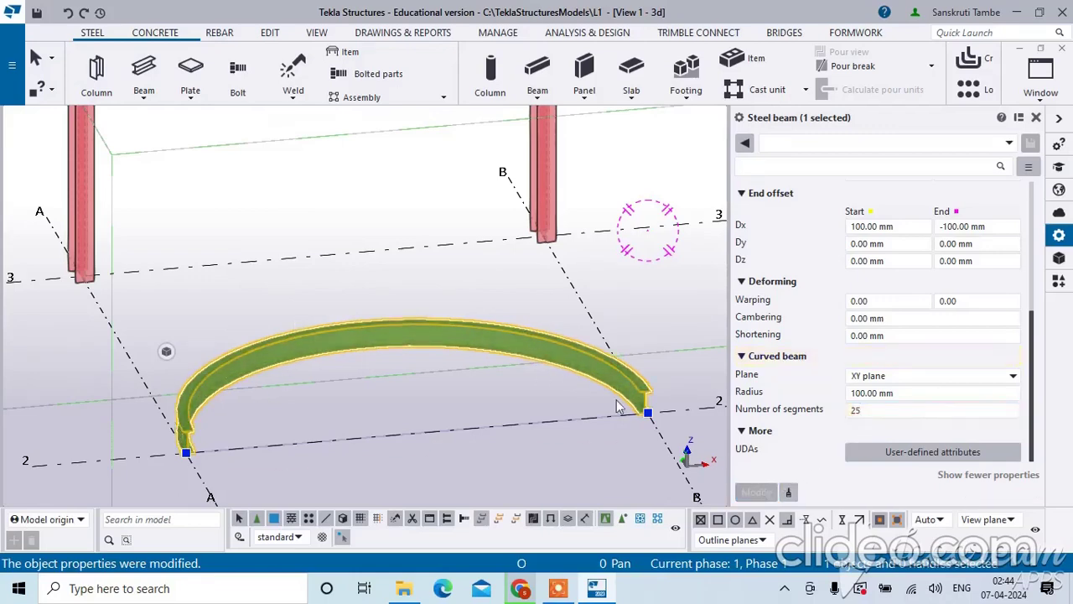
# Step: Straighten the beam by setting its curve radius to 0 mm and number of segments to 1, and apply the change
pyautogui.click(934, 394)
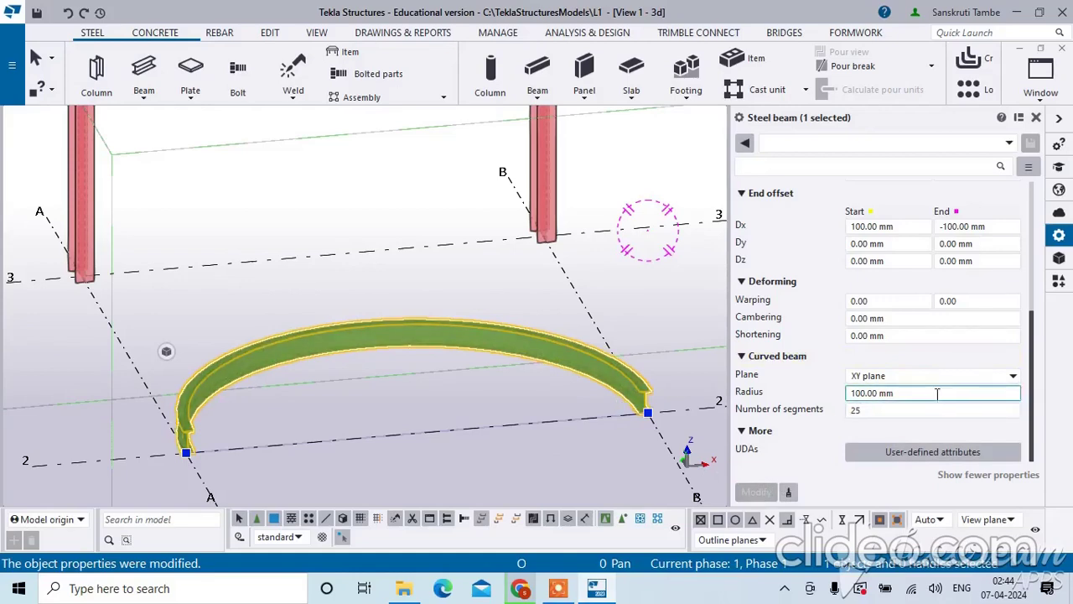
pyautogui.moveTo(934, 394); pyautogui.dragTo(838, 392)
pyautogui.write('0')
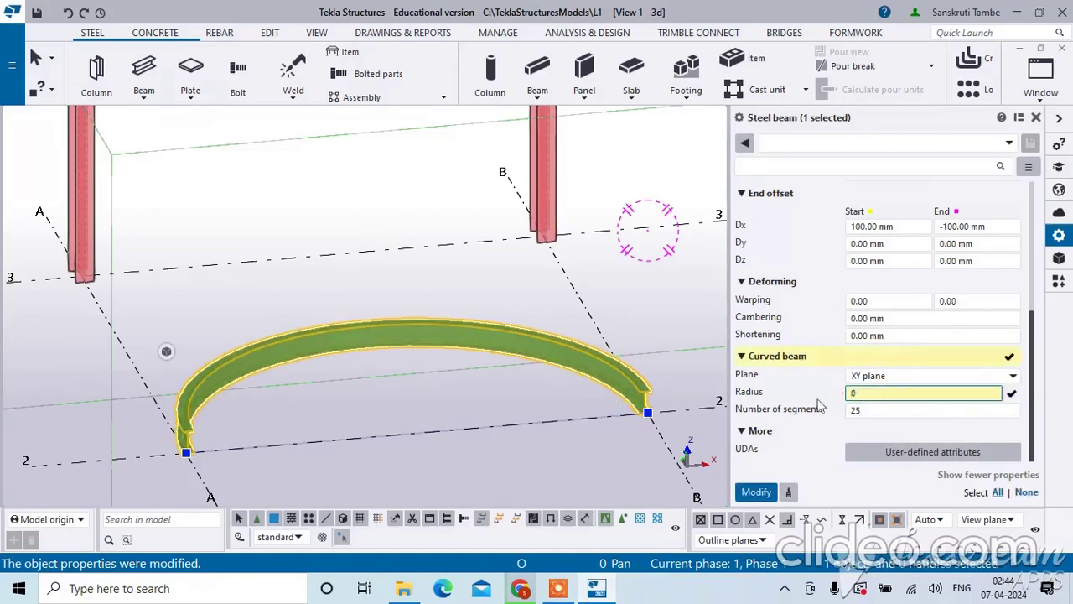
pyautogui.click(759, 493)
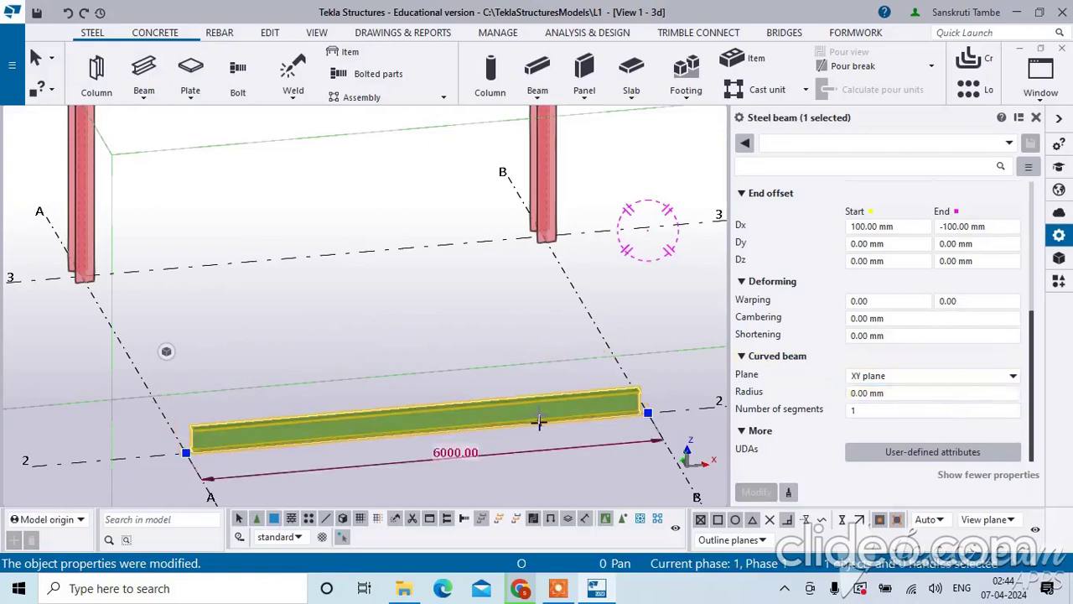
# Step: Deselect the beam and review the whole grid with its columns and beam
pyautogui.scroll(3, 538, 420)
pyautogui.rightClick(547, 342)
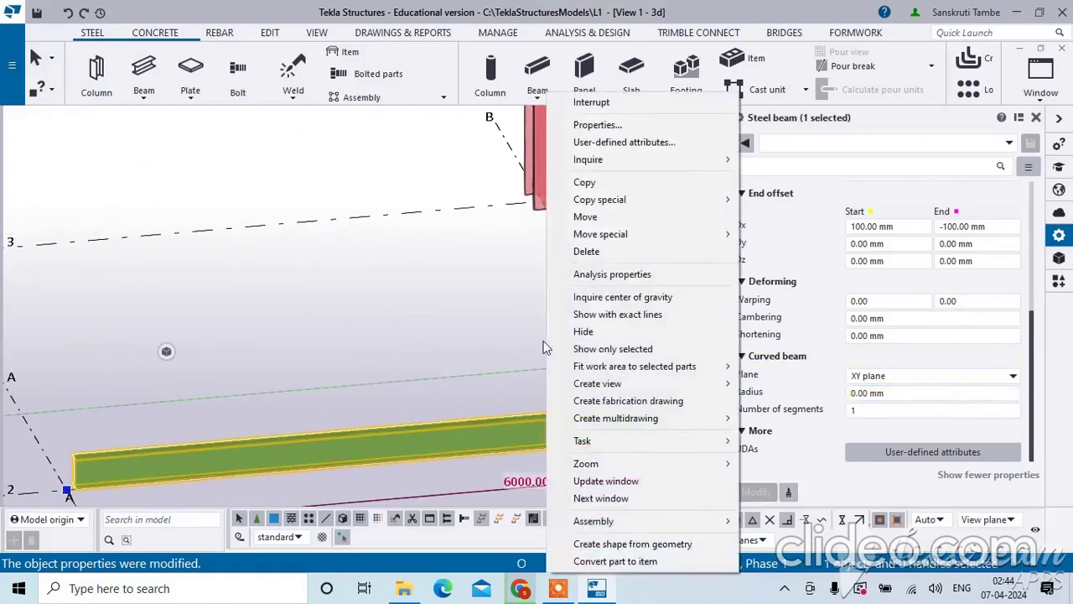
pyautogui.press('Escape')
pyautogui.click(516, 315)
pyautogui.scroll(-5, 514, 315)
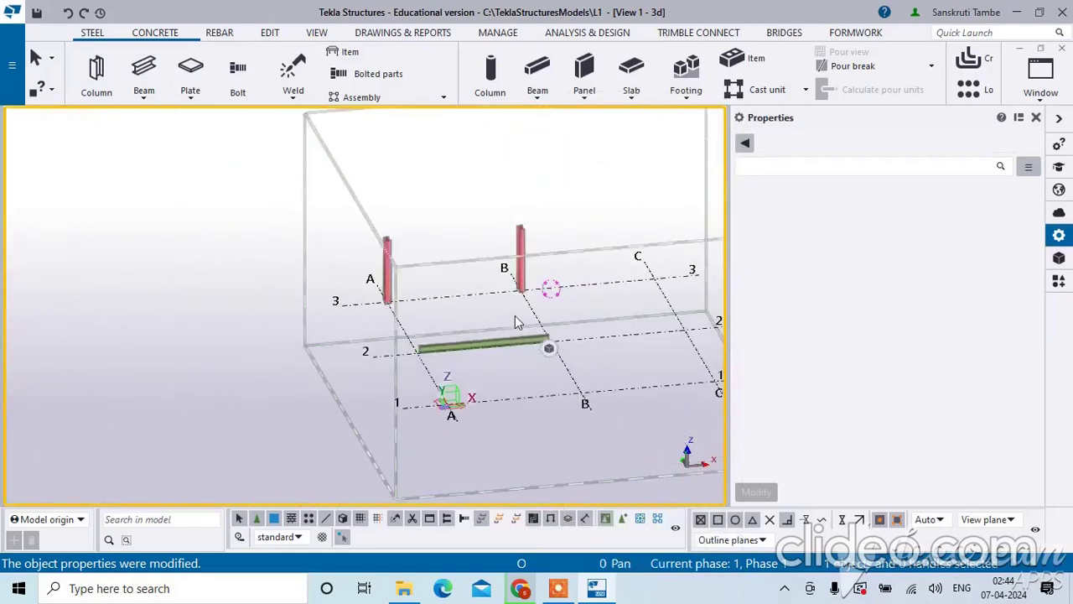
pyautogui.scroll(-2, 514, 315)
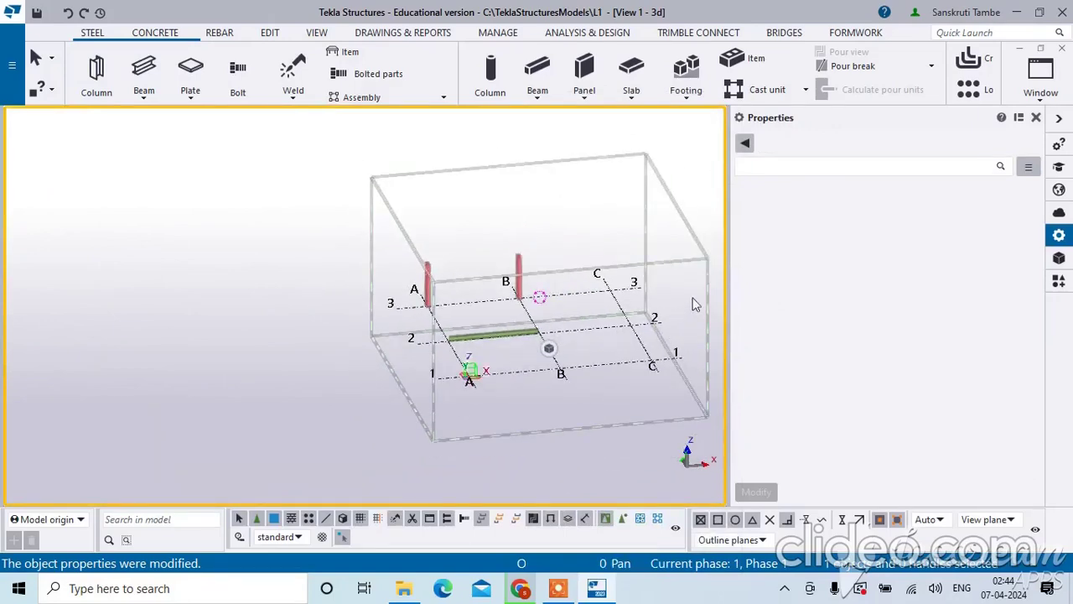
pyautogui.scroll(5, 692, 298)
pyautogui.scroll(-3, 691, 296)
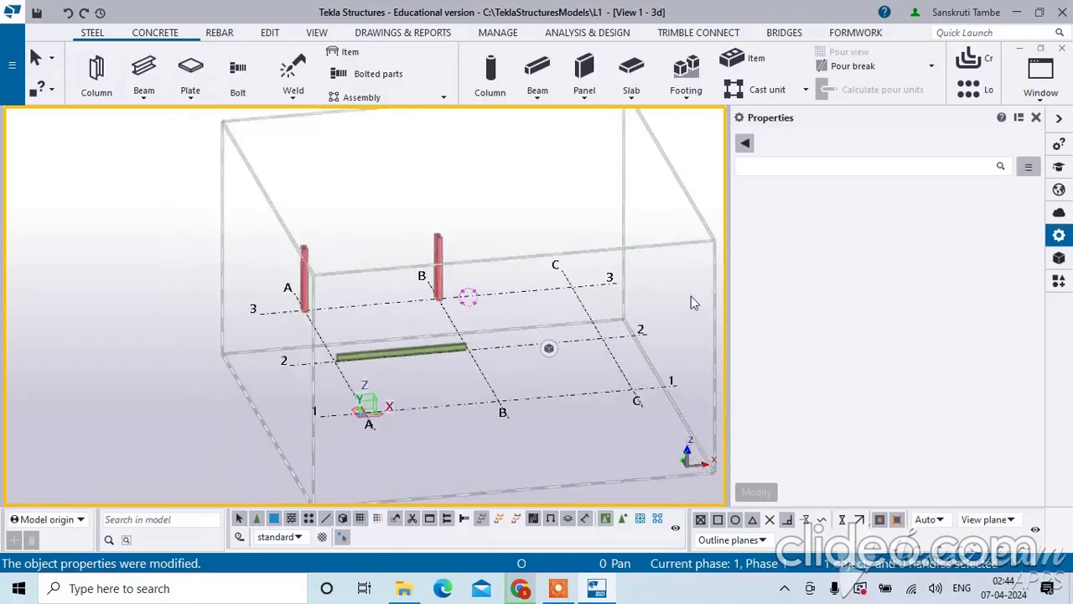